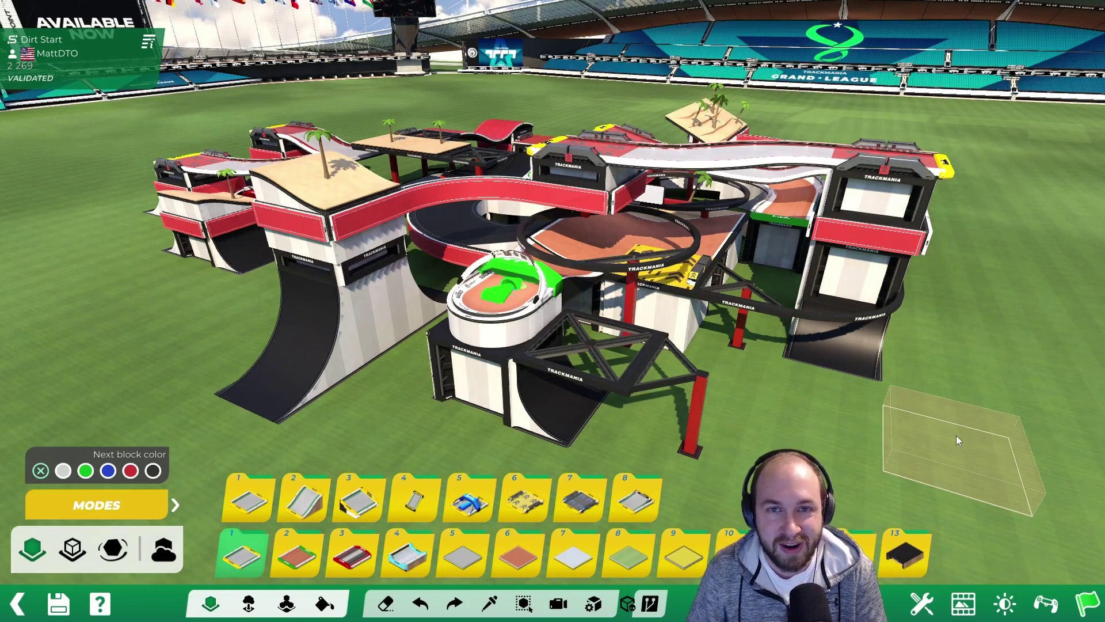
Open the map's Intro MediaTracker sequence for editing and add a Path camera track.
{"action": "left_click", "coordinate": [961, 602]}
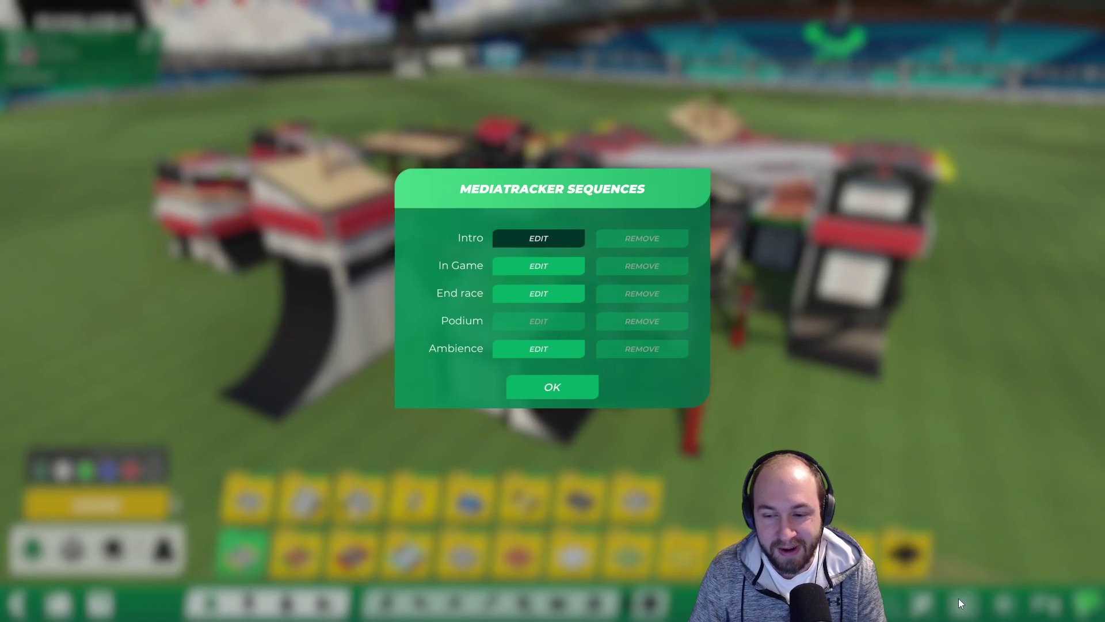
{"action": "left_click", "coordinate": [532, 239]}
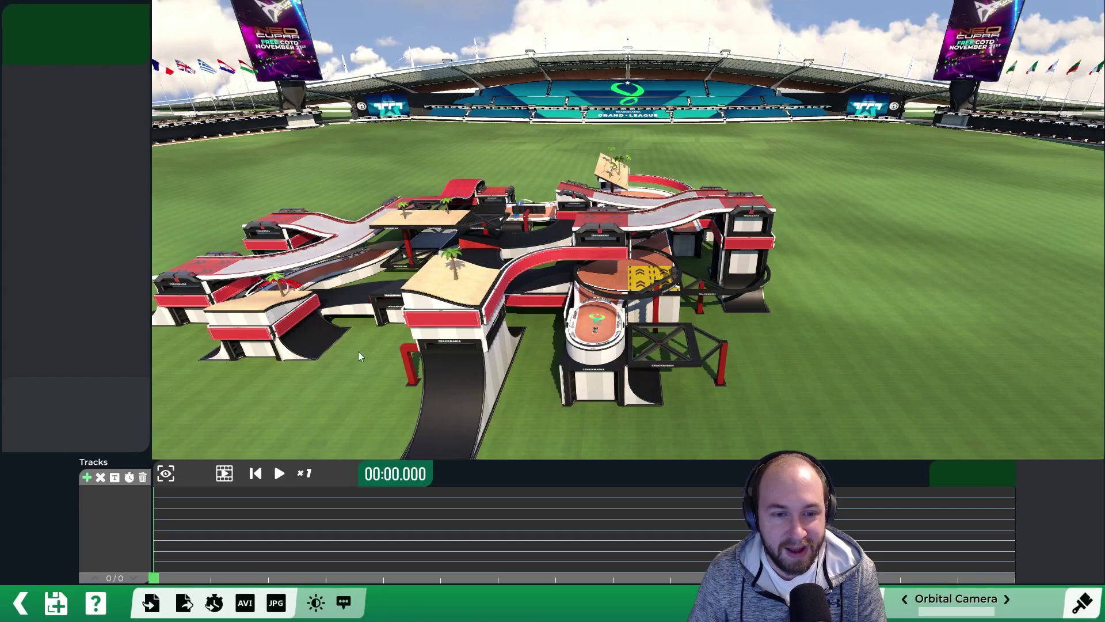
{"action": "left_click", "coordinate": [86, 477]}
{"action": "left_click", "coordinate": [357, 163]}
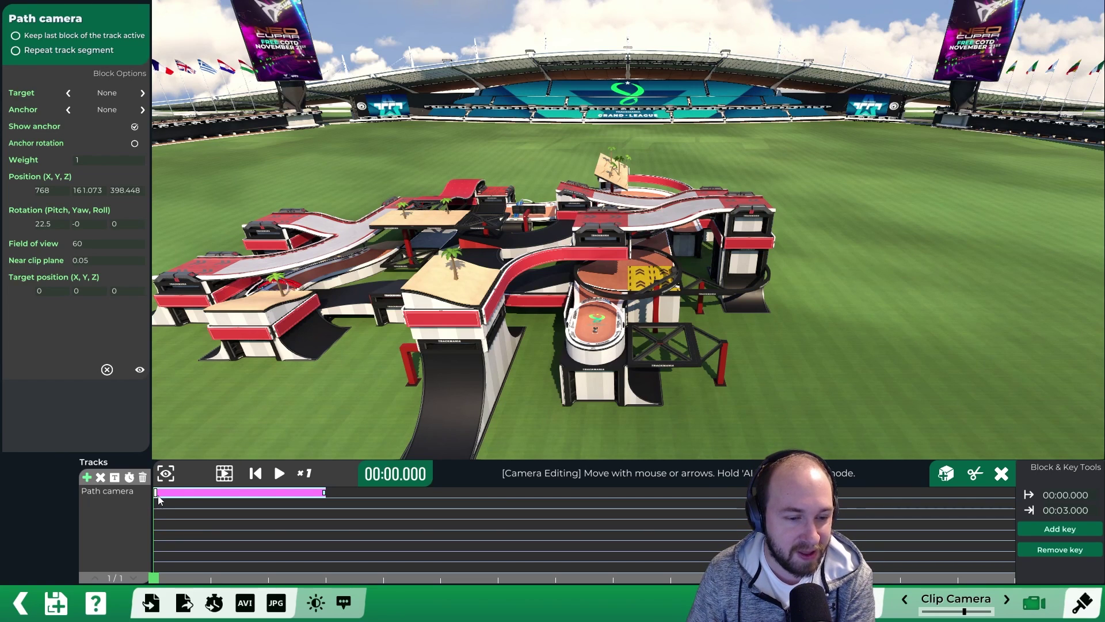
Frame the path camera's first key closely above the start platform and car, at about pitch 33 and yaw 30.6.
{"action": "right_click_drag", "start_coordinate": [673, 247], "coordinate": [555, 266]}
{"action": "key", "text": "Left"}
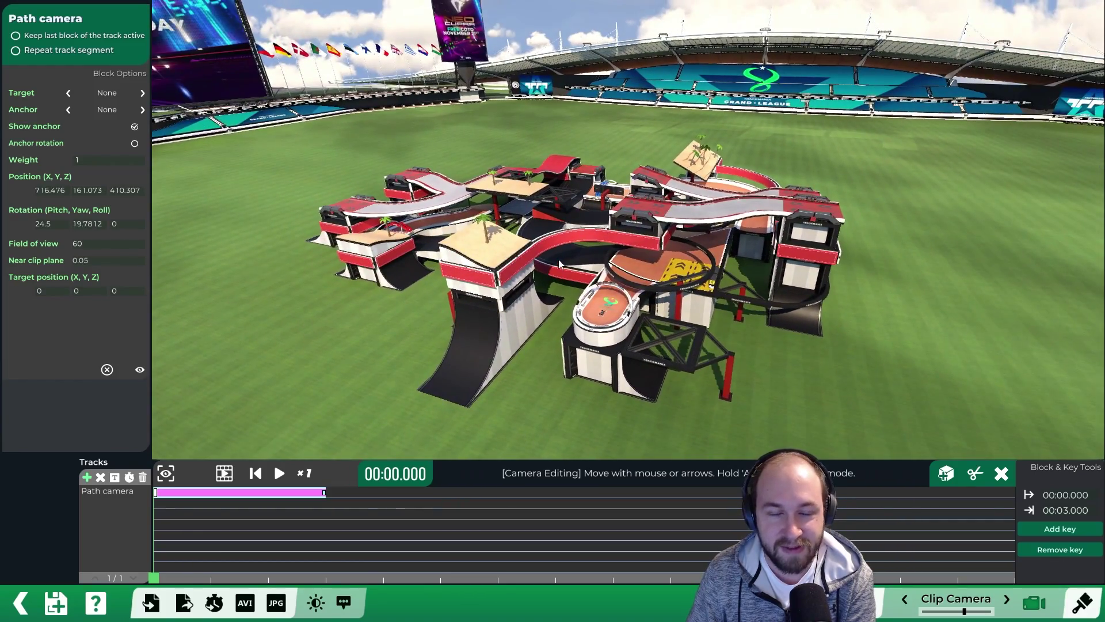
{"action": "mouse_move", "coordinate": [402, 261]}
{"action": "right_mouse_down", "text": "alt"}
{"action": "mouse_move", "coordinate": [527, 231]}
{"action": "mouse_move", "coordinate": [384, 258]}
{"action": "right_mouse_up", "text": "alt"}
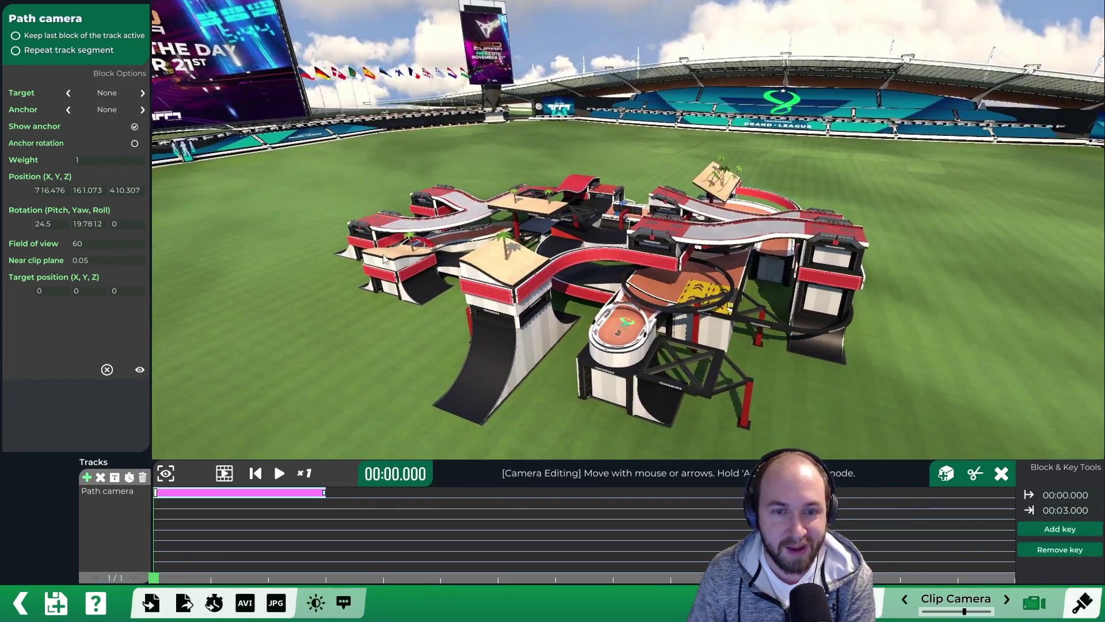
{"action": "left_click_drag", "start_coordinate": [384, 257], "coordinate": [465, 244]}
{"action": "left_click_drag", "start_coordinate": [603, 185], "coordinate": [669, 190]}
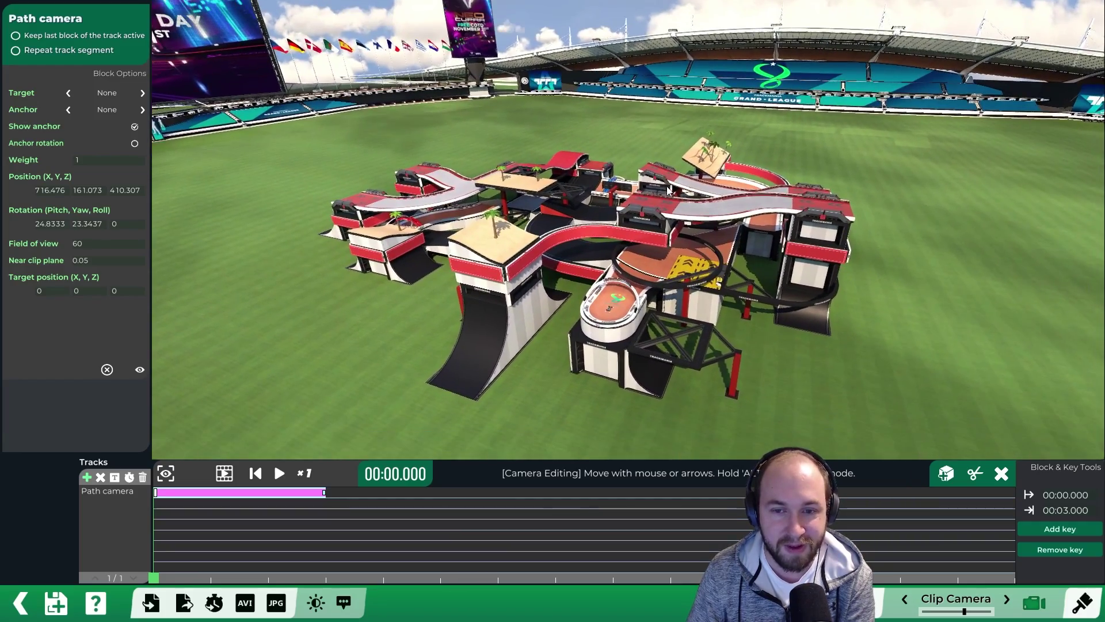
{"action": "scroll", "coordinate": [600, 233], "scroll_direction": "up", "scroll_amount": 3}
{"action": "left_click_drag", "start_coordinate": [600, 233], "coordinate": [506, 255]}
{"action": "right_click_drag", "start_coordinate": [506, 254], "coordinate": [474, 272]}
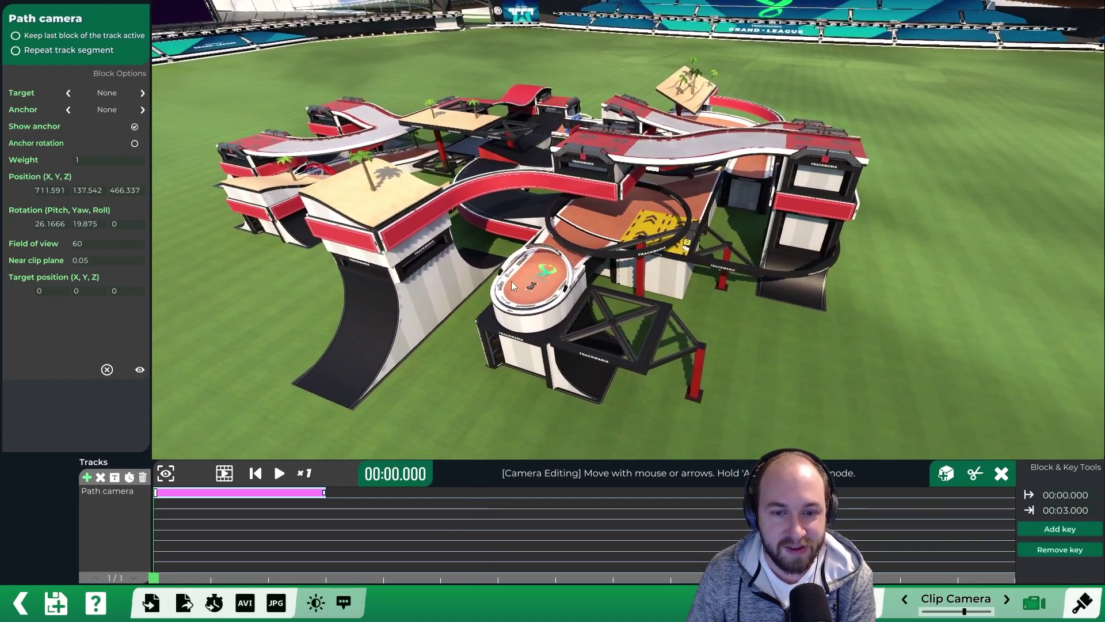
{"action": "scroll", "coordinate": [434, 310], "scroll_direction": "up", "scroll_amount": 5}
{"action": "scroll", "coordinate": [473, 272], "scroll_direction": "down", "scroll_amount": 2}
{"action": "left_click_drag", "start_coordinate": [473, 272], "coordinate": [429, 298]}
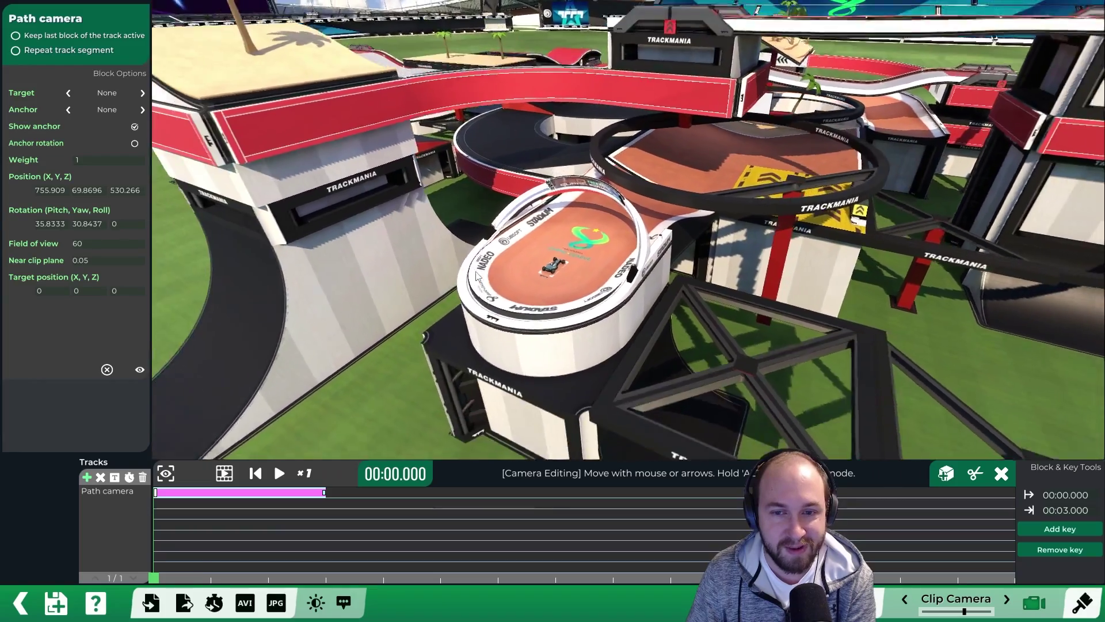
{"action": "key", "text": "Up"}
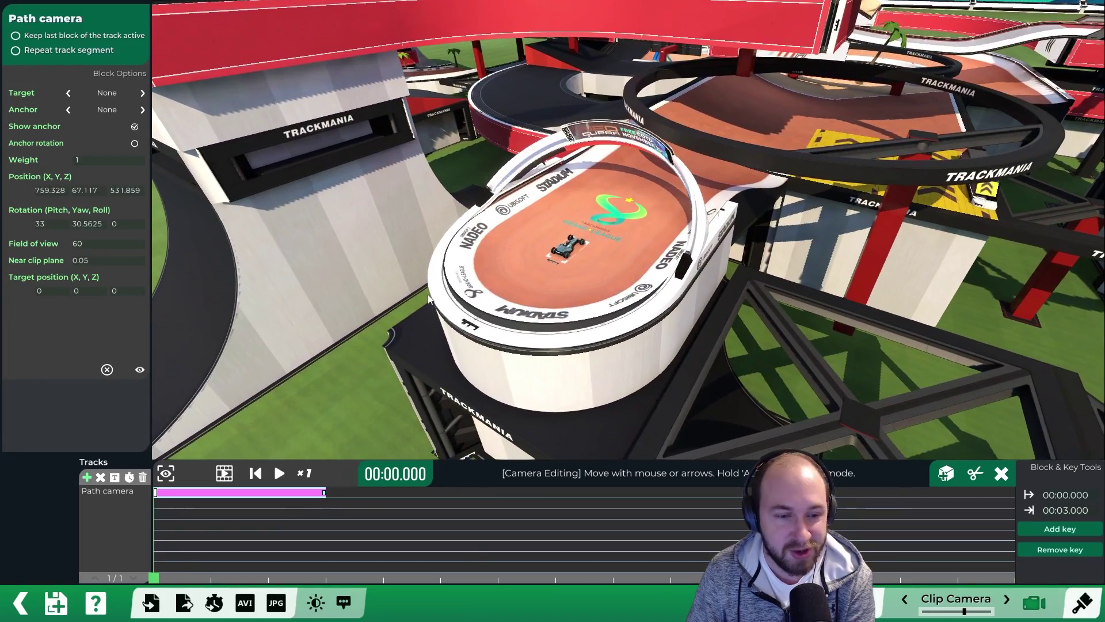
Copy the first key's camera view to the 3-second end key and swing it to about pitch 23.5, yaw 45 beside the start platform.
{"action": "left_click", "coordinate": [325, 495]}
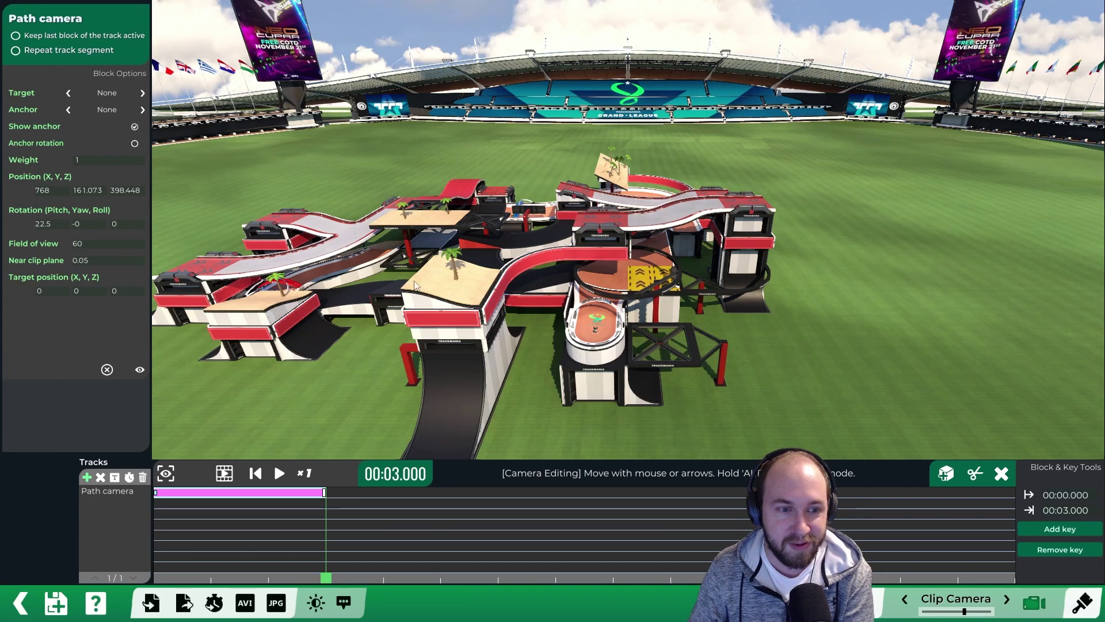
{"action": "left_click", "coordinate": [156, 494]}
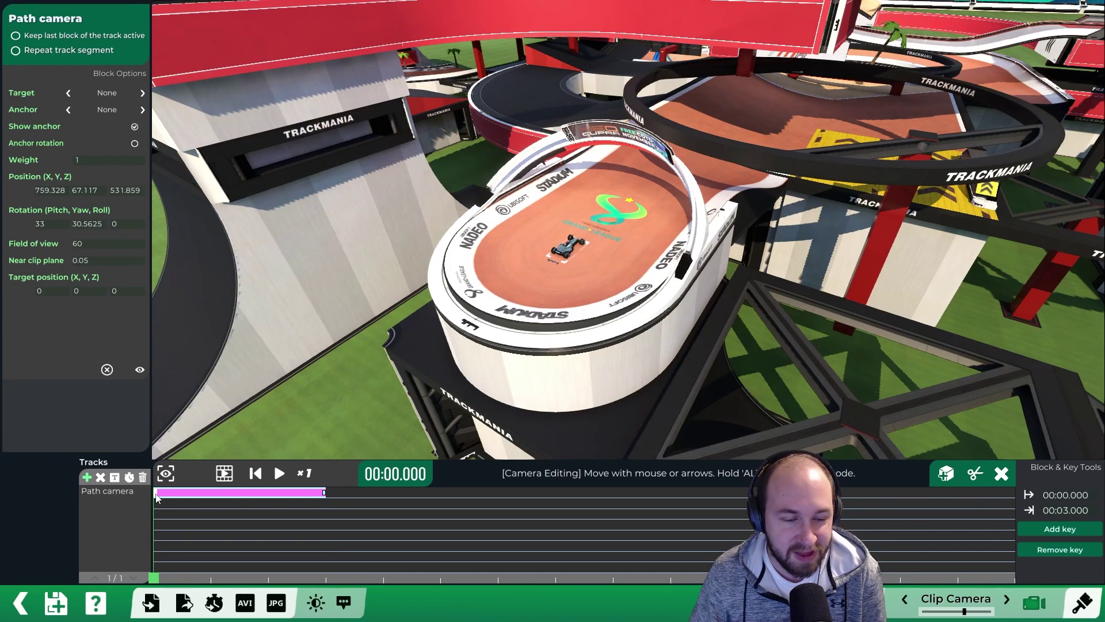
{"action": "left_click", "coordinate": [326, 492]}
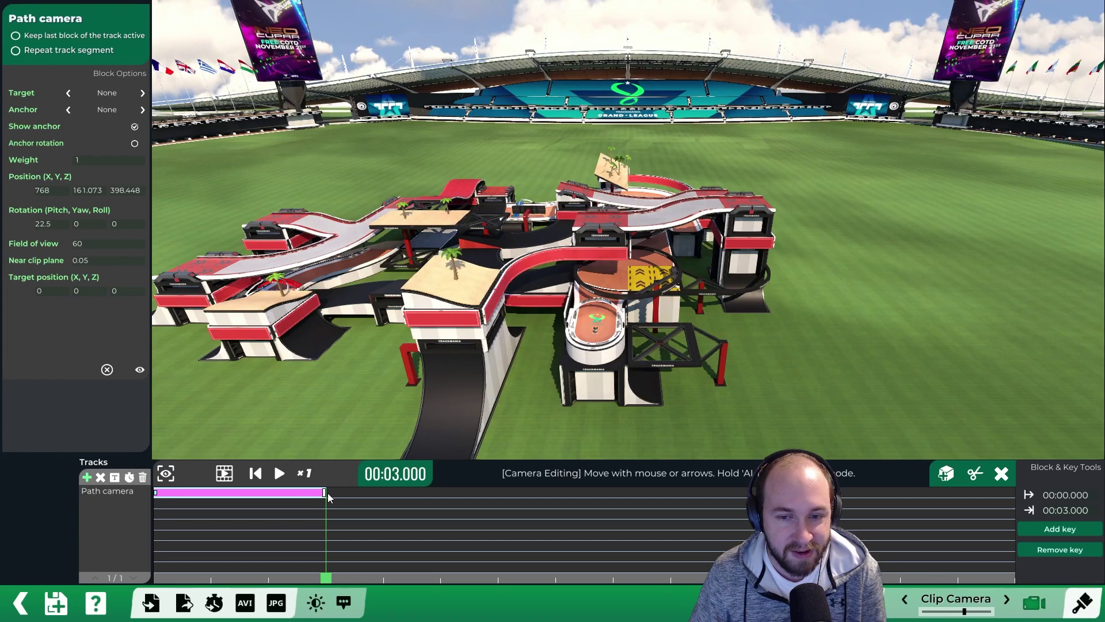
{"action": "key", "text": "ctrl+v"}
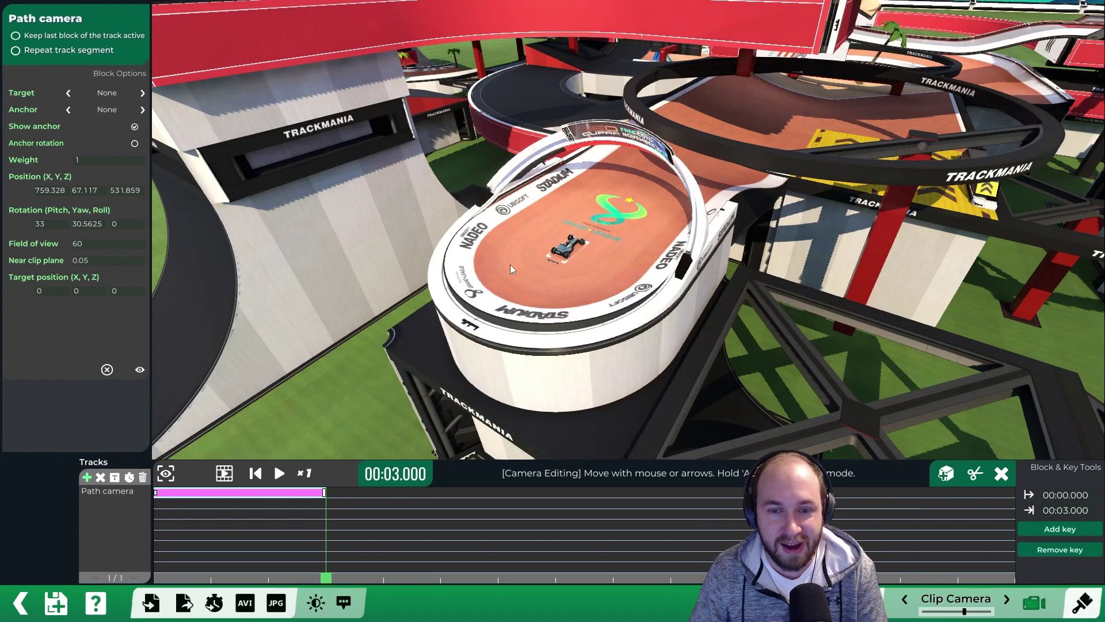
{"action": "right_click_drag", "start_coordinate": [702, 234], "coordinate": [639, 197]}
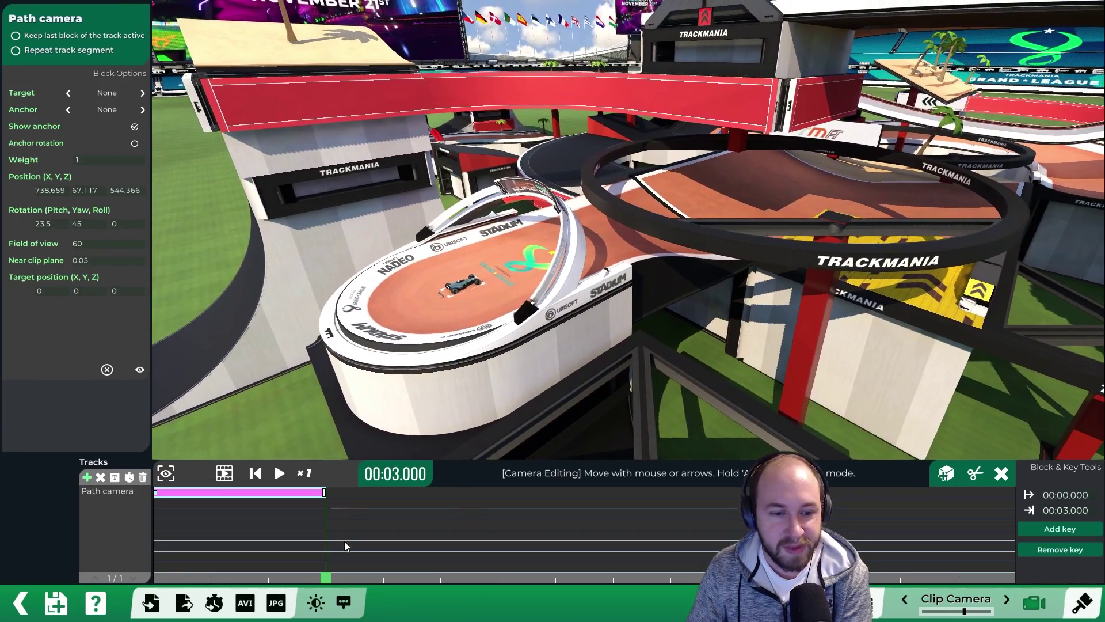
Play back the camera move from the beginning of the clip to check it.
{"action": "left_click_drag", "start_coordinate": [326, 586], "coordinate": [157, 584]}
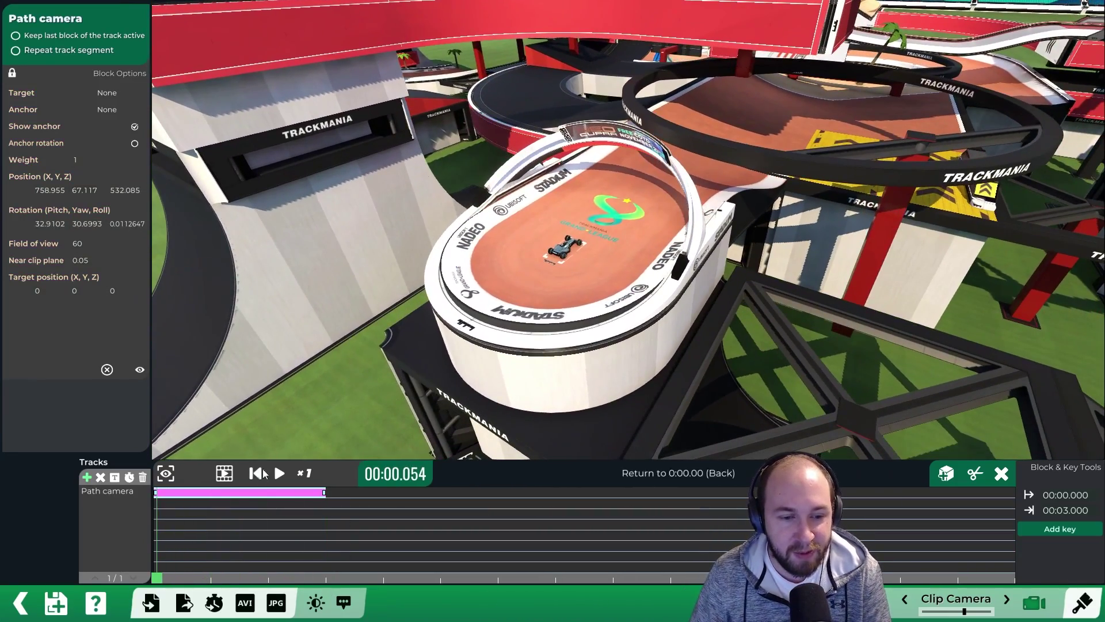
{"action": "left_click", "coordinate": [279, 473]}
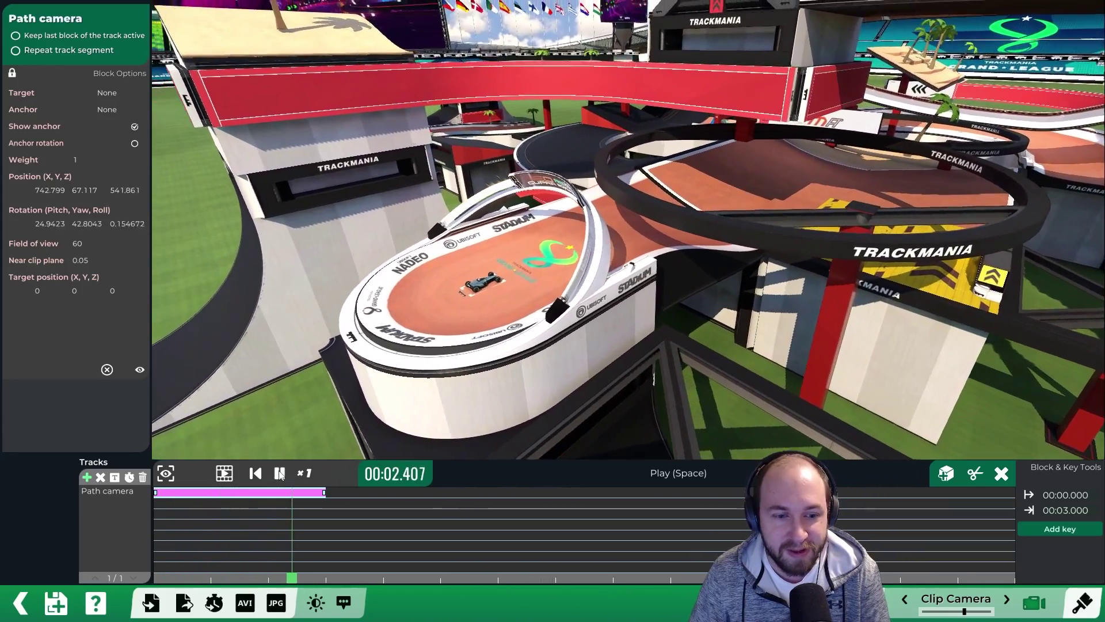
{"action": "left_click", "coordinate": [280, 473]}
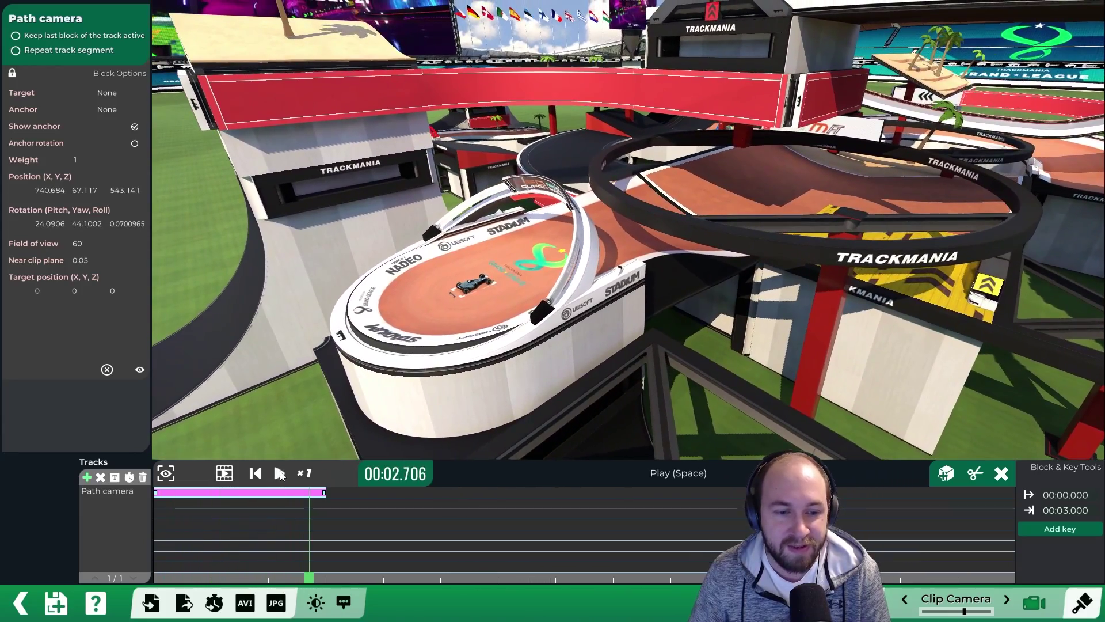
Add a second Path camera track and align its block's start with the first block's end at 00:03.000.
{"action": "left_click", "coordinate": [358, 351]}
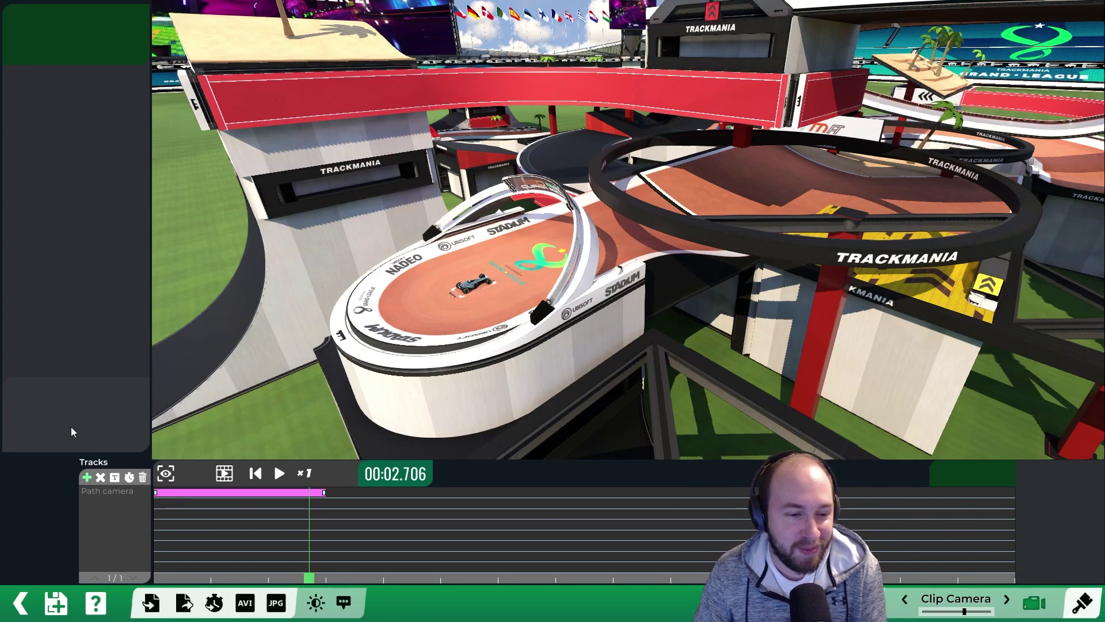
{"action": "left_click", "coordinate": [87, 477]}
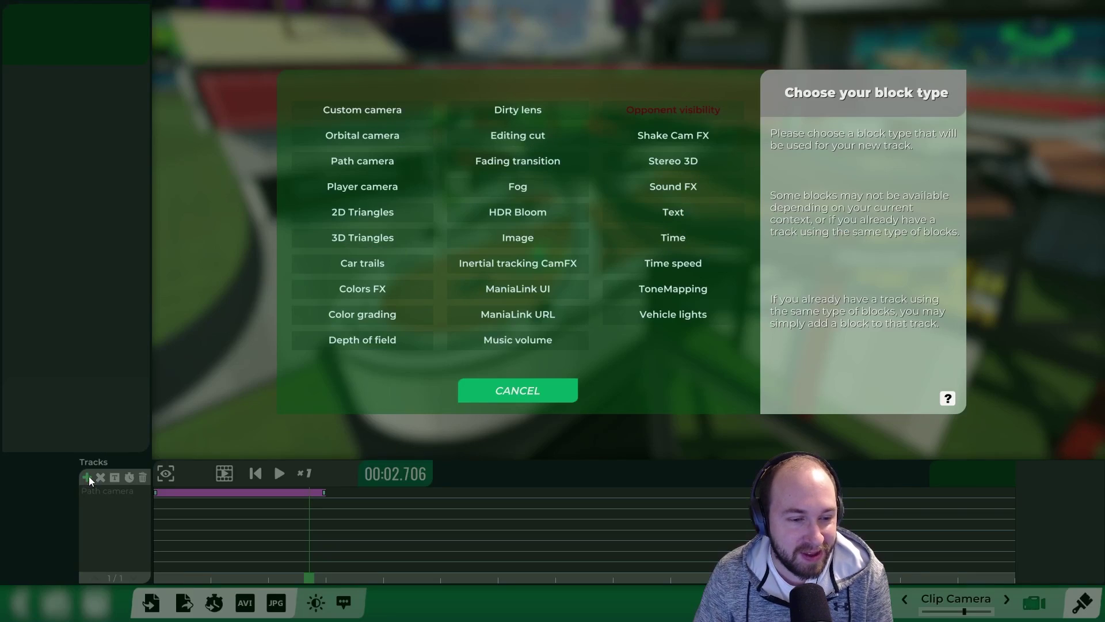
{"action": "left_click", "coordinate": [367, 162]}
{"action": "mouse_move", "coordinate": [335, 499]}
{"action": "left_mouse_down"}
{"action": "mouse_move", "coordinate": [353, 500]}
{"action": "mouse_move", "coordinate": [288, 508]}
{"action": "mouse_move", "coordinate": [411, 517]}
{"action": "mouse_move", "coordinate": [337, 511]}
{"action": "mouse_move", "coordinate": [353, 510]}
{"action": "left_mouse_up"}
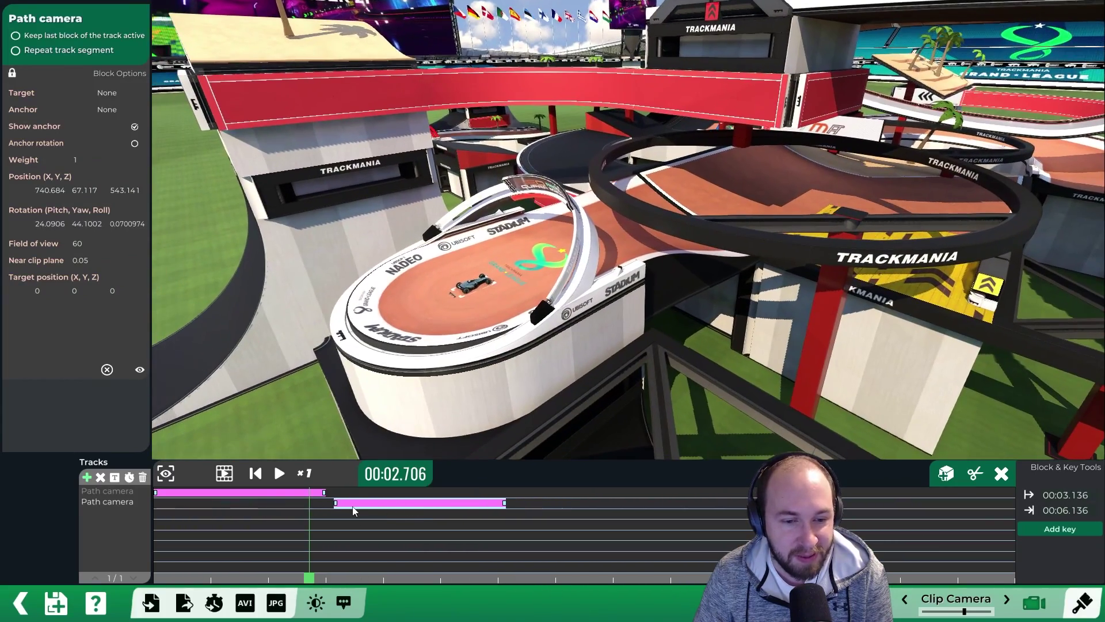
{"action": "left_click", "coordinate": [336, 505]}
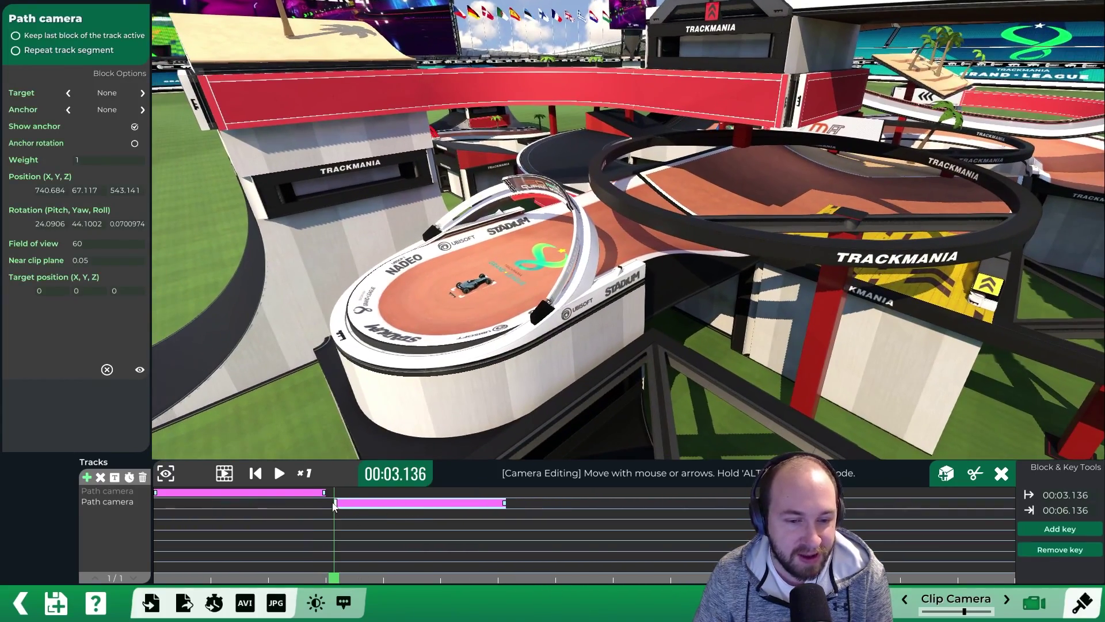
{"action": "left_click_drag", "start_coordinate": [325, 499], "coordinate": [326, 498]}
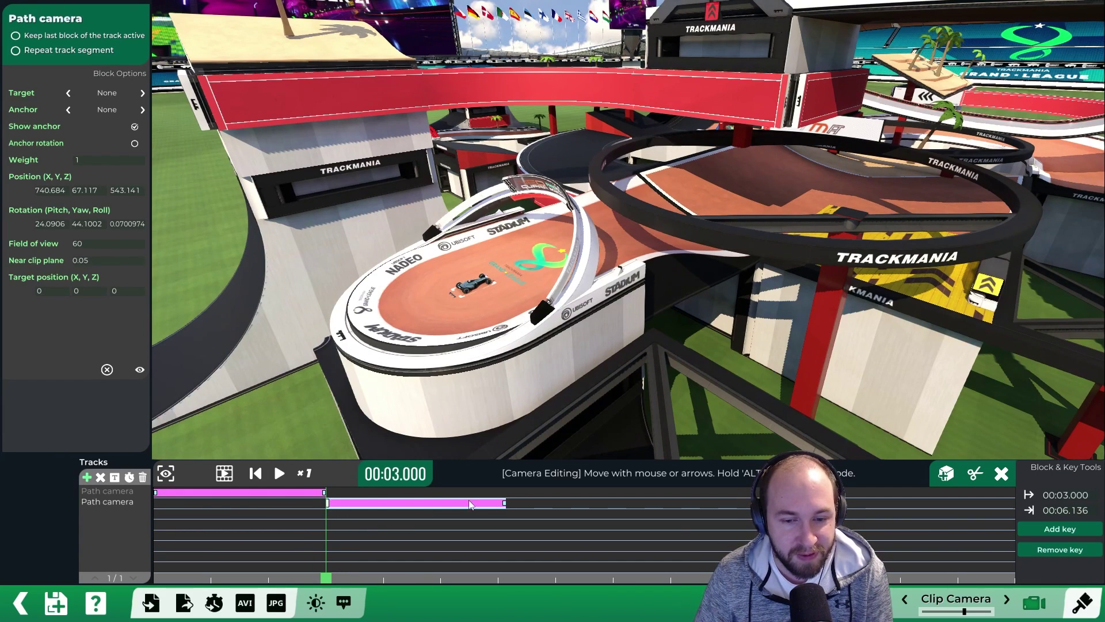
Set the second path camera block's end time to 00:06.000.
{"action": "left_click", "coordinate": [505, 504]}
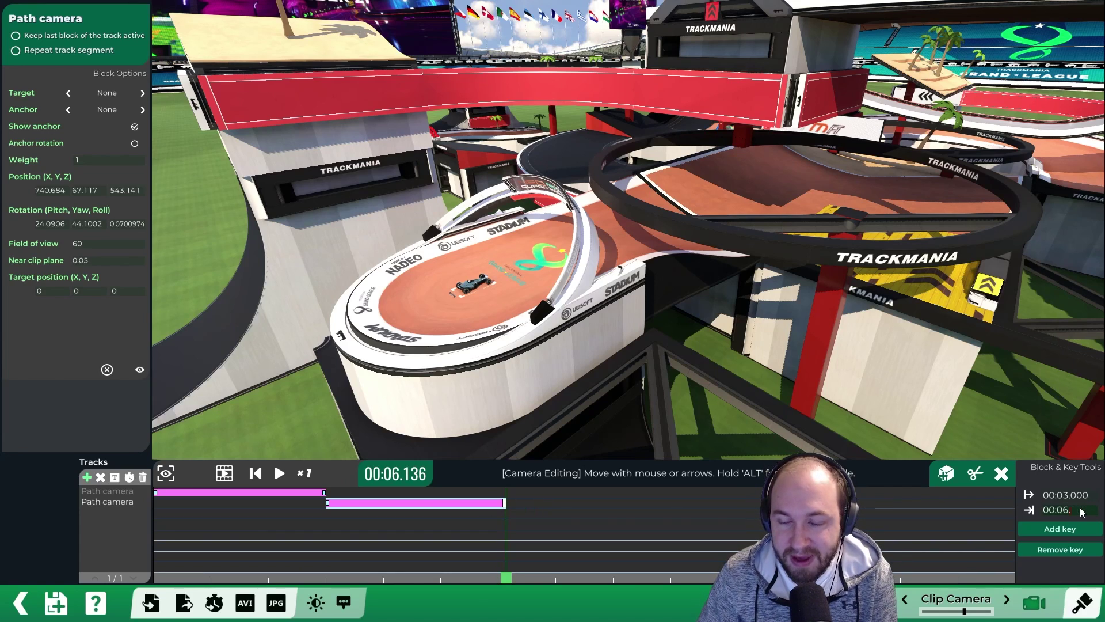
{"action": "type", "text": "000"}
{"action": "key", "text": "Return"}
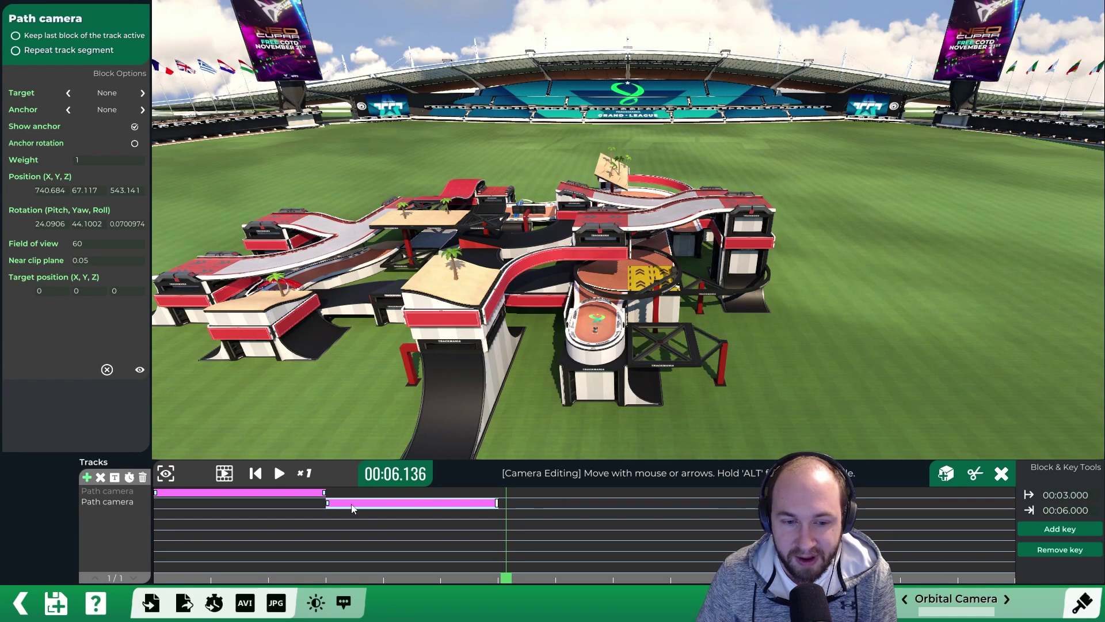
Delete the second Path camera track with all of its blocks.
{"action": "left_click", "coordinate": [275, 493]}
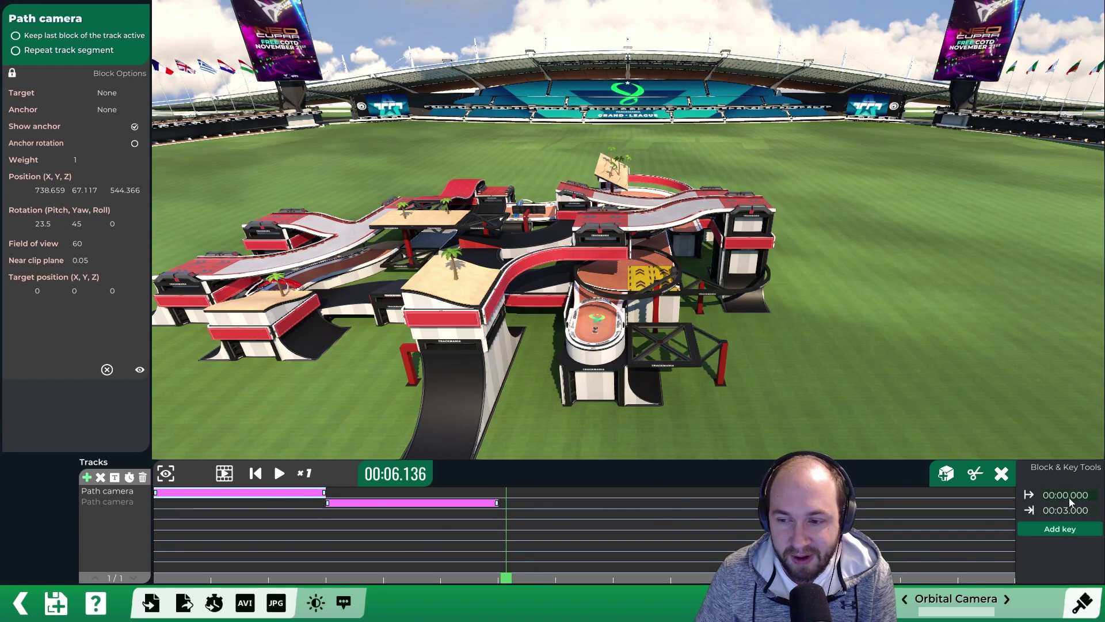
{"action": "left_click", "coordinate": [405, 505]}
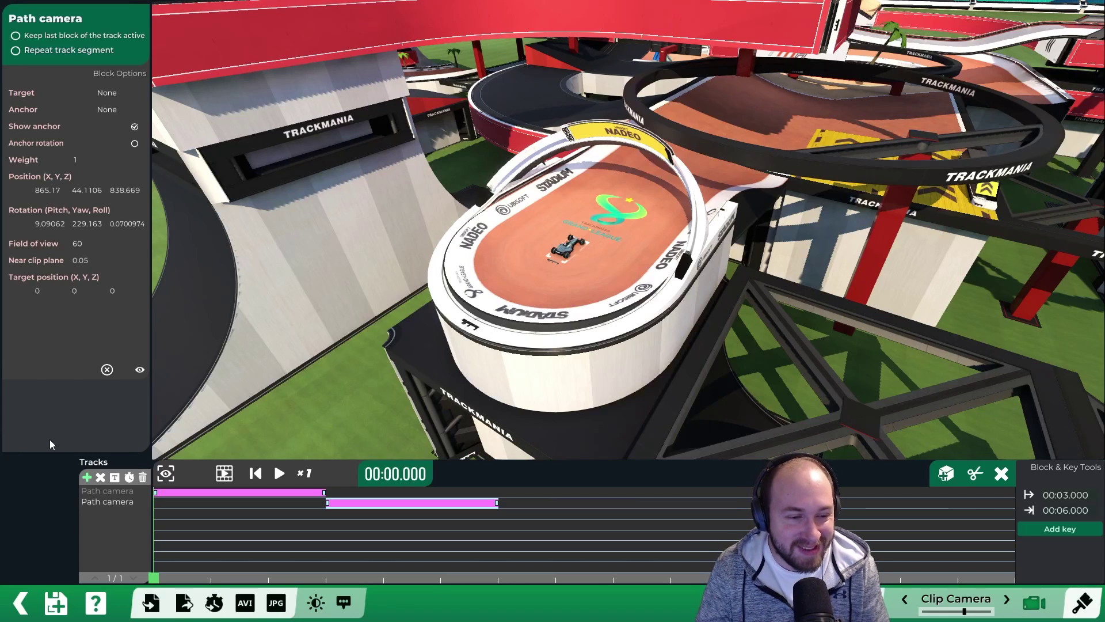
{"action": "left_click", "coordinate": [100, 477]}
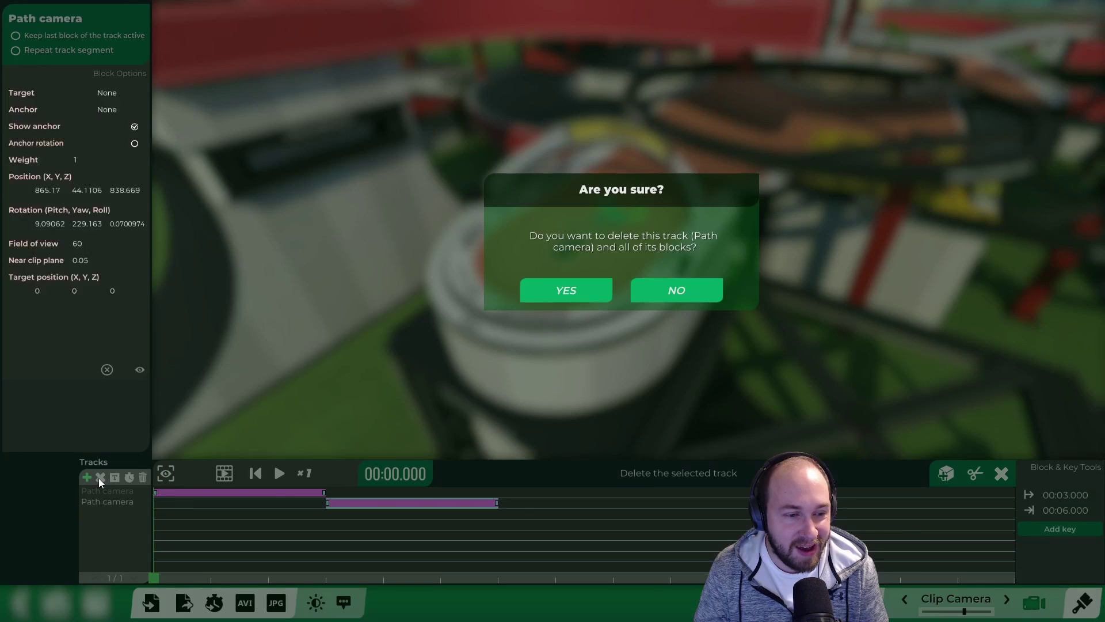
{"action": "left_click", "coordinate": [567, 291]}
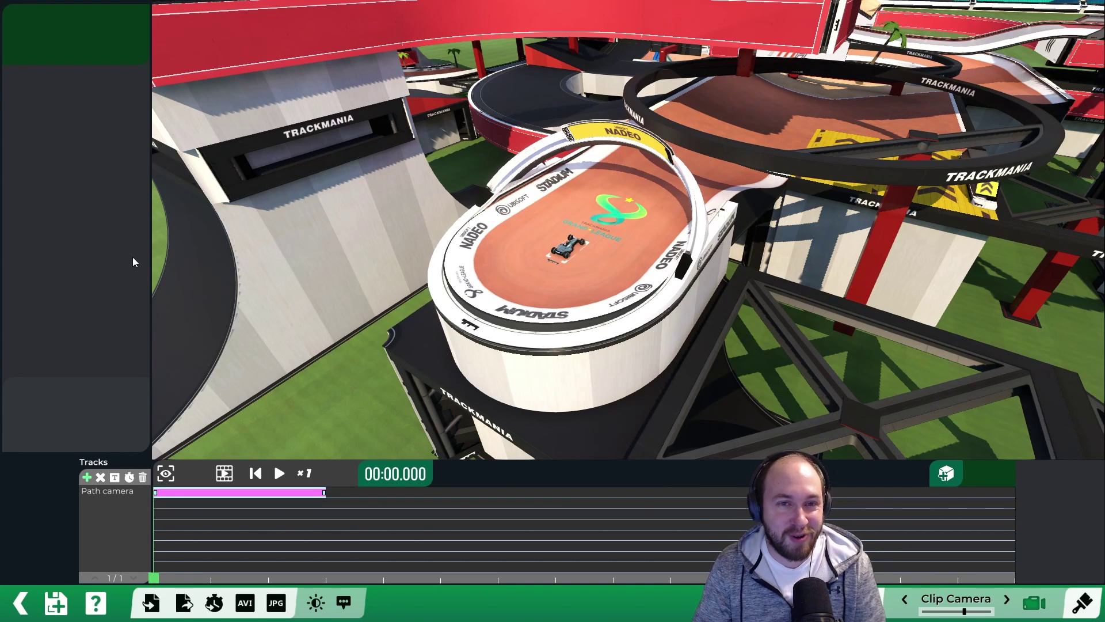
Record a ghost by driving the car forward for about two seconds and keep it as a track.
{"action": "left_click", "coordinate": [129, 481]}
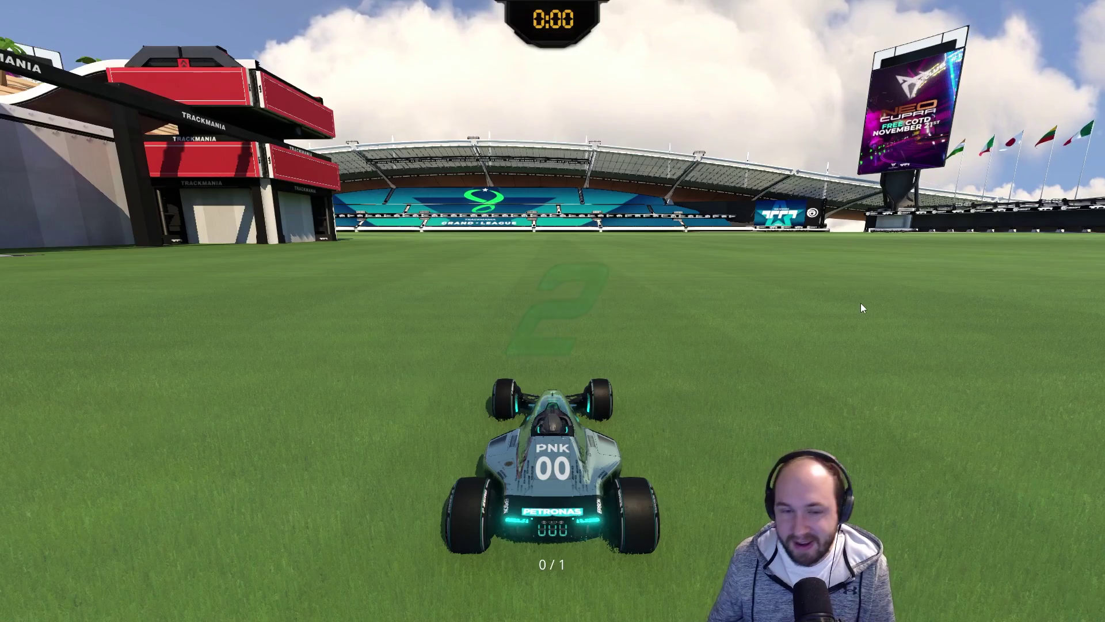
{"action": "key", "text": "Up"}
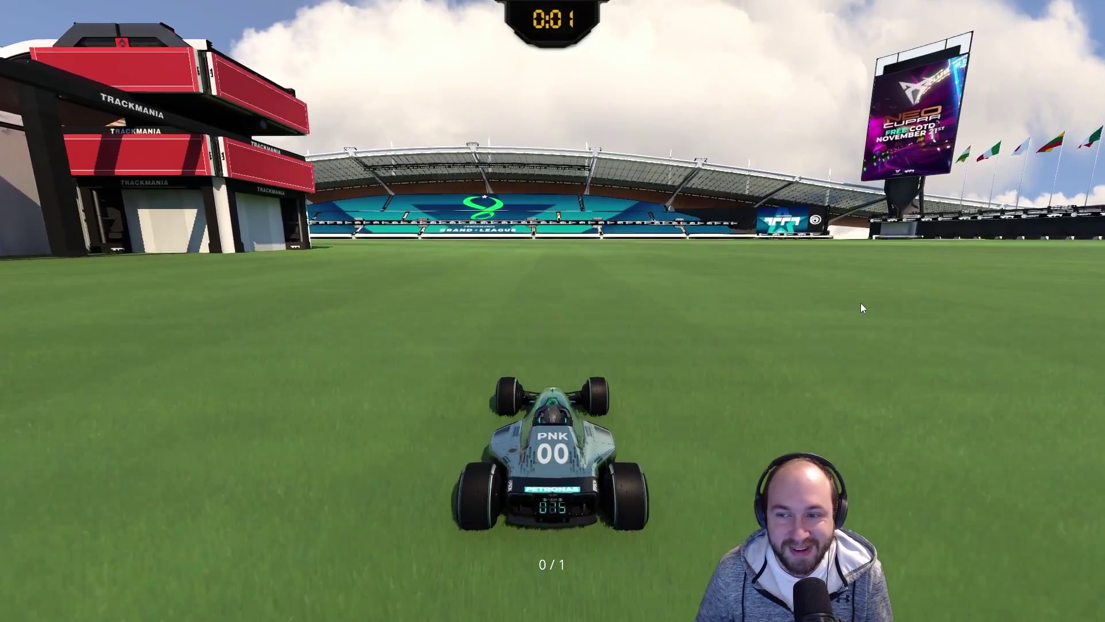
{"action": "key", "text": "Escape"}
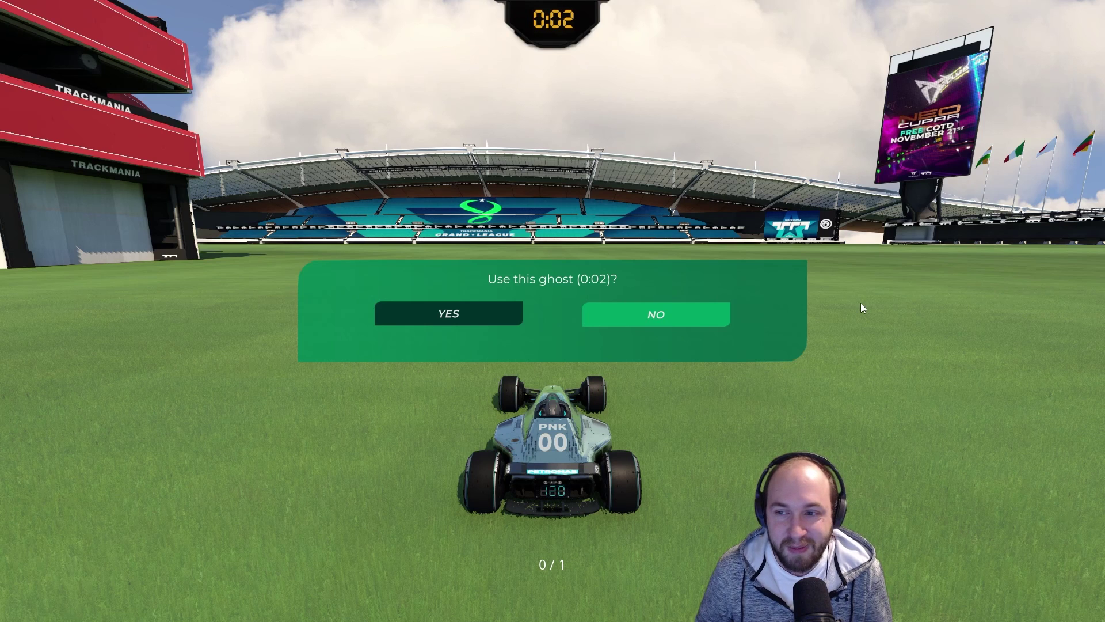
{"action": "key", "text": "Return"}
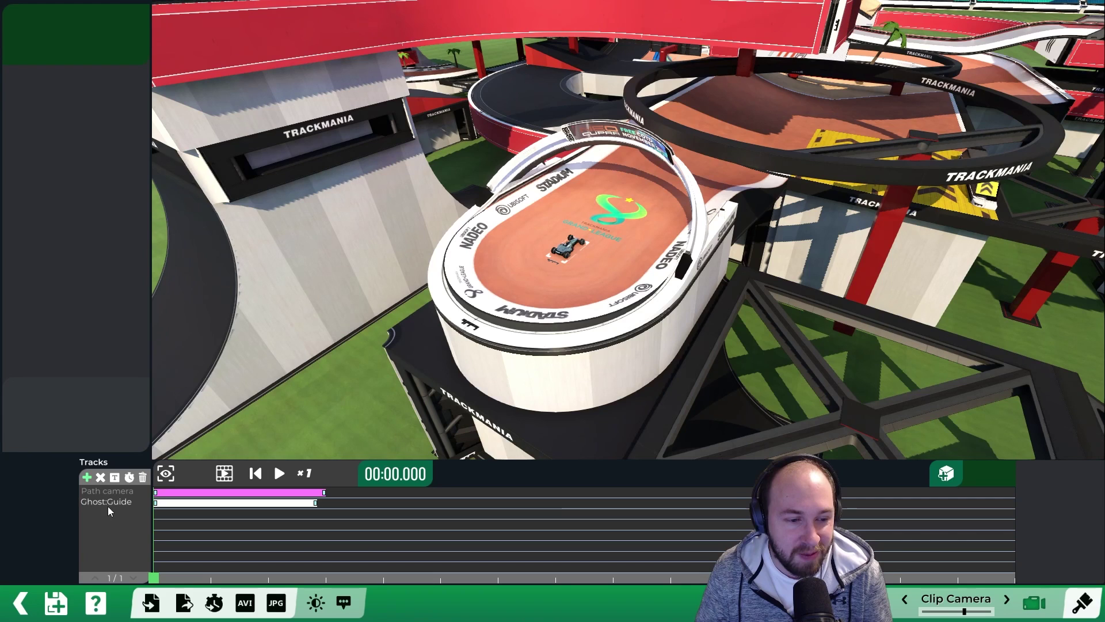
Delete the Ghost:Guide track with its blocks and return from the MediaTracker to the map editor.
{"action": "left_click", "coordinate": [100, 478]}
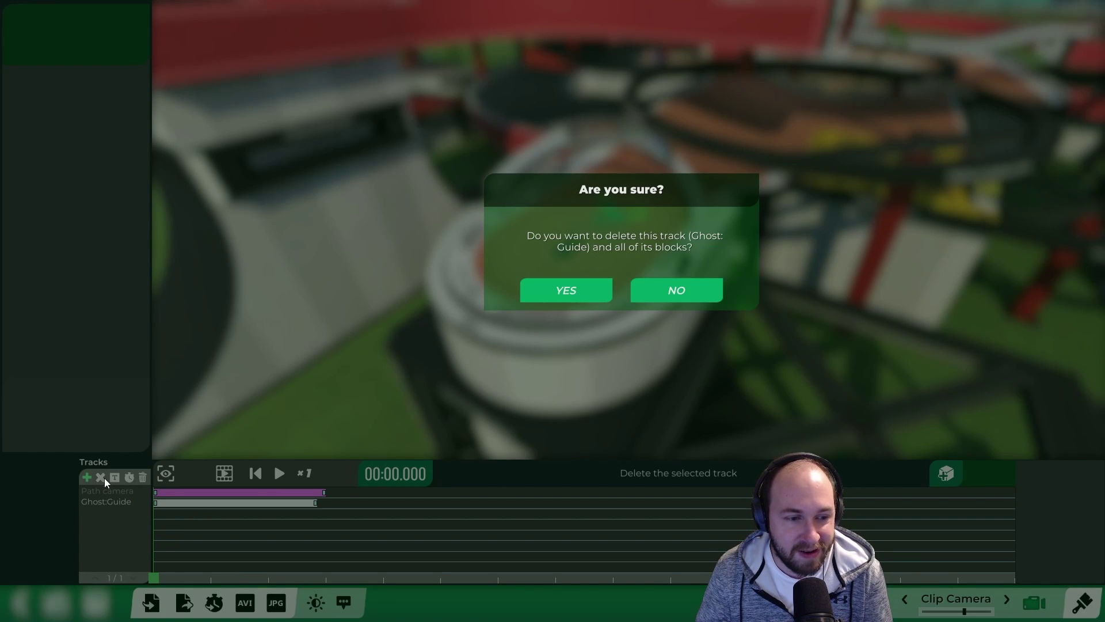
{"action": "left_click", "coordinate": [561, 292]}
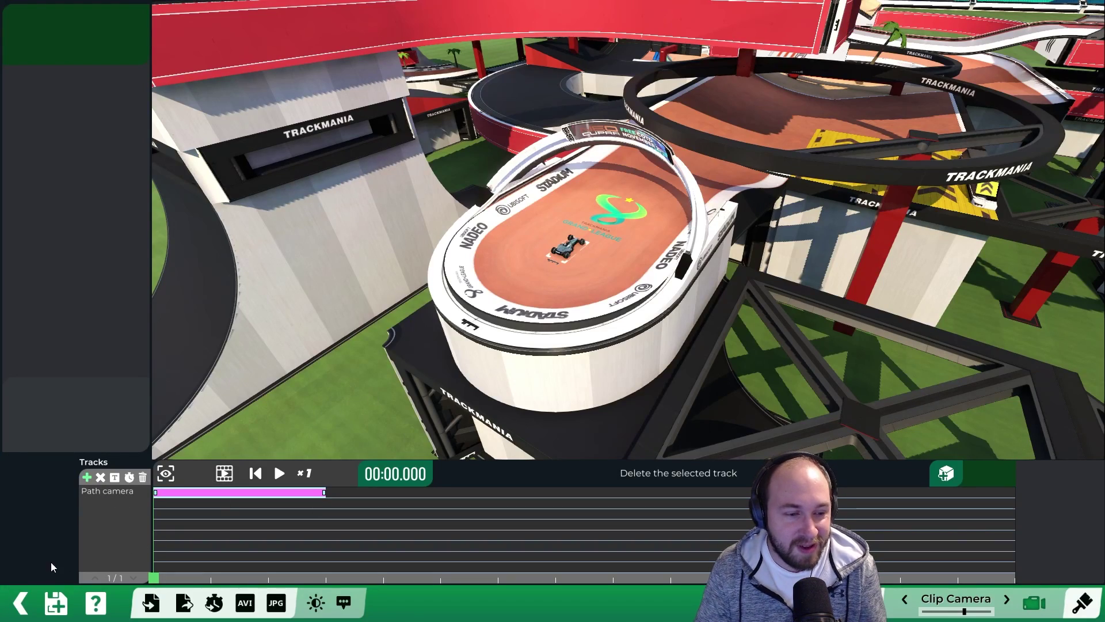
{"action": "left_click", "coordinate": [20, 604]}
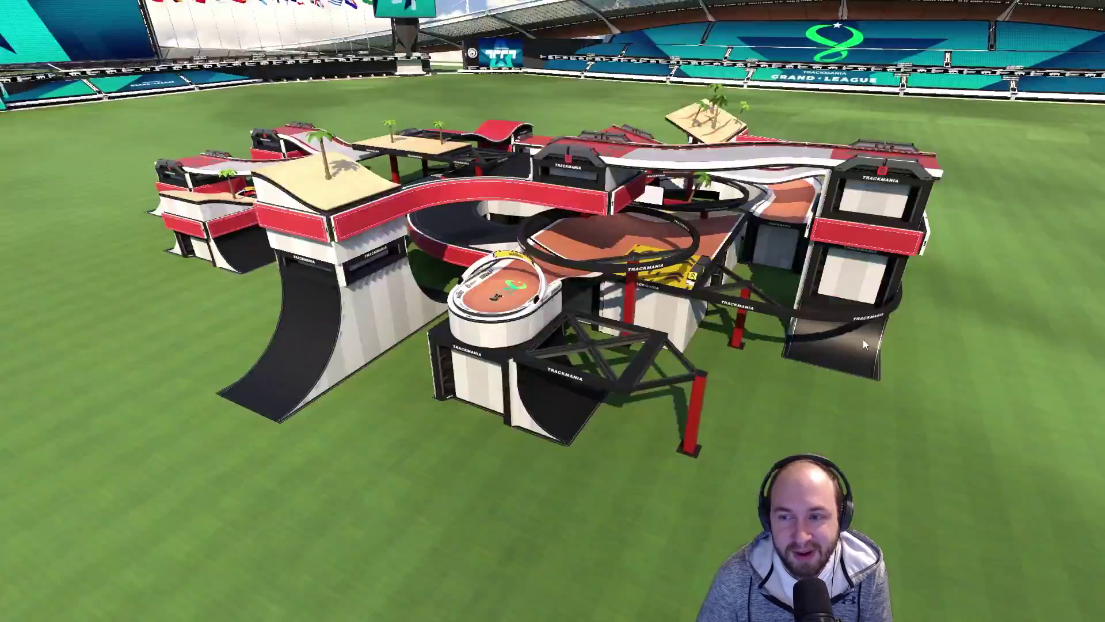
Drive a complete validation run of the map to the finish, save its replay and return to the editor.
{"action": "key", "text": "Up"}
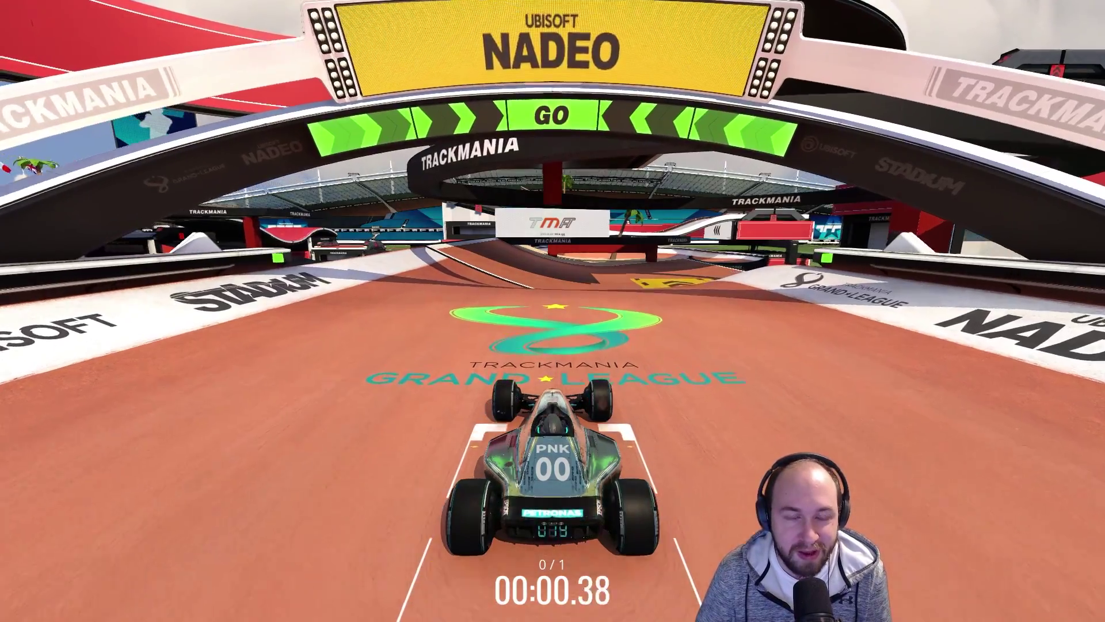
{"action": "key", "text": "Right"}
{"action": "key", "text": "Right"}
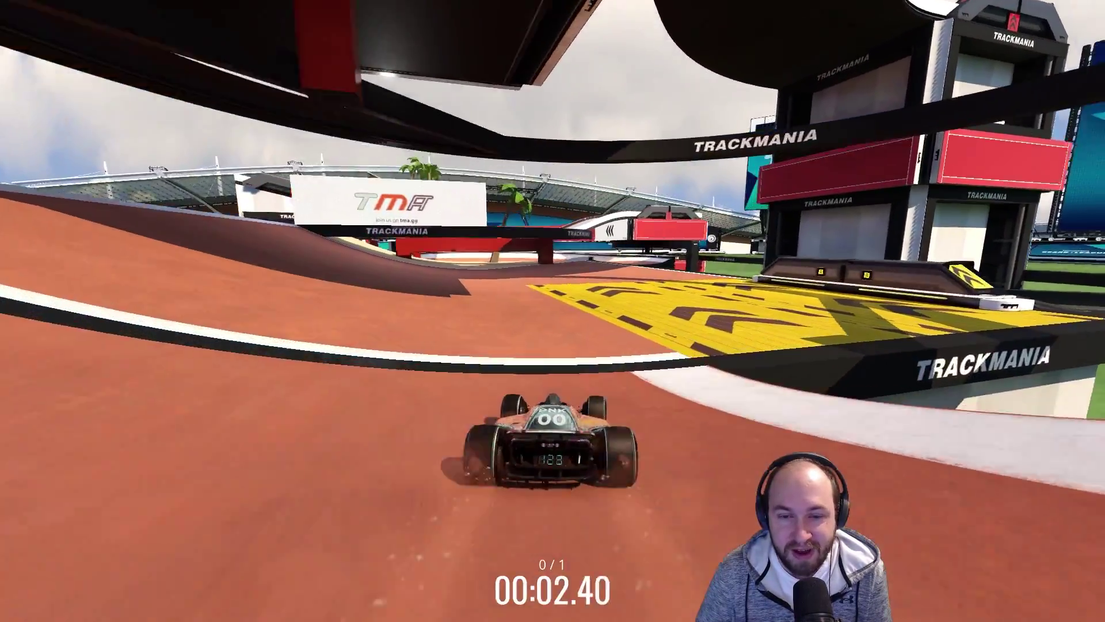
{"action": "key", "text": "Left"}
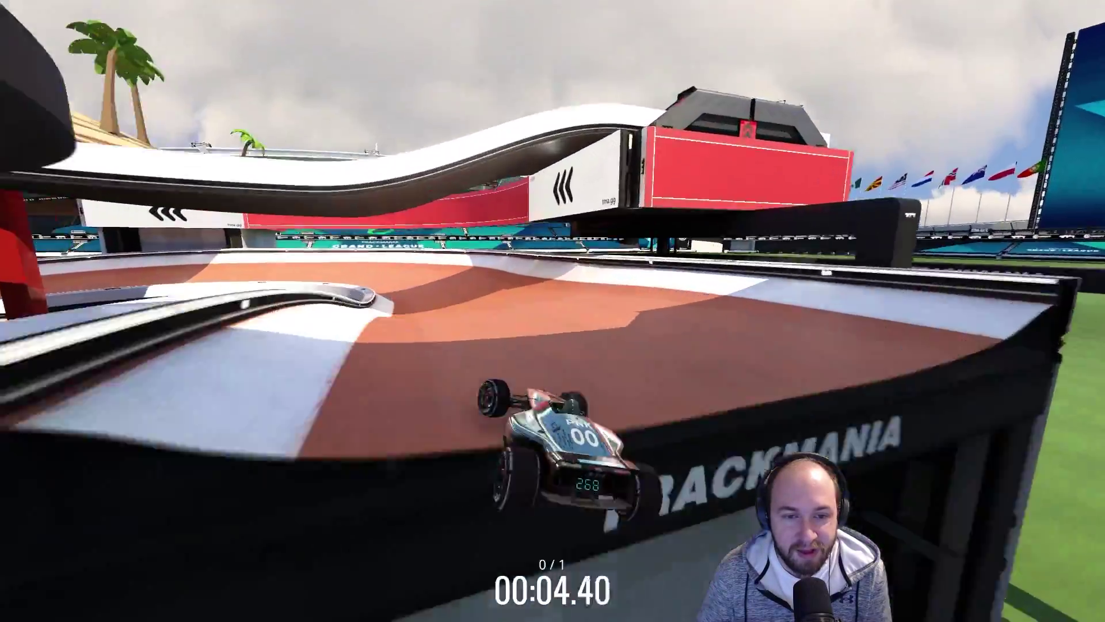
{"action": "key", "text": "Left"}
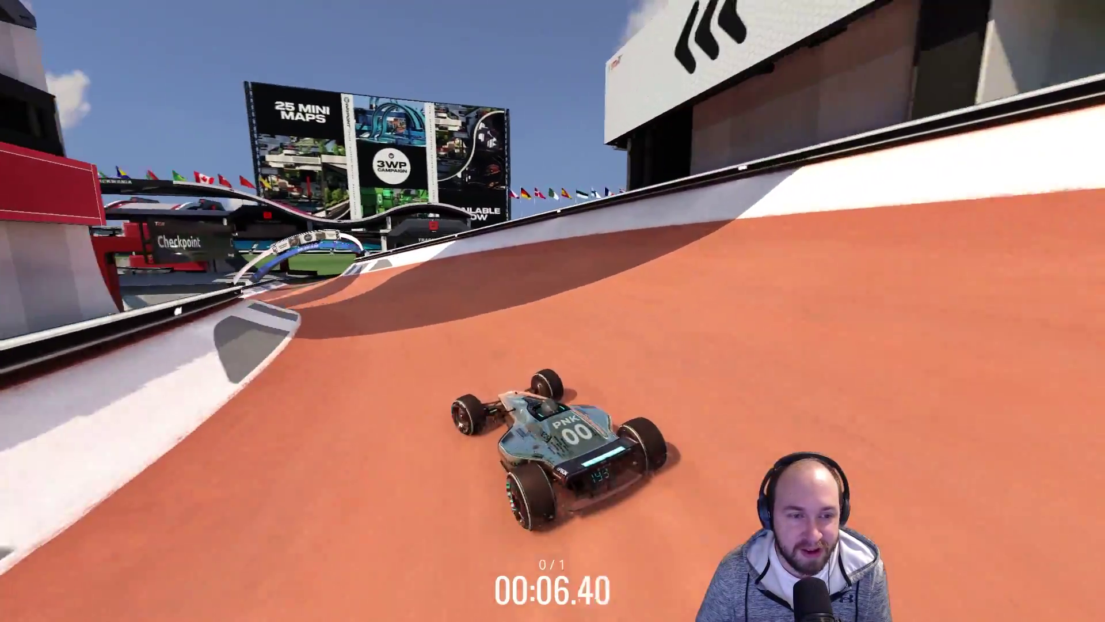
{"action": "key", "text": "Right"}
{"action": "key", "text": "Left"}
{"action": "key", "text": "Right"}
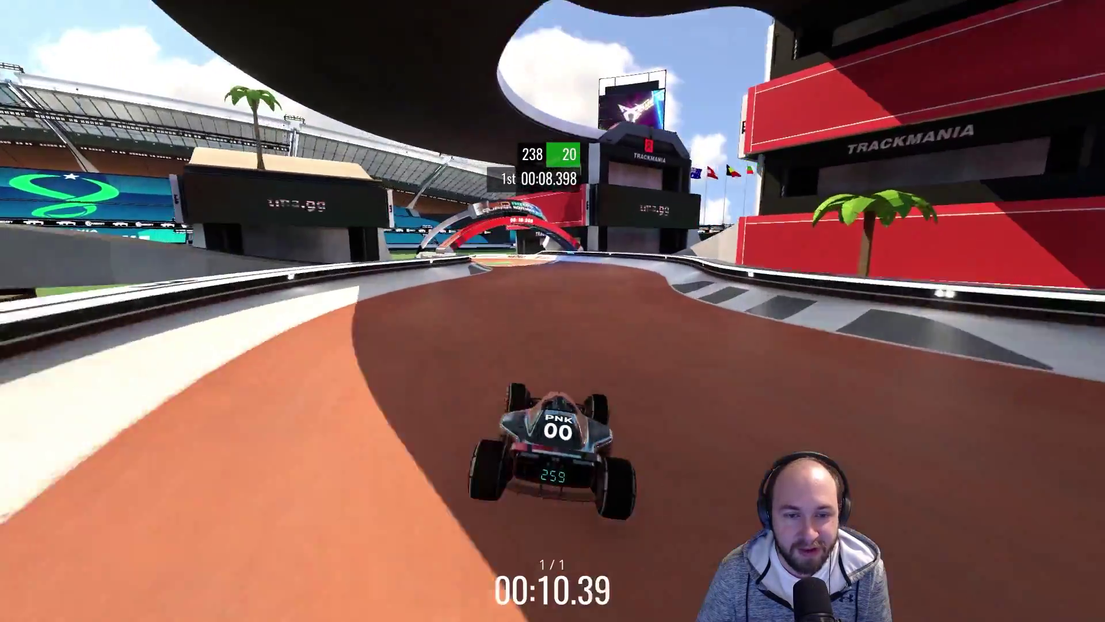
{"action": "key", "text": "Left"}
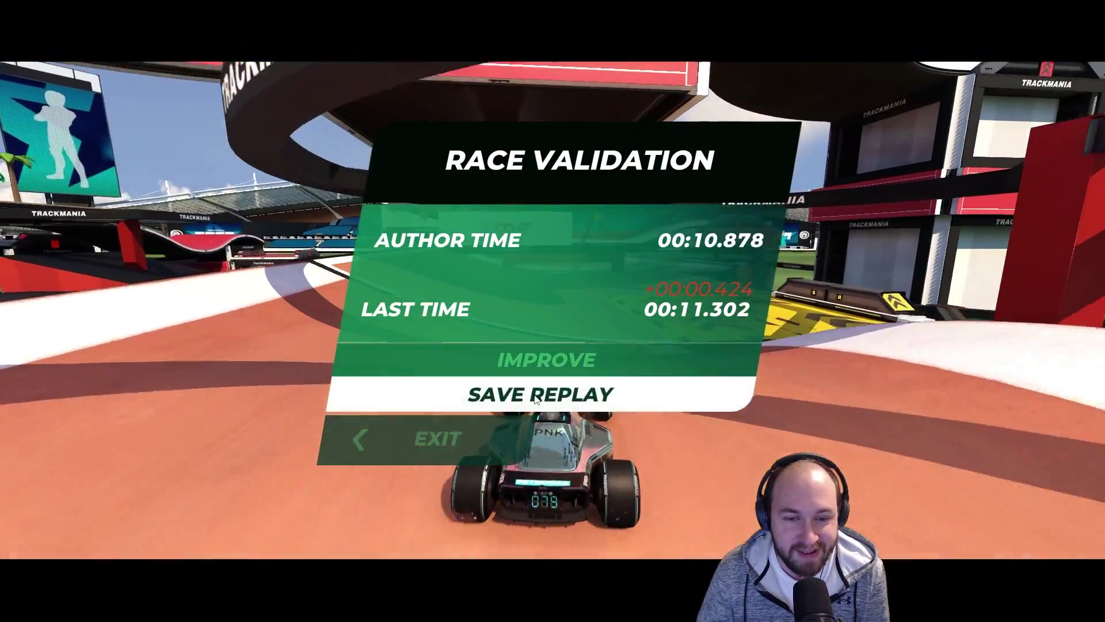
{"action": "left_click", "coordinate": [524, 395]}
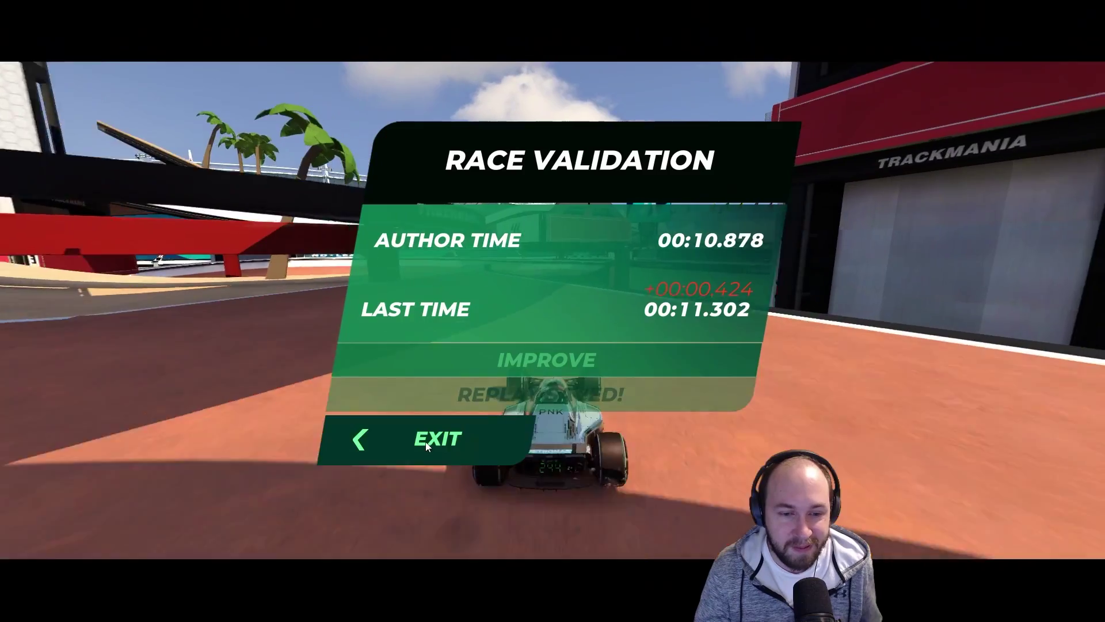
{"action": "left_click", "coordinate": [428, 439]}
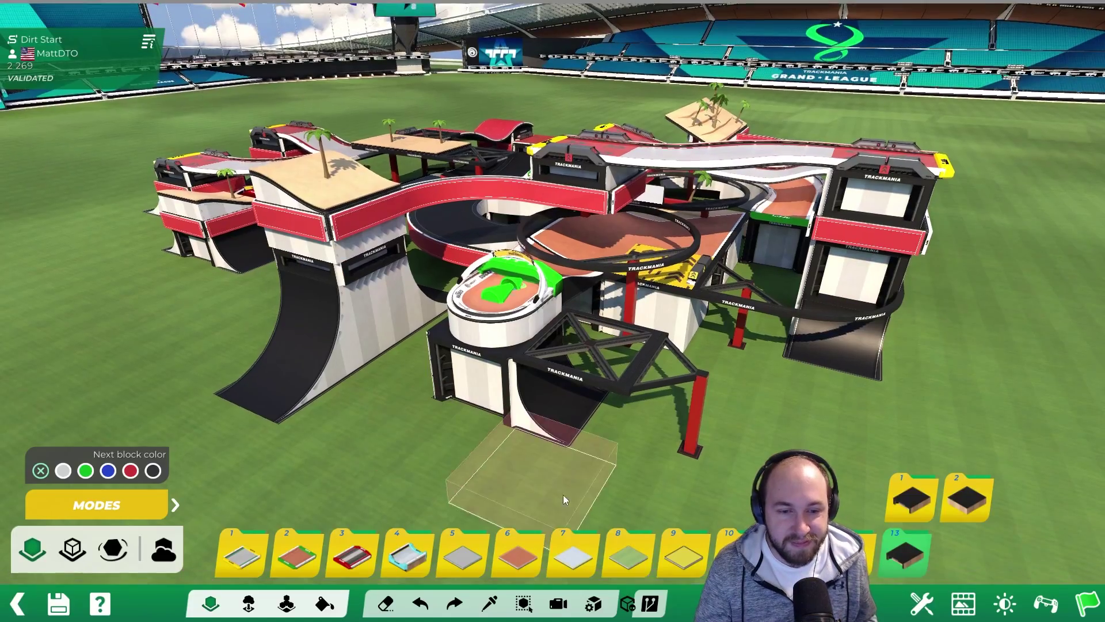
Open the Intro sequence for editing and import the ghost from the 11-21-2022 Dirt Start replay with the 00'11"302 time.
{"action": "left_click", "coordinate": [964, 603]}
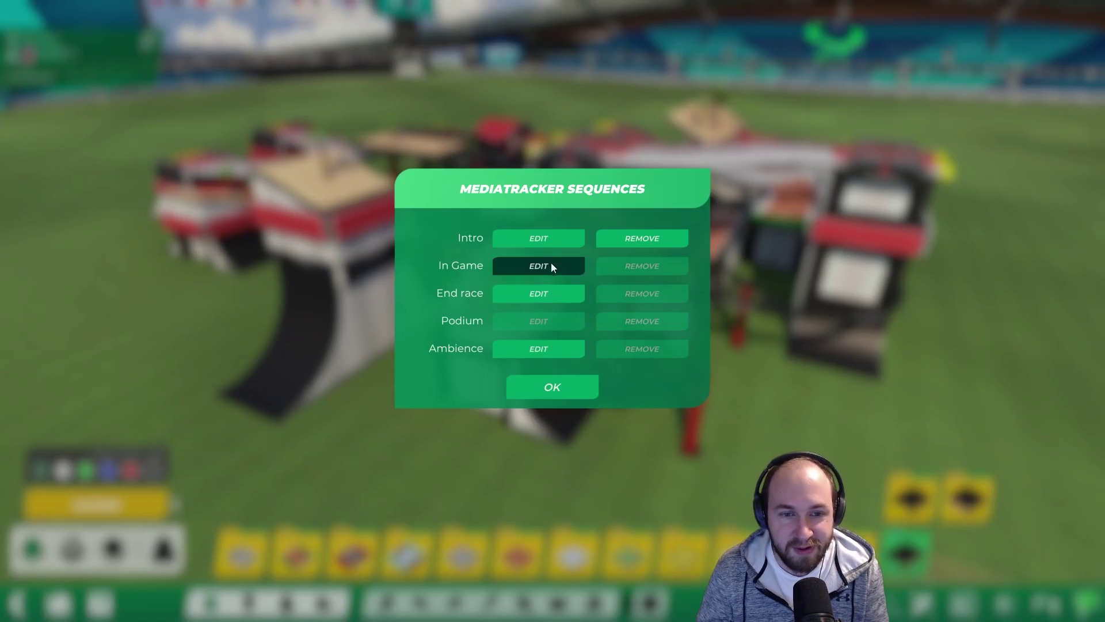
{"action": "left_click", "coordinate": [519, 240]}
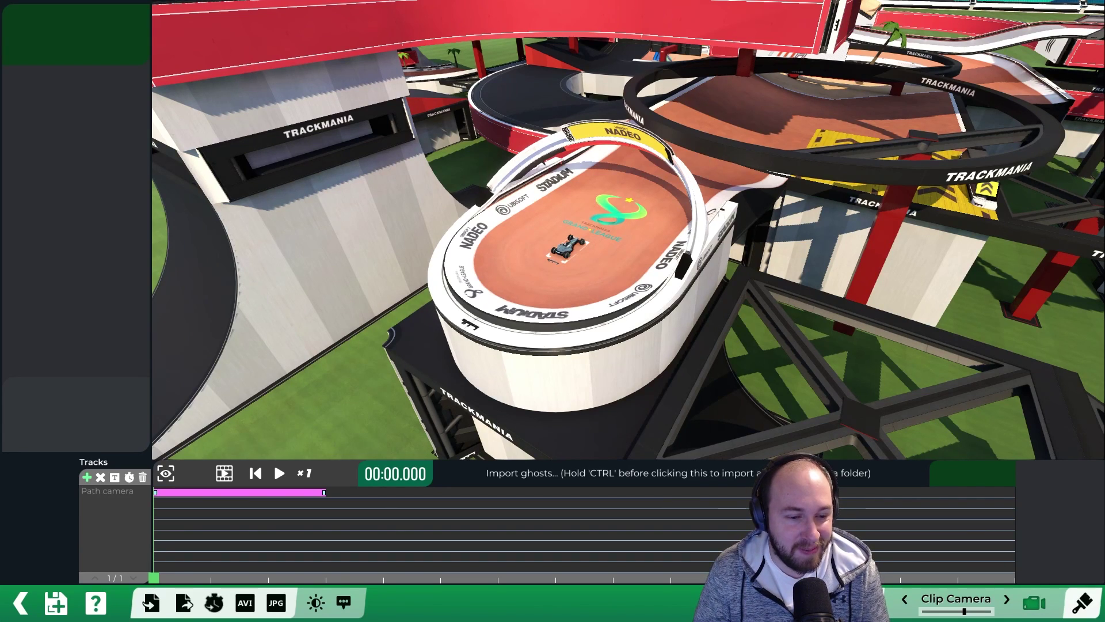
{"action": "left_click", "coordinate": [216, 604]}
{"action": "left_click", "coordinate": [469, 195]}
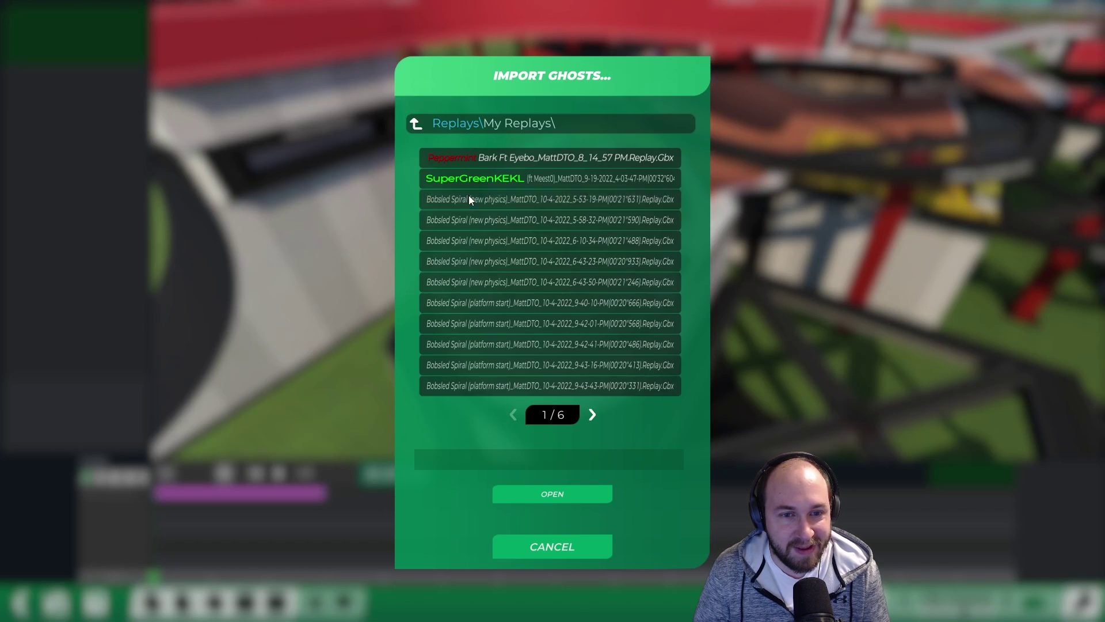
{"action": "left_click", "coordinate": [593, 413]}
{"action": "left_click", "coordinate": [593, 413]}
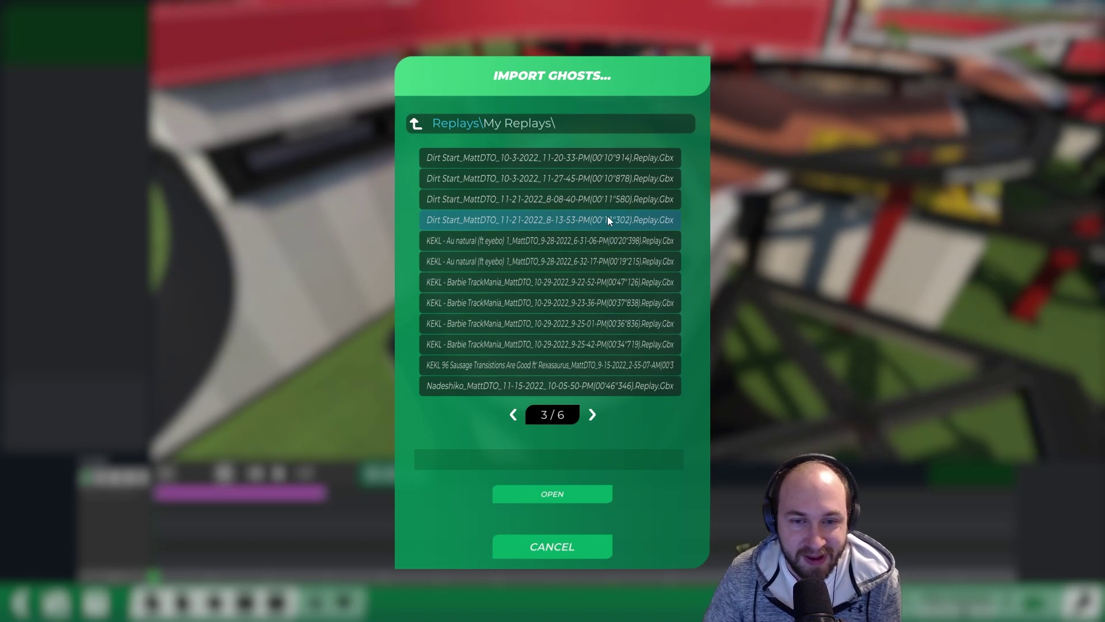
{"action": "left_click", "coordinate": [592, 226]}
{"action": "left_click", "coordinate": [540, 494]}
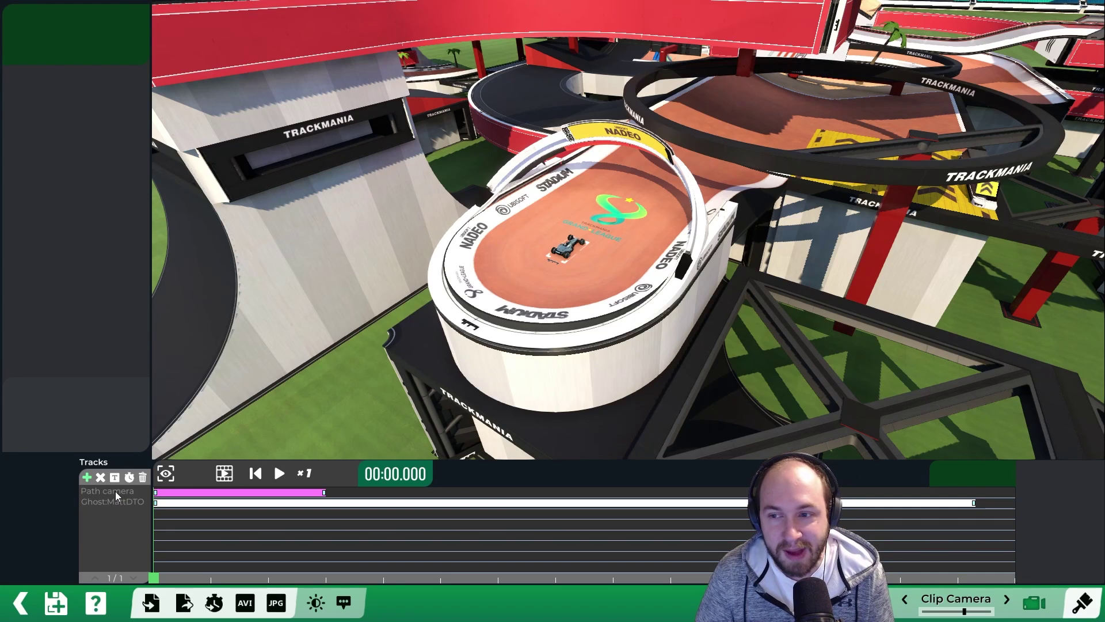
Move the start of the imported ghost block to 00:03.000, where the path camera block ends.
{"action": "left_click", "coordinate": [157, 502]}
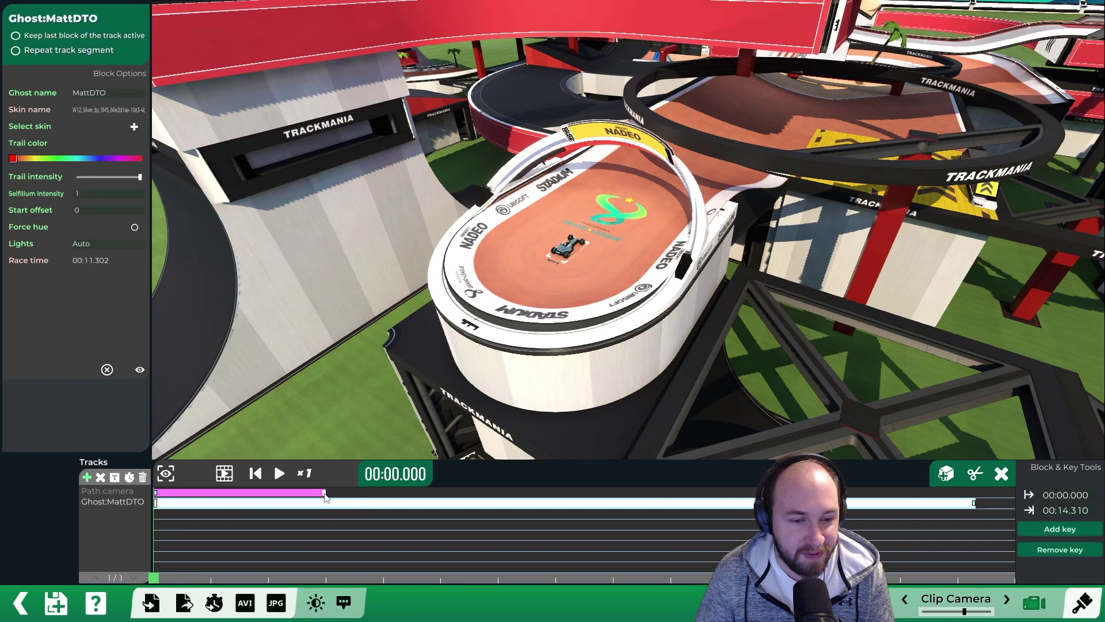
{"action": "left_click_drag", "start_coordinate": [325, 497], "coordinate": [326, 500]}
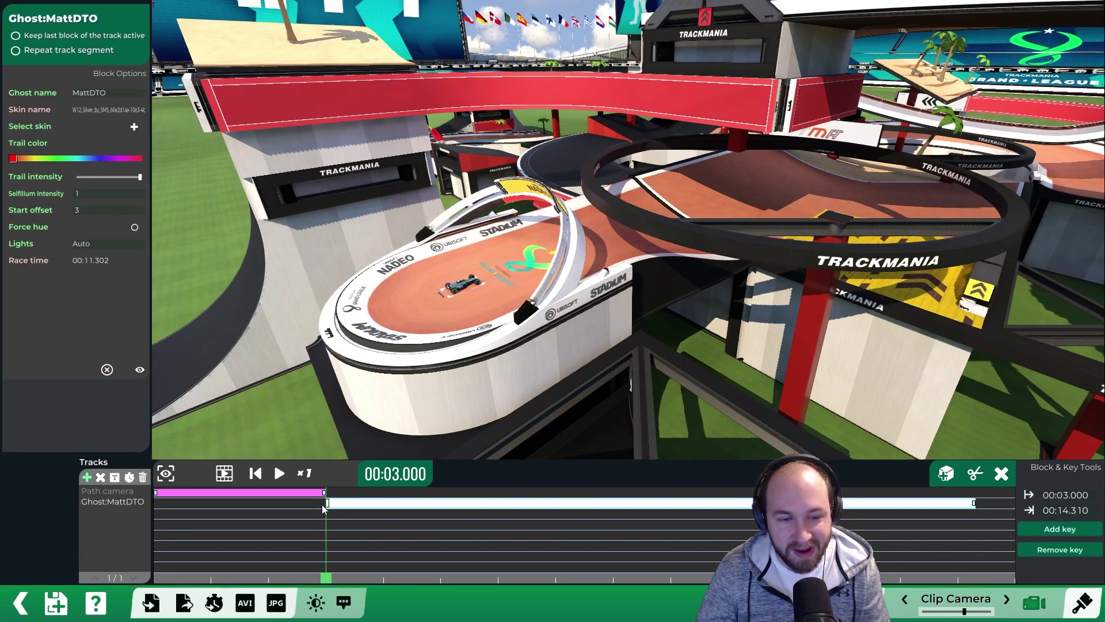
{"action": "left_click_drag", "start_coordinate": [332, 582], "coordinate": [144, 564]}
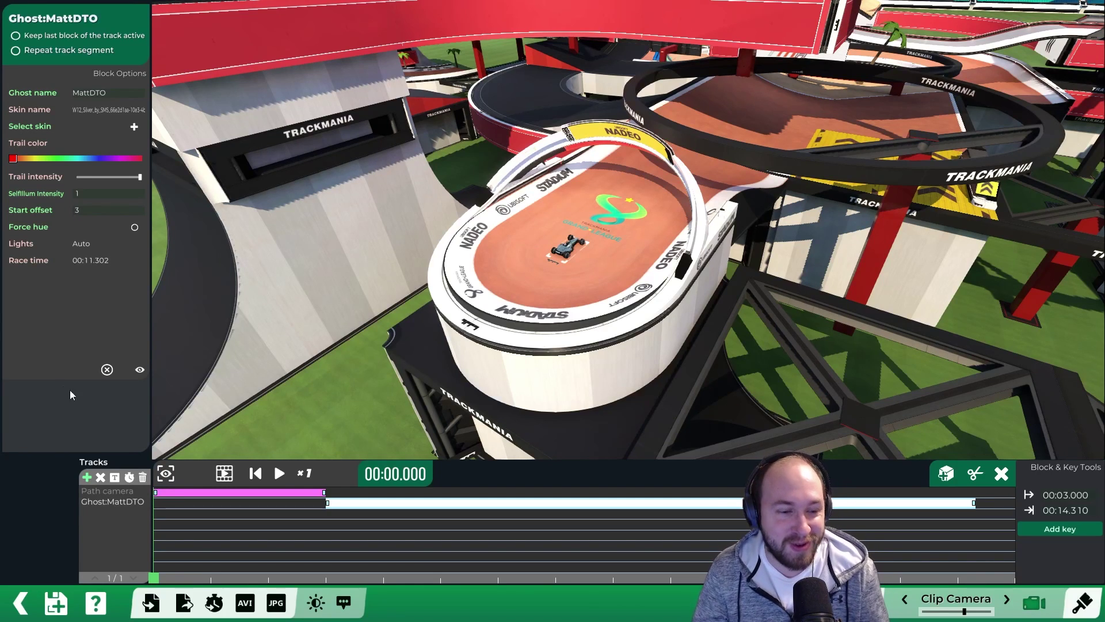
Add a Player camera track with its block running from 00:03.000 to about 00:11.486.
{"action": "left_click", "coordinate": [87, 477]}
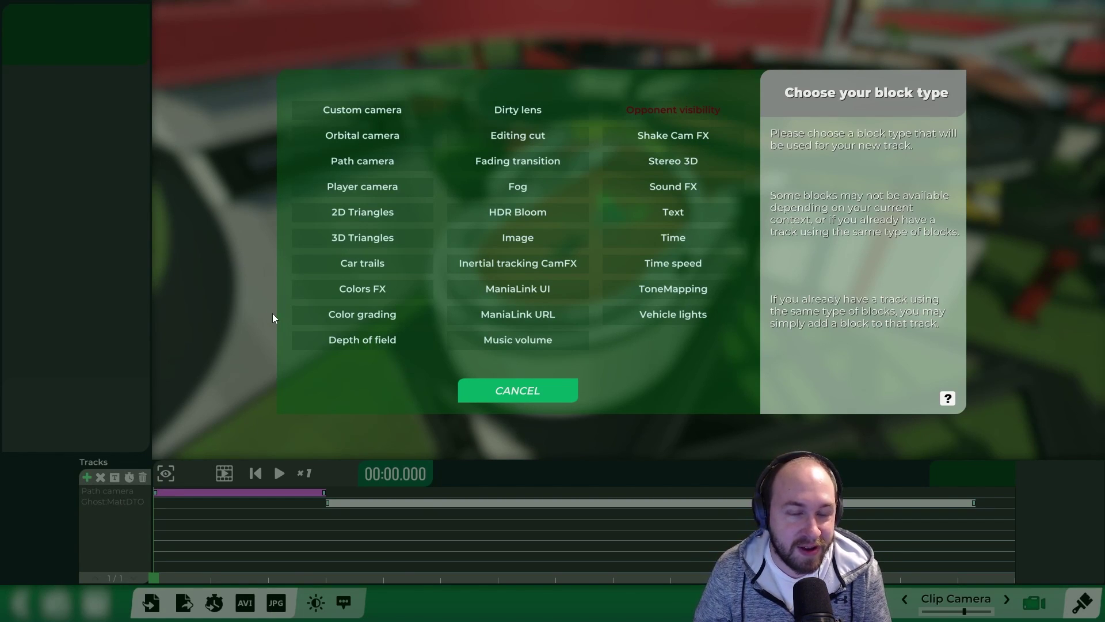
{"action": "left_click", "coordinate": [375, 185]}
{"action": "left_click_drag", "start_coordinate": [233, 507], "coordinate": [414, 506]}
{"action": "left_click_drag", "start_coordinate": [326, 502], "coordinate": [327, 505]}
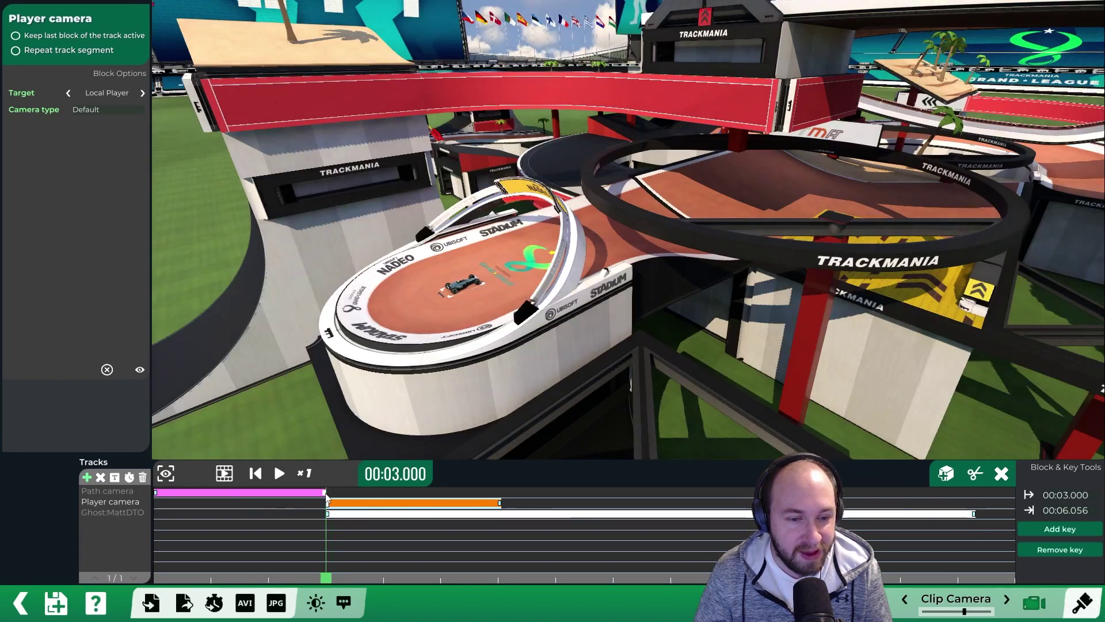
{"action": "left_click_drag", "start_coordinate": [498, 503], "coordinate": [814, 504]}
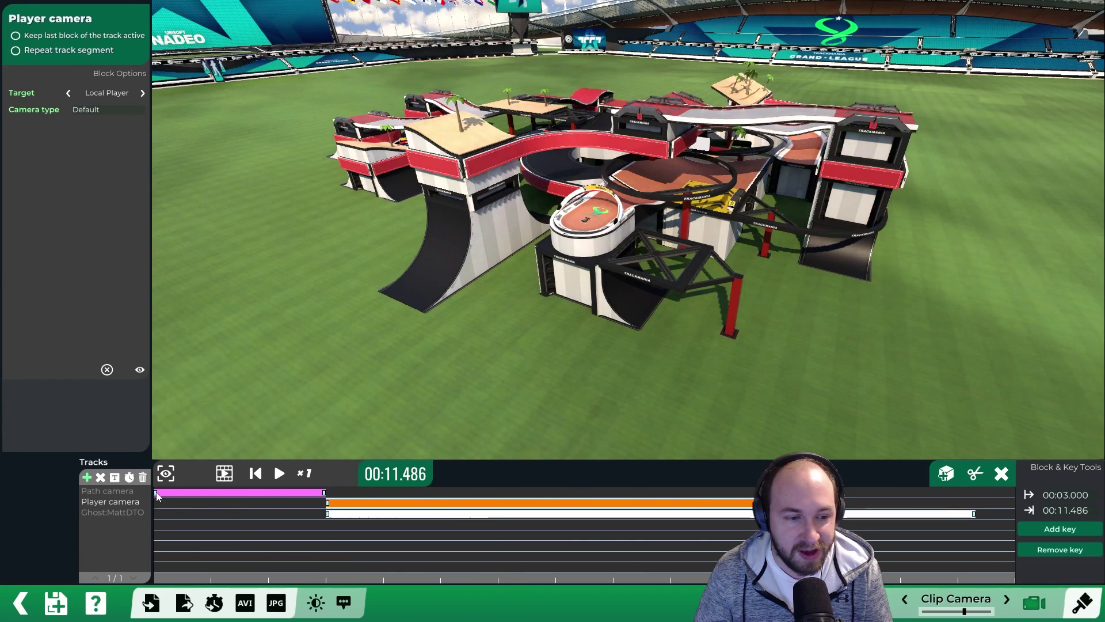
Set the player camera's target to the imported ghost and check it against the ghost track's name.
{"action": "left_click", "coordinate": [141, 93]}
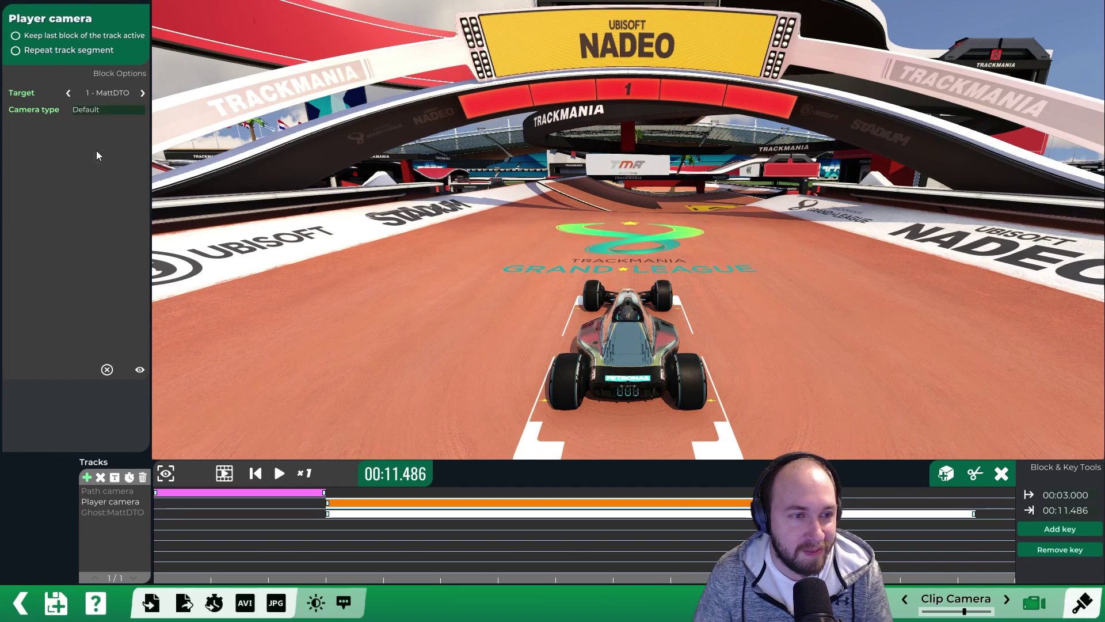
{"action": "left_click", "coordinate": [111, 518]}
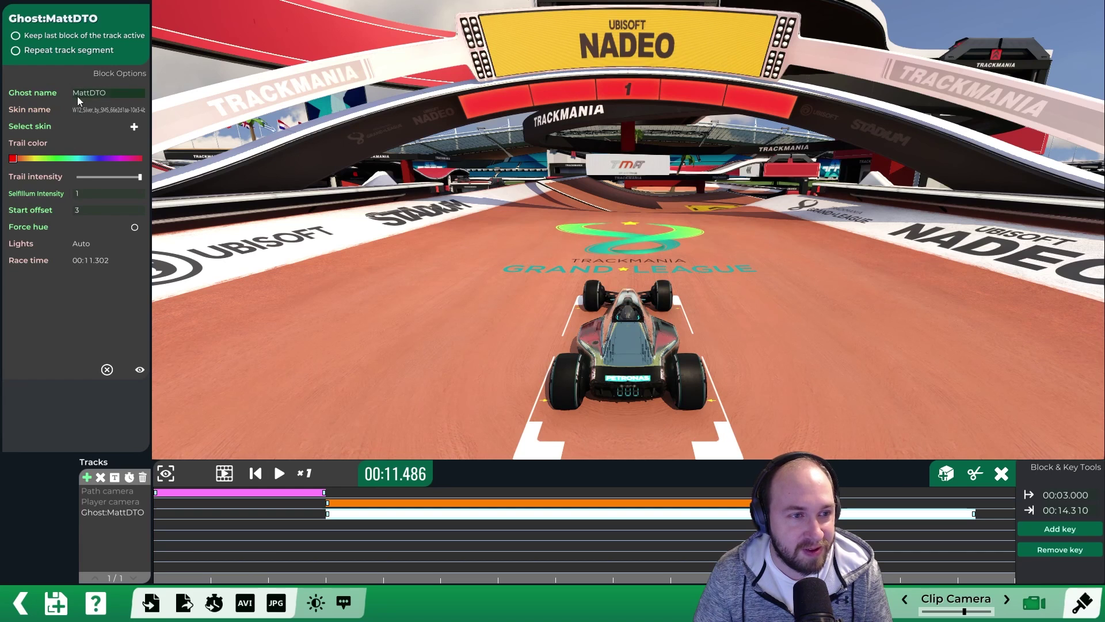
{"action": "left_click", "coordinate": [107, 500]}
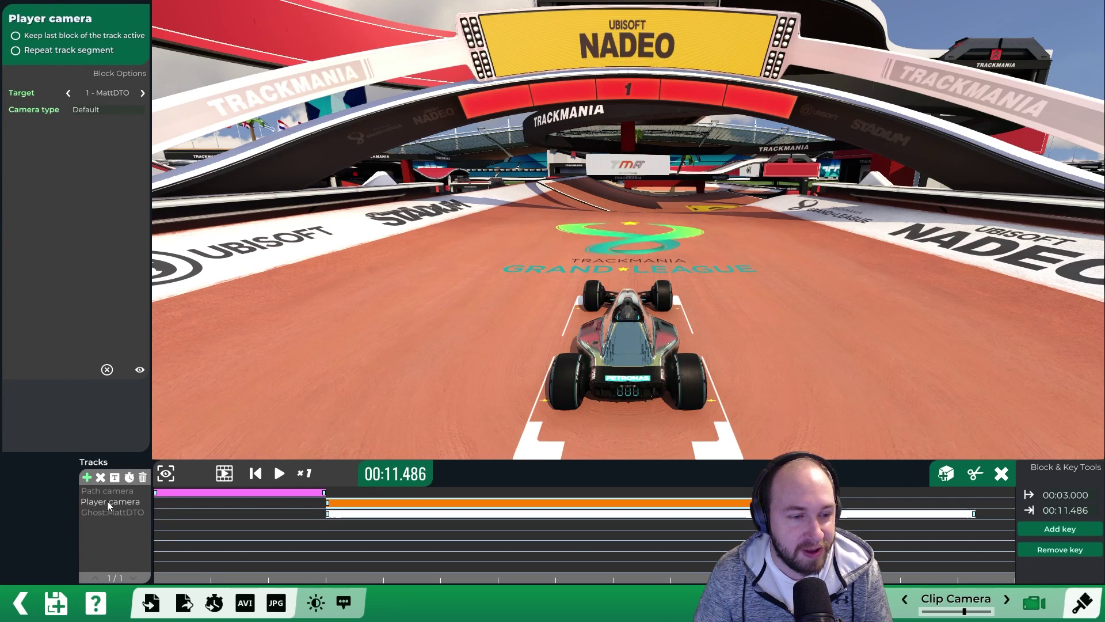
Step through the player camera's types, including Internal, Helico and External 2, and set it to External.
{"action": "left_click", "coordinate": [96, 109]}
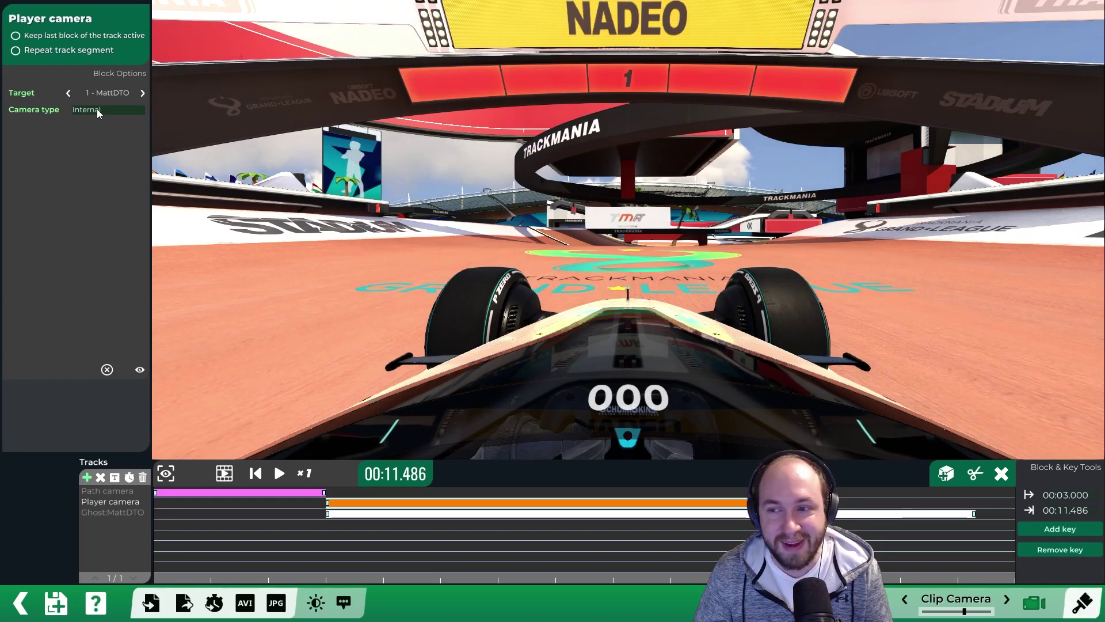
{"action": "left_click", "coordinate": [97, 109]}
{"action": "left_click", "coordinate": [97, 109]}
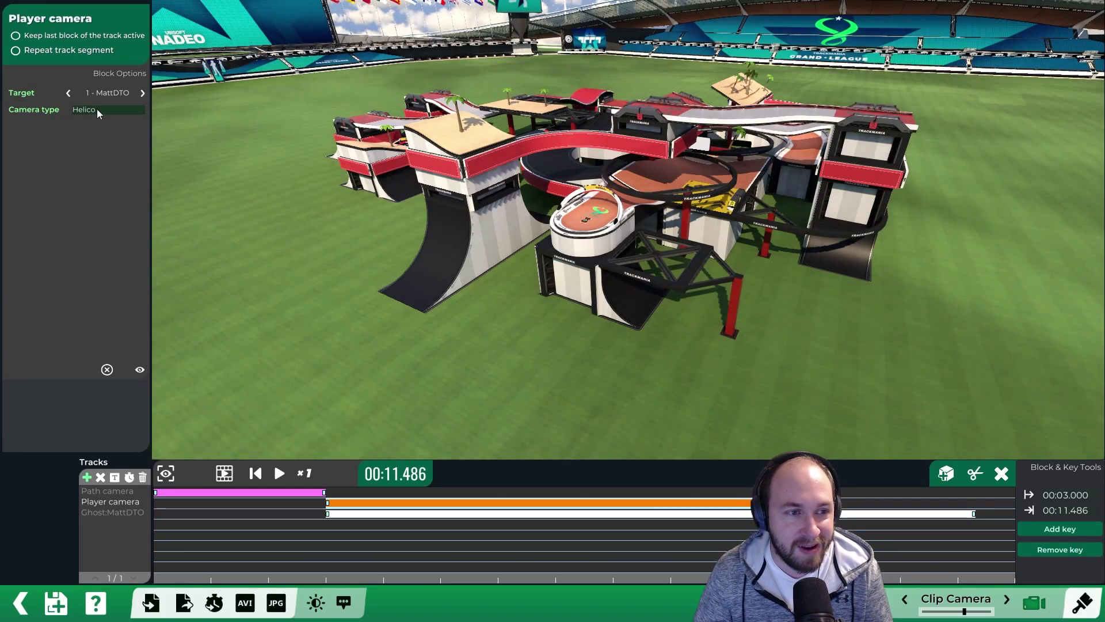
{"action": "left_click", "coordinate": [99, 109]}
{"action": "left_click", "coordinate": [102, 110]}
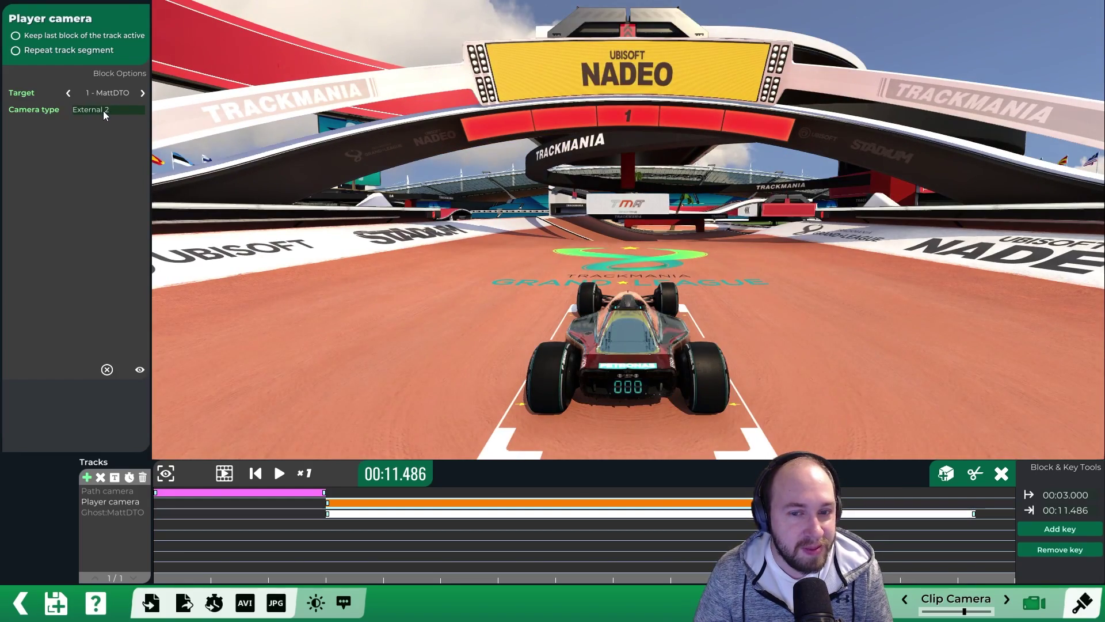
{"action": "left_click", "coordinate": [101, 109]}
{"action": "left_click", "coordinate": [97, 108]}
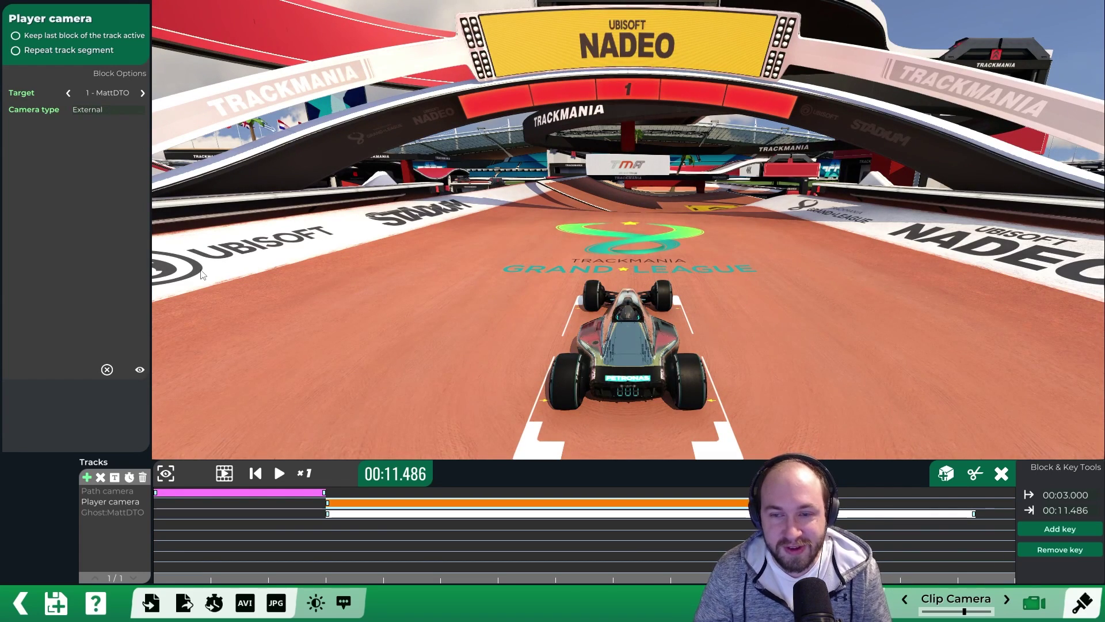
Rewind the timeline to 00:00.000 and return from the MediaTracker to the map editor.
{"action": "left_click_drag", "start_coordinate": [813, 544], "coordinate": [578, 537]}
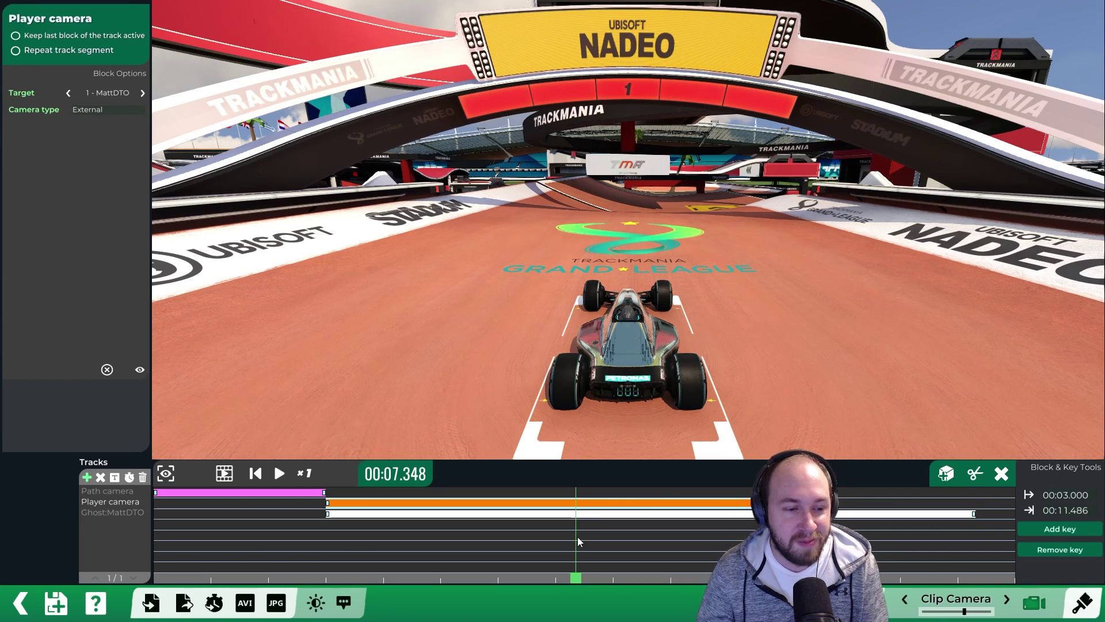
{"action": "left_click_drag", "start_coordinate": [578, 576], "coordinate": [117, 570]}
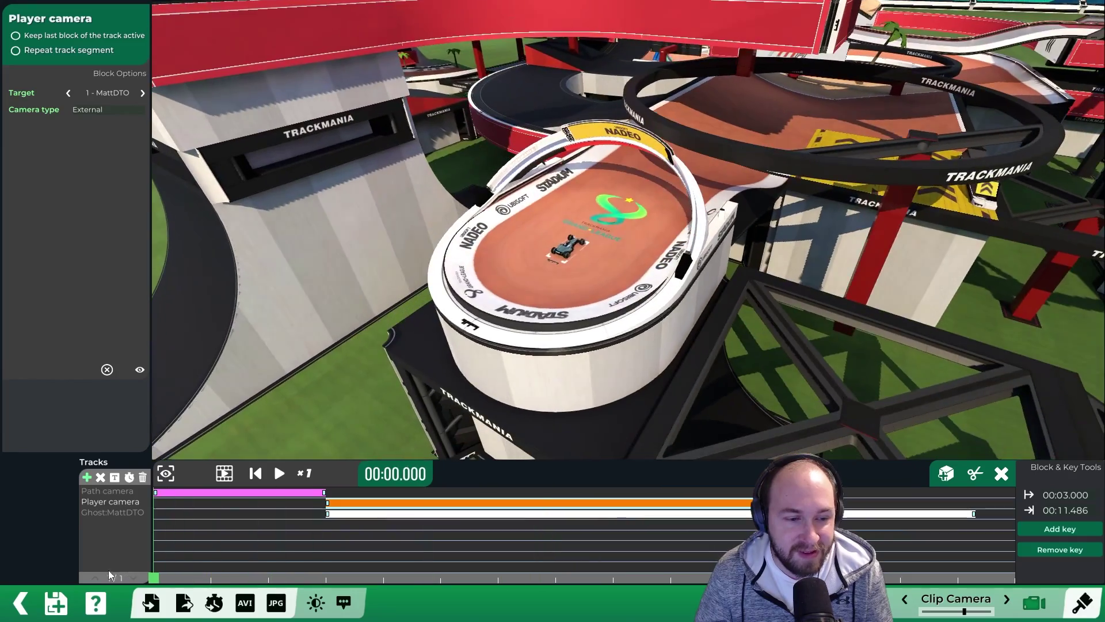
{"action": "left_click", "coordinate": [20, 599]}
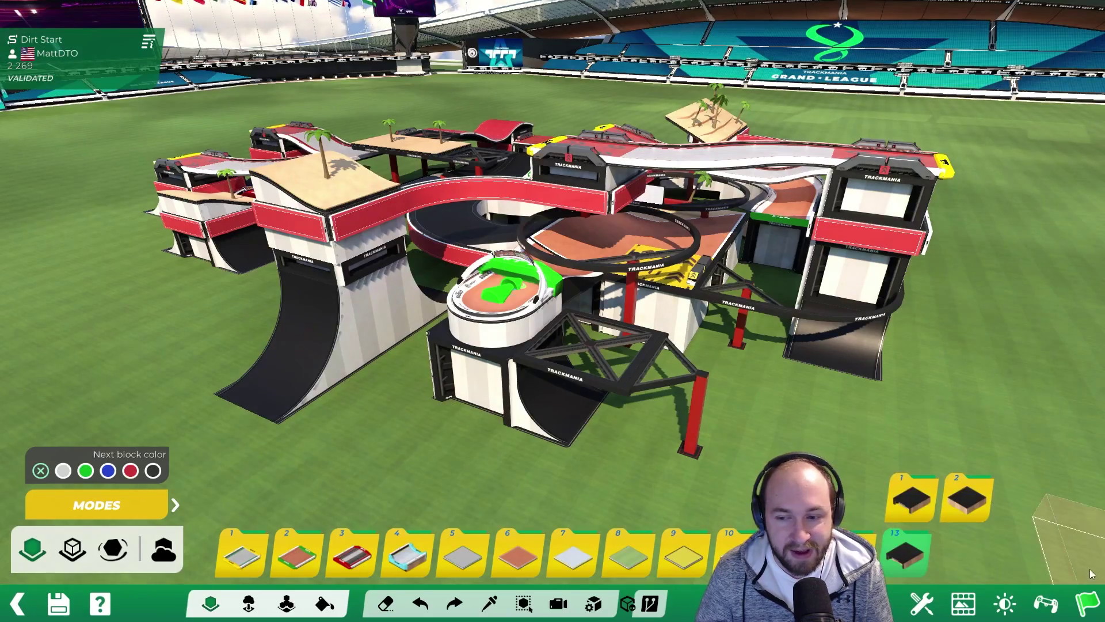
Launch the map in validation mode to watch the intro sequence with the ghost, and return to the editor.
{"action": "left_click", "coordinate": [1086, 600]}
{"action": "scroll", "coordinate": [1016, 389], "scroll_direction": "down", "scroll_amount": 5}
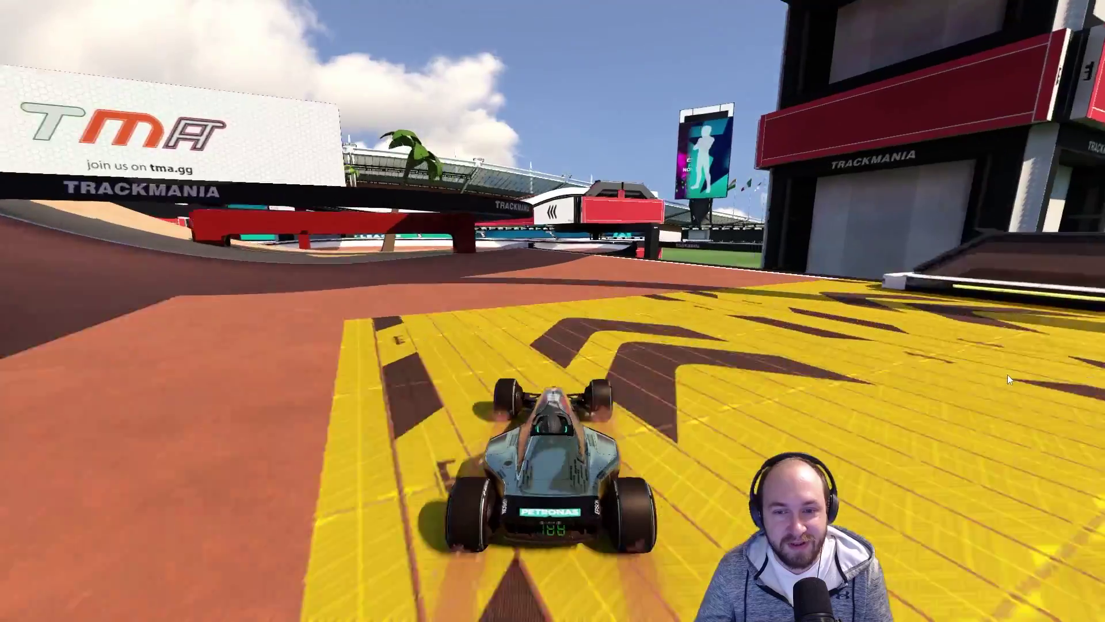
{"action": "key", "text": "Up"}
{"action": "key", "text": "Left"}
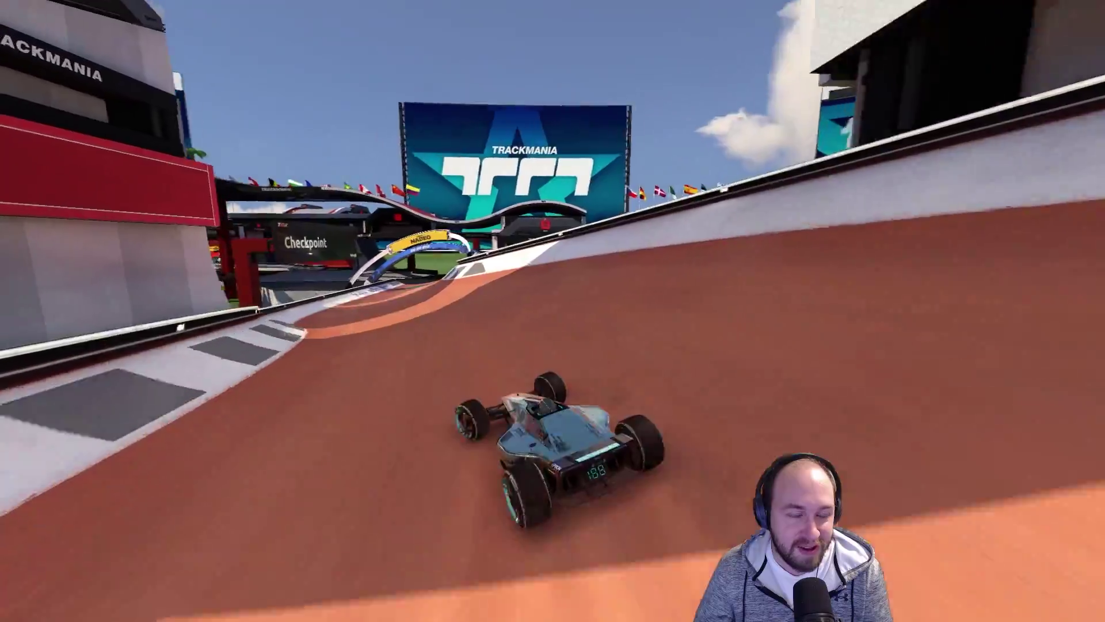
{"action": "key", "text": "Right"}
{"action": "key", "text": "Up"}
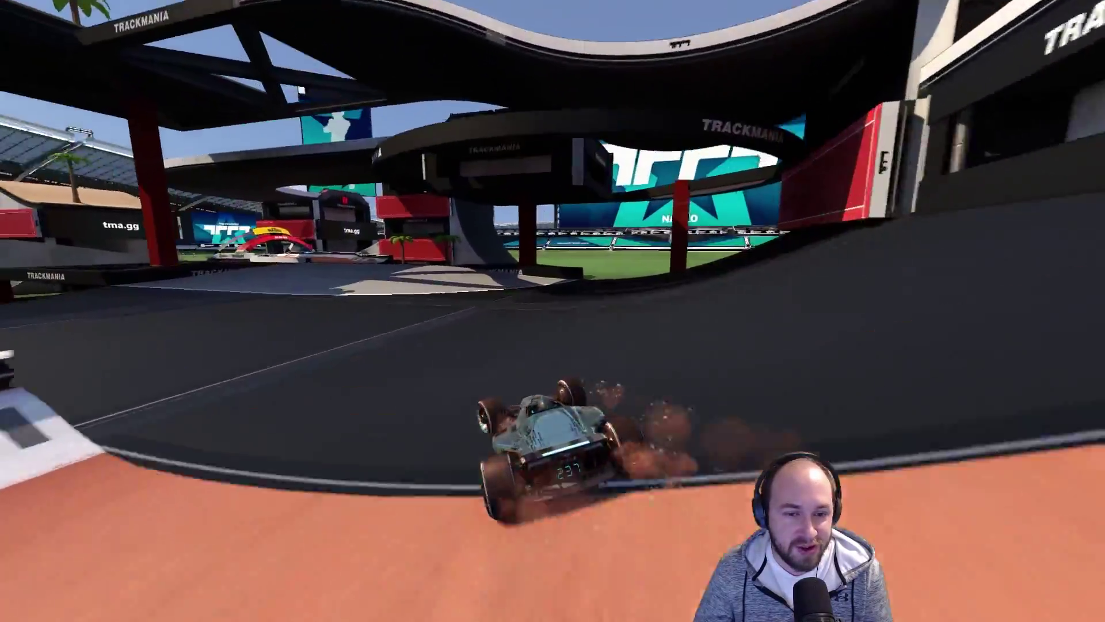
{"action": "key", "text": "Up"}
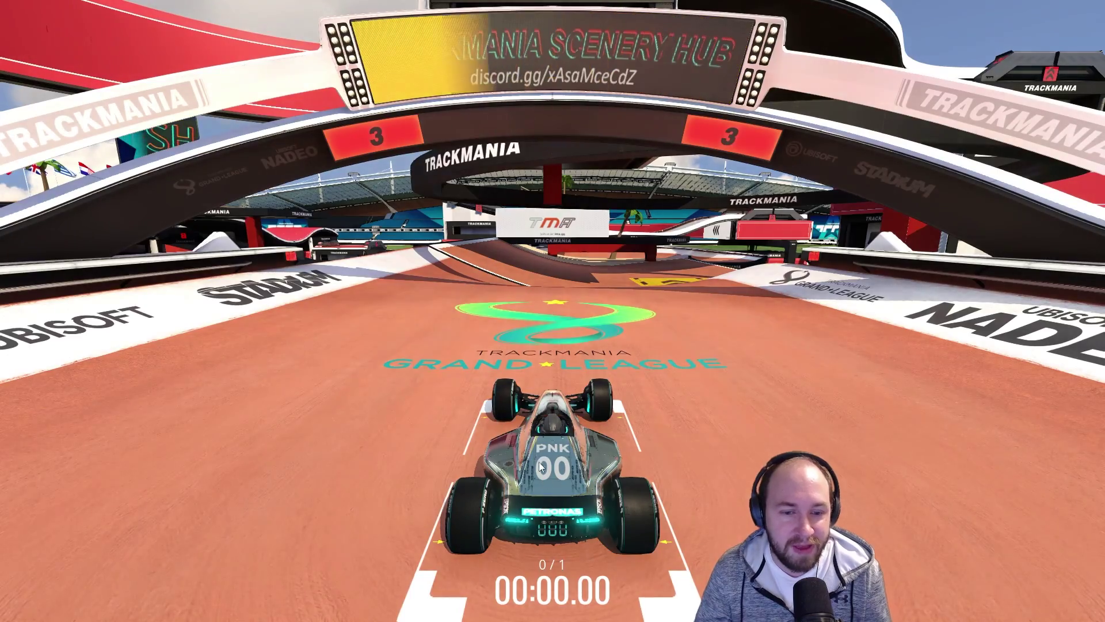
{"action": "key", "text": "Escape"}
{"action": "left_click", "coordinate": [503, 420]}
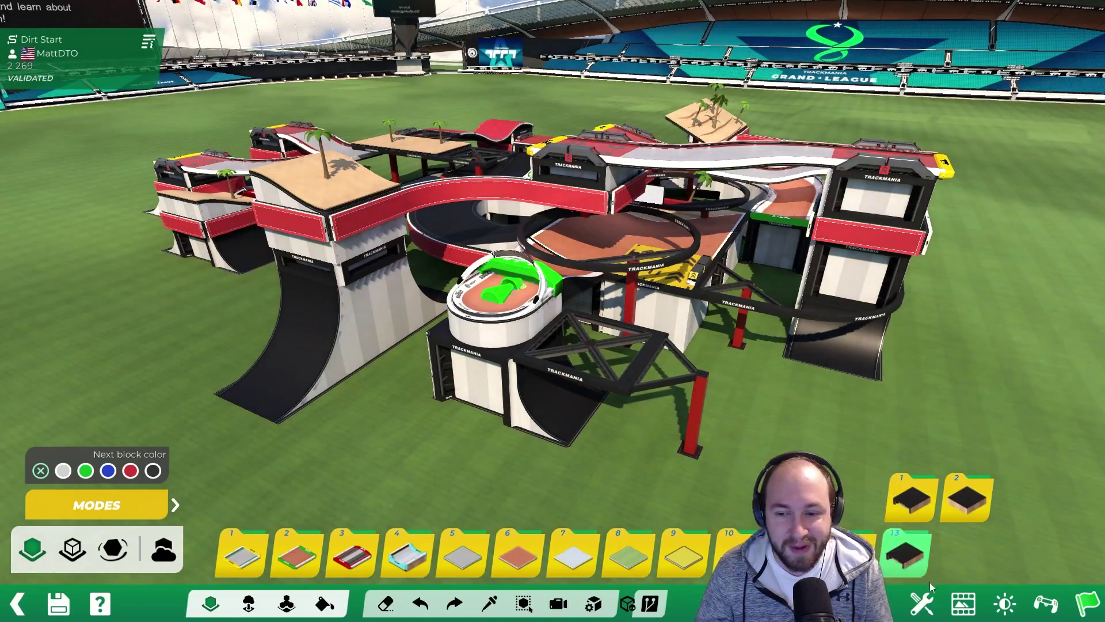
Reopen the map's intro sequence in the MediaTracker and delete the player camera track.
{"action": "left_click", "coordinate": [965, 601]}
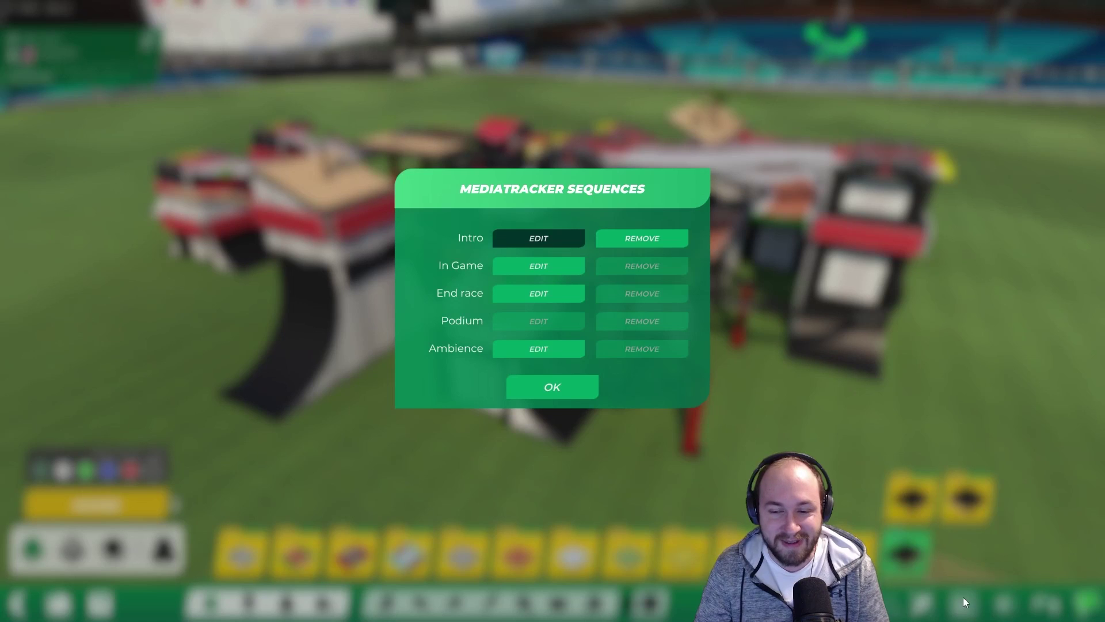
{"action": "left_click", "coordinate": [537, 236]}
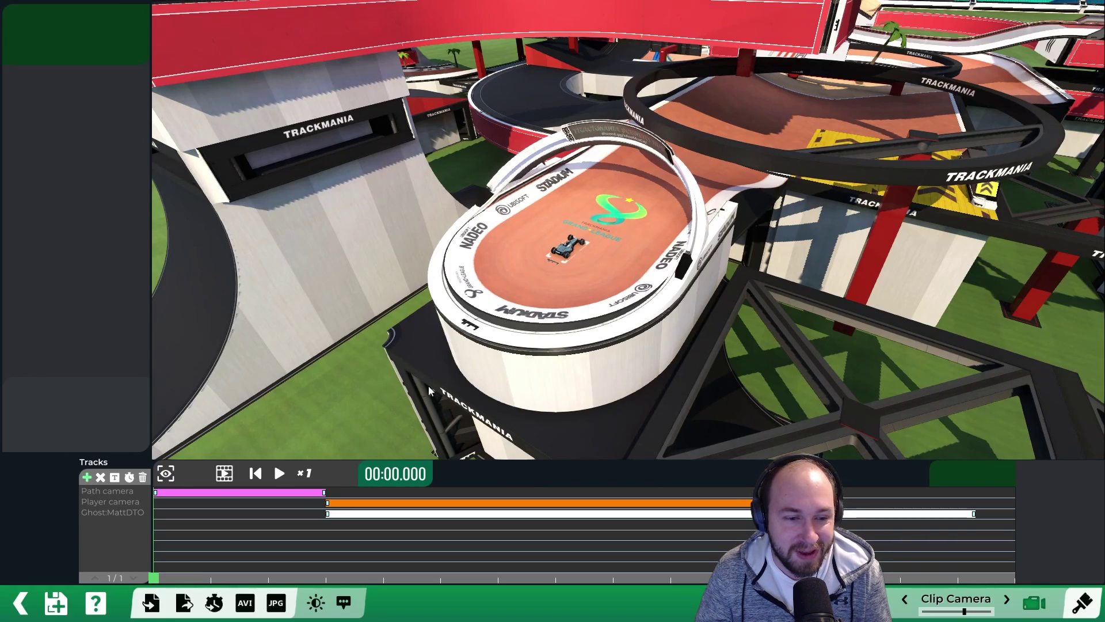
{"action": "left_click", "coordinate": [125, 504]}
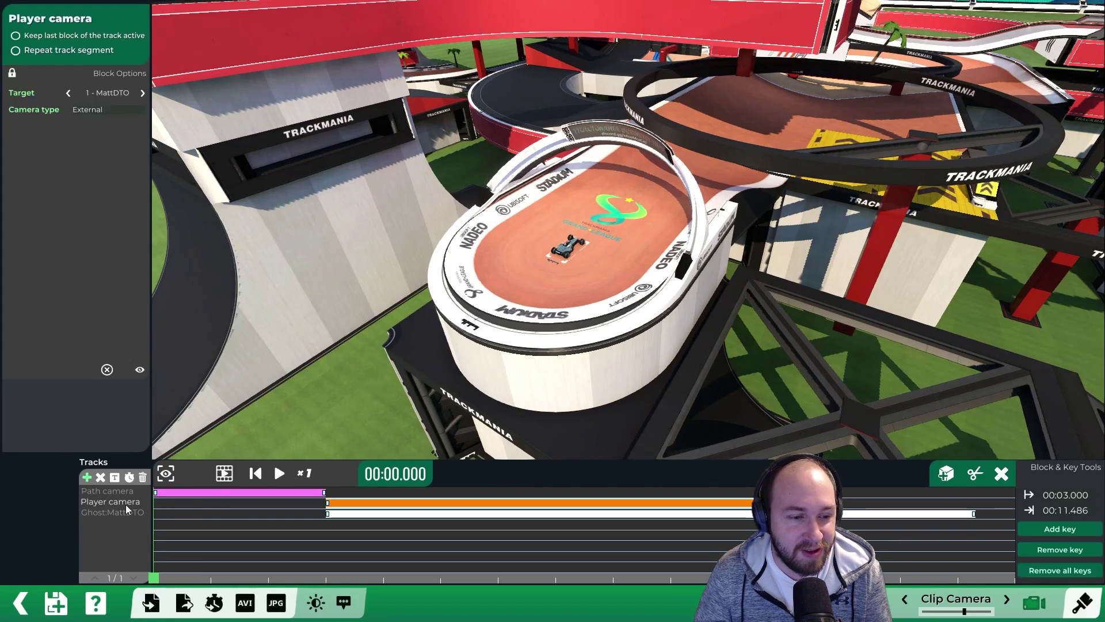
{"action": "left_click", "coordinate": [100, 476]}
{"action": "left_click", "coordinate": [579, 288]}
Add a custom camera track and set its block to run from 00:03.000 to 00:06.000.
{"action": "left_click", "coordinate": [87, 477]}
{"action": "left_click", "coordinate": [362, 110]}
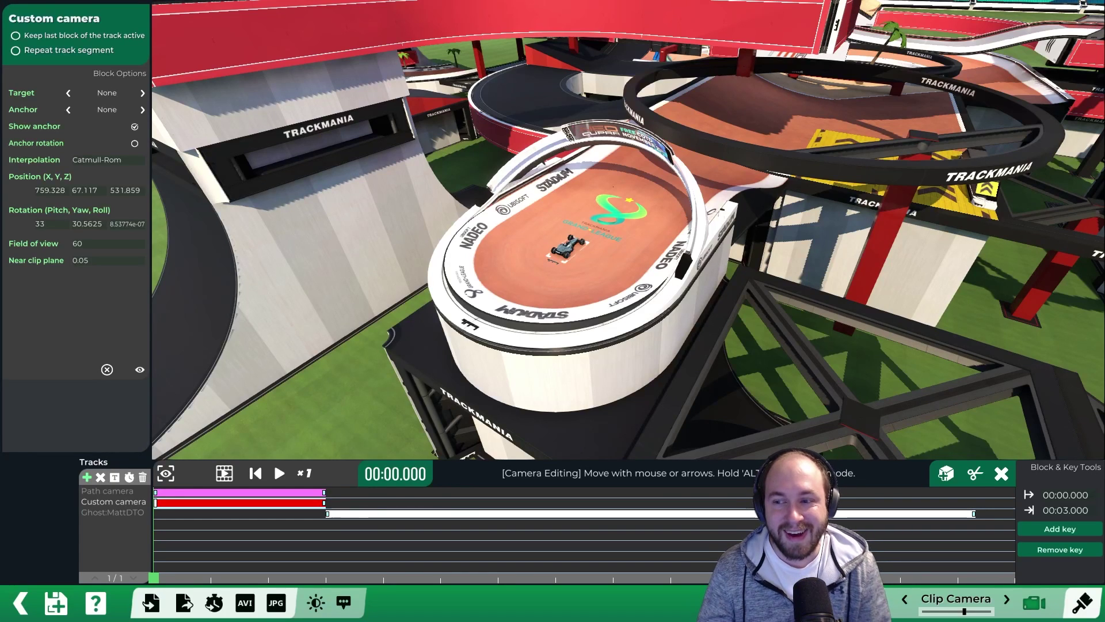
{"action": "left_click", "coordinate": [243, 503]}
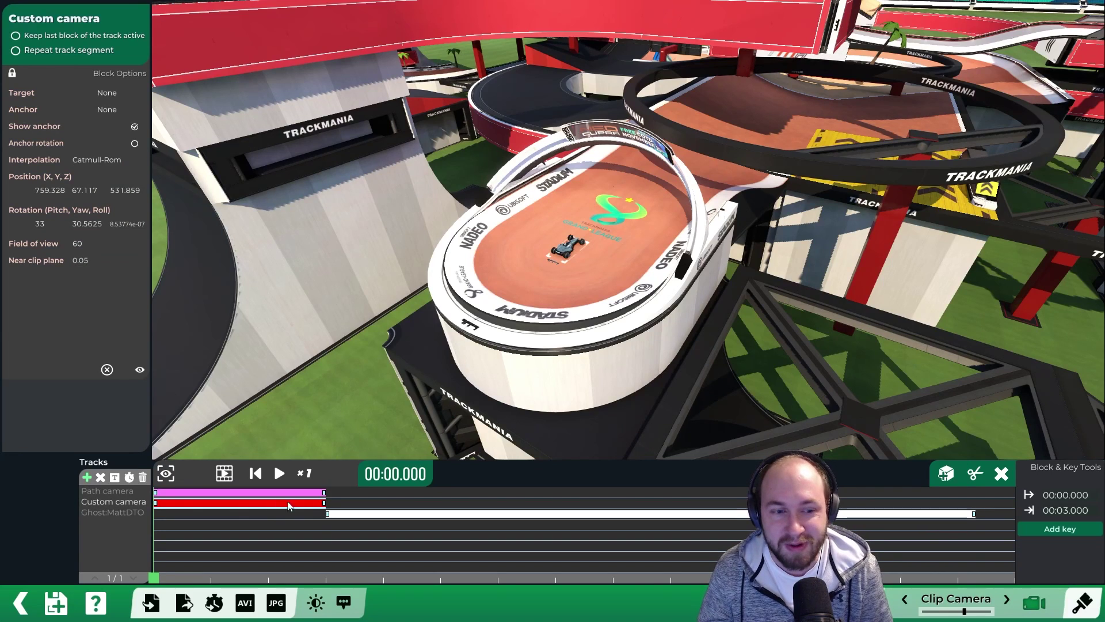
{"action": "left_click", "coordinate": [324, 503]}
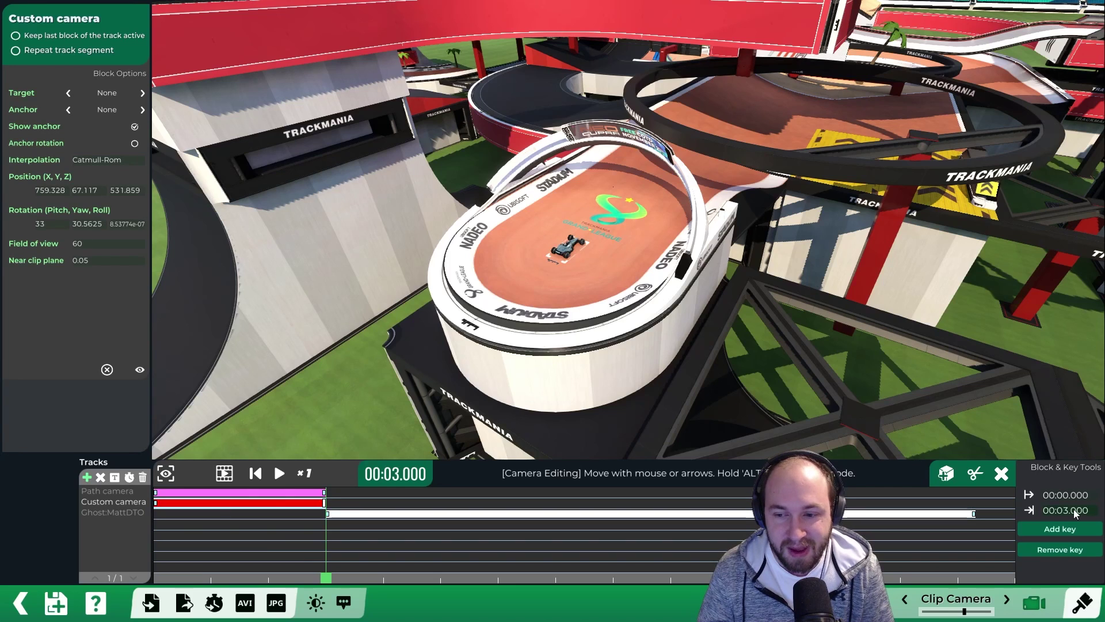
{"action": "key", "text": "BackSpace"}
{"action": "type", "text": "6"}
{"action": "key", "text": "Return"}
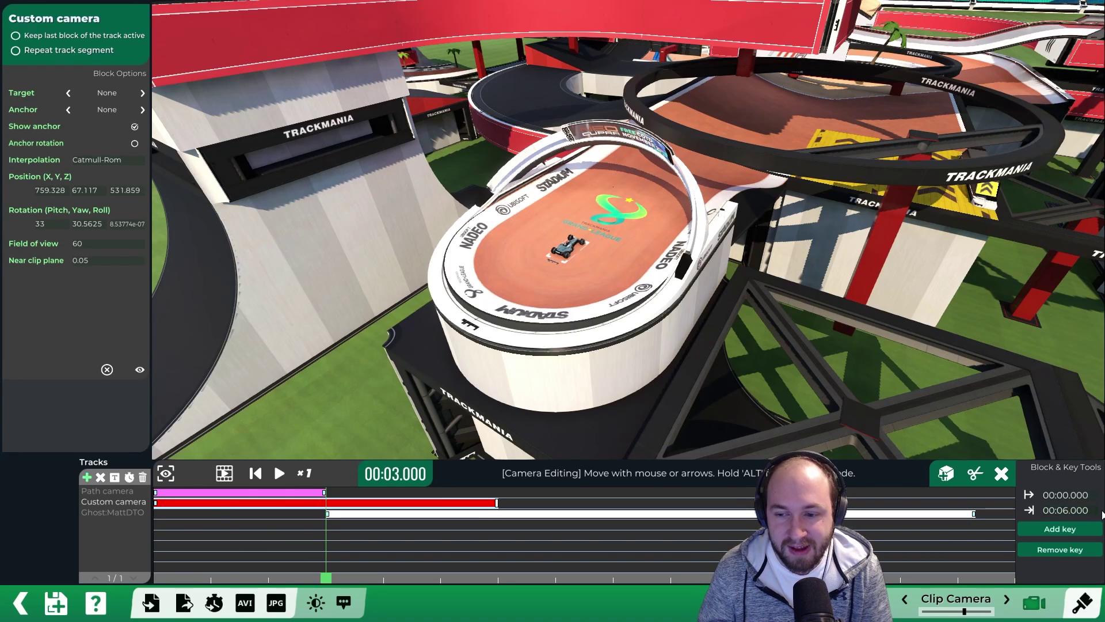
{"action": "scroll", "coordinate": [1069, 494], "scroll_direction": "up", "scroll_amount": 3}
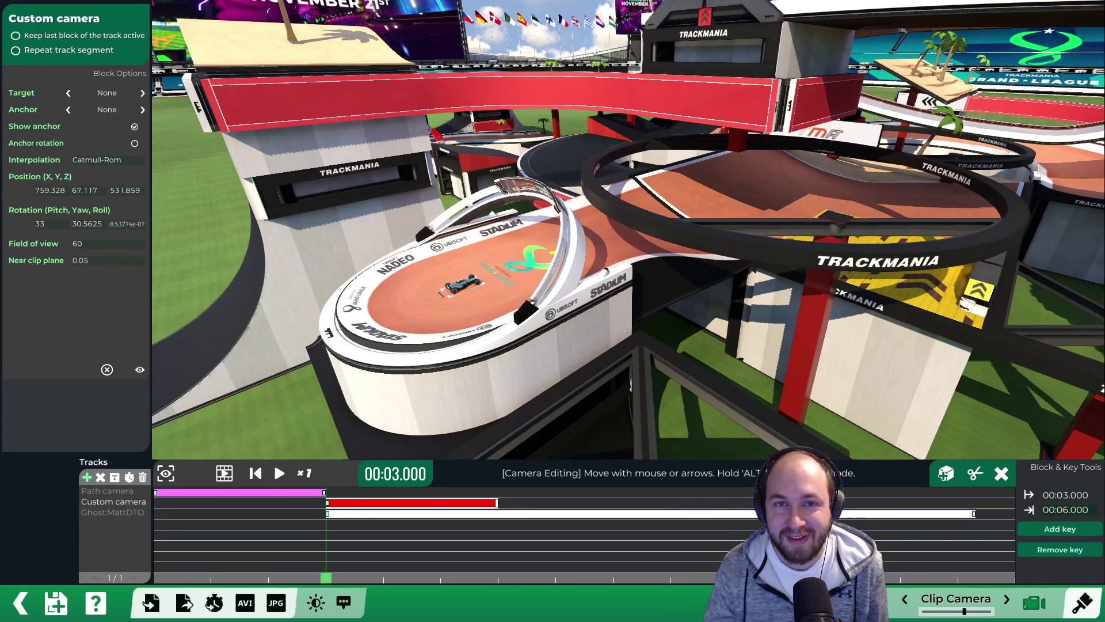
Target the custom camera at the imported ghost and move the 00:03.000 viewpoint around the car on the start platform.
{"action": "left_click", "coordinate": [143, 93]}
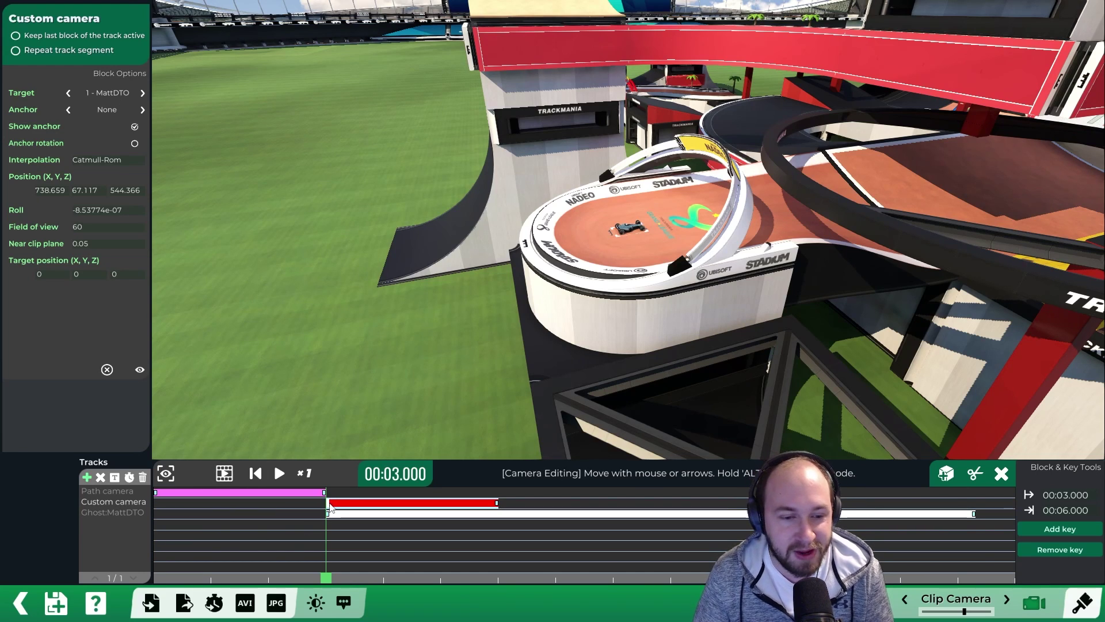
{"action": "right_click_drag", "start_coordinate": [469, 248], "coordinate": [323, 290]}
{"action": "scroll", "coordinate": [667, 266], "scroll_direction": "down", "scroll_amount": 5}
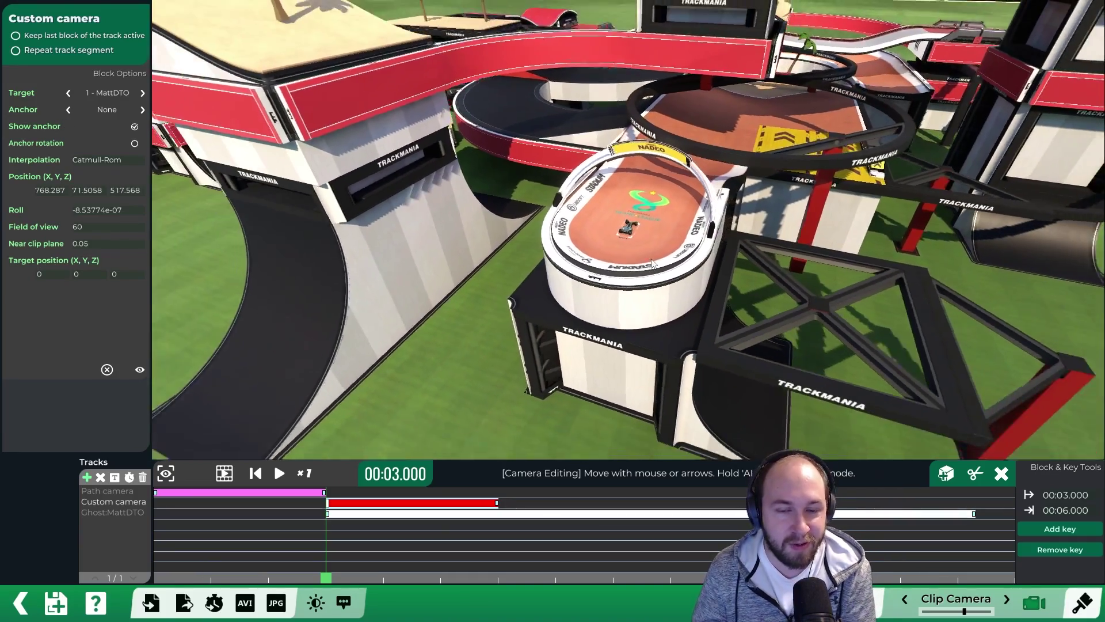
{"action": "left_click_drag", "start_coordinate": [634, 253], "coordinate": [589, 264]}
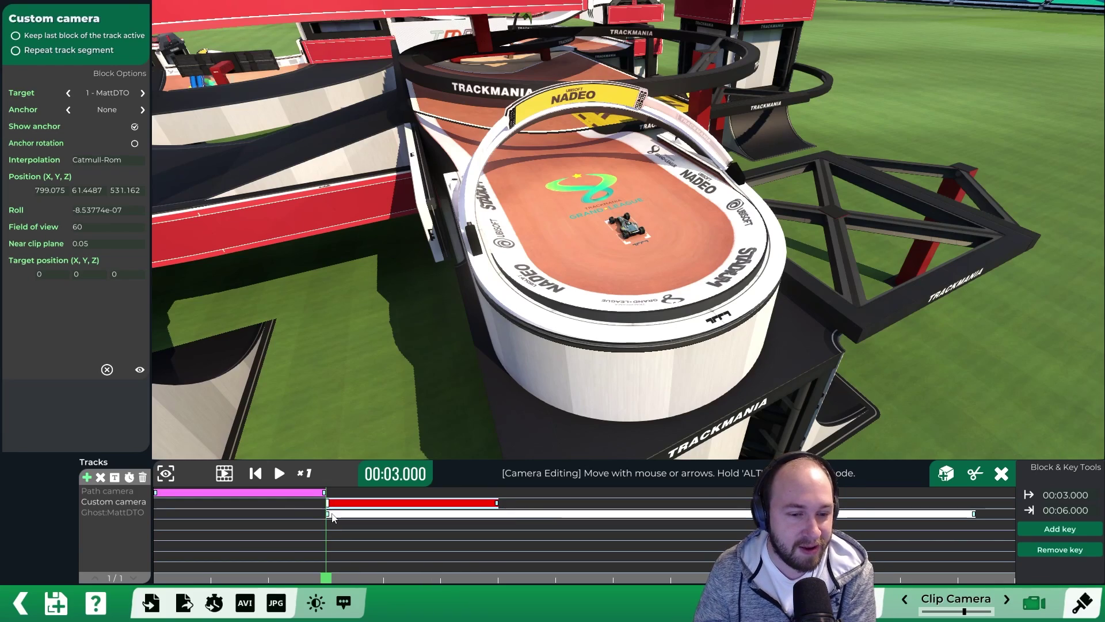
Extend the ghost block's start back to 00:00.000 and return it to 00:03.000.
{"action": "left_click_drag", "start_coordinate": [326, 514], "coordinate": [140, 515]}
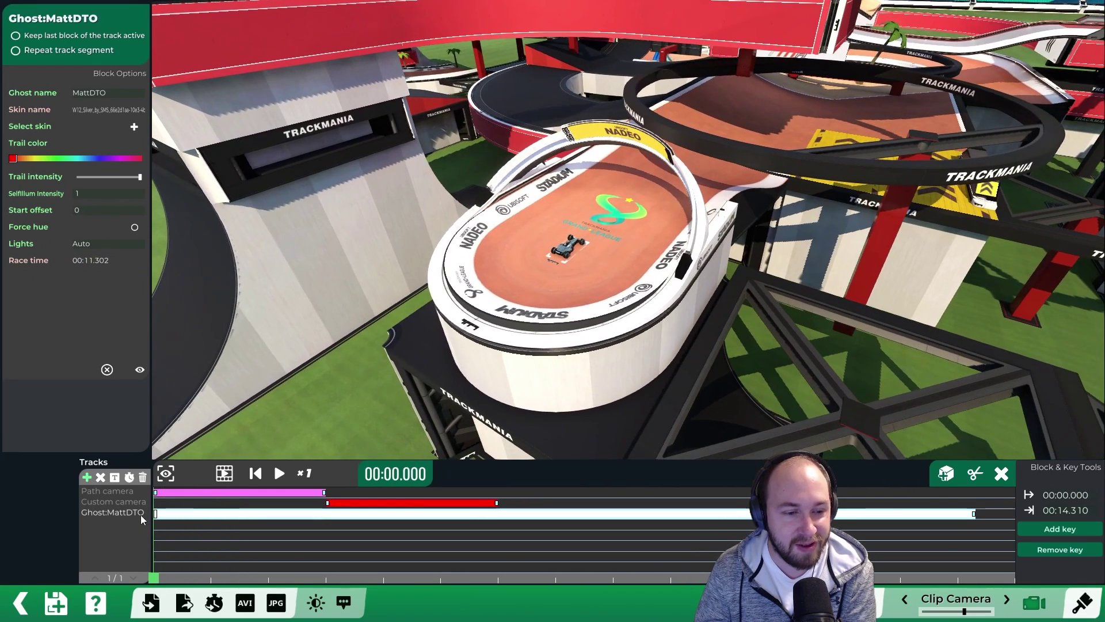
{"action": "left_click_drag", "start_coordinate": [210, 518], "coordinate": [330, 509]}
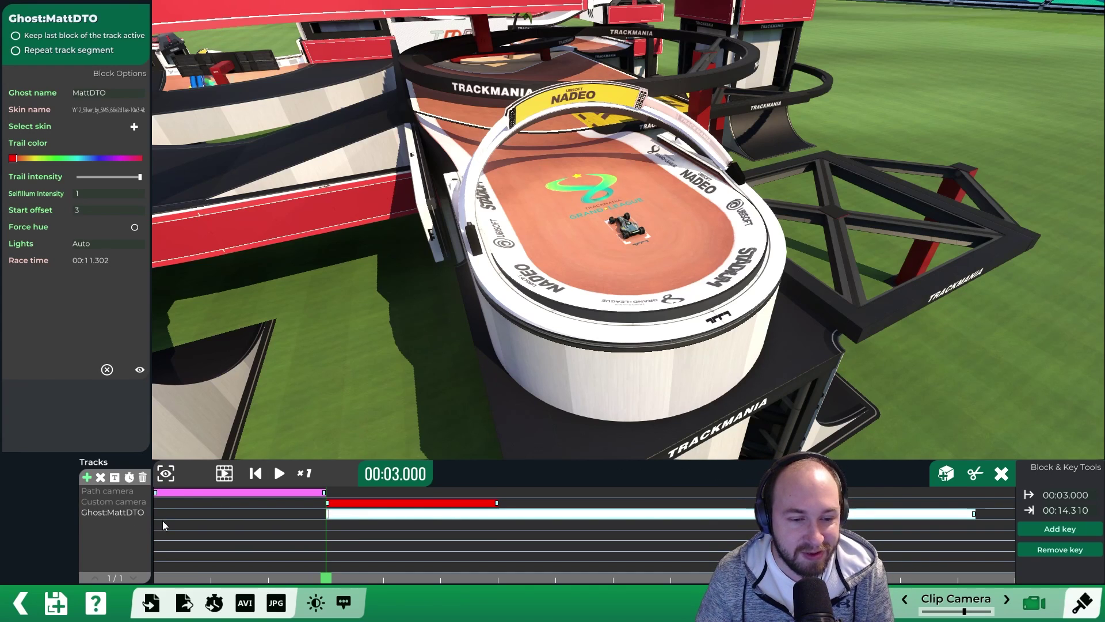
Reposition the custom camera's 00:03.000 key low beside the dirt track, with a field of view of 80.
{"action": "left_click", "coordinate": [334, 503]}
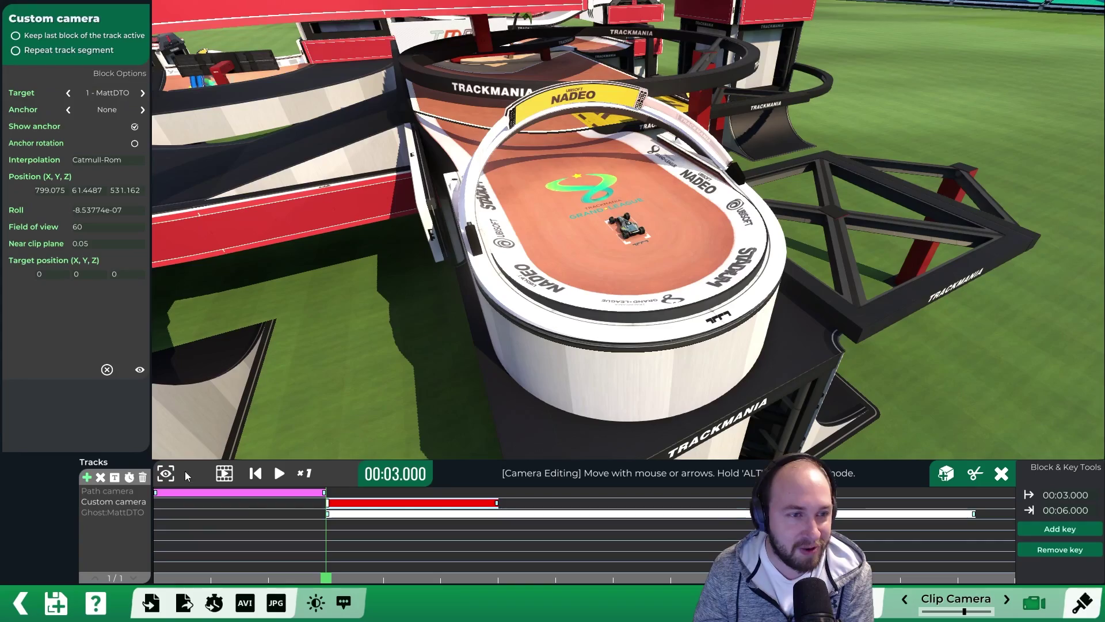
{"action": "right_click_drag", "start_coordinate": [613, 246], "coordinate": [582, 372]}
{"action": "right_click_drag", "start_coordinate": [431, 281], "coordinate": [516, 312]}
{"action": "scroll", "coordinate": [516, 312], "scroll_direction": "down", "scroll_amount": 2}
{"action": "left_click_drag", "start_coordinate": [444, 302], "coordinate": [559, 326]}
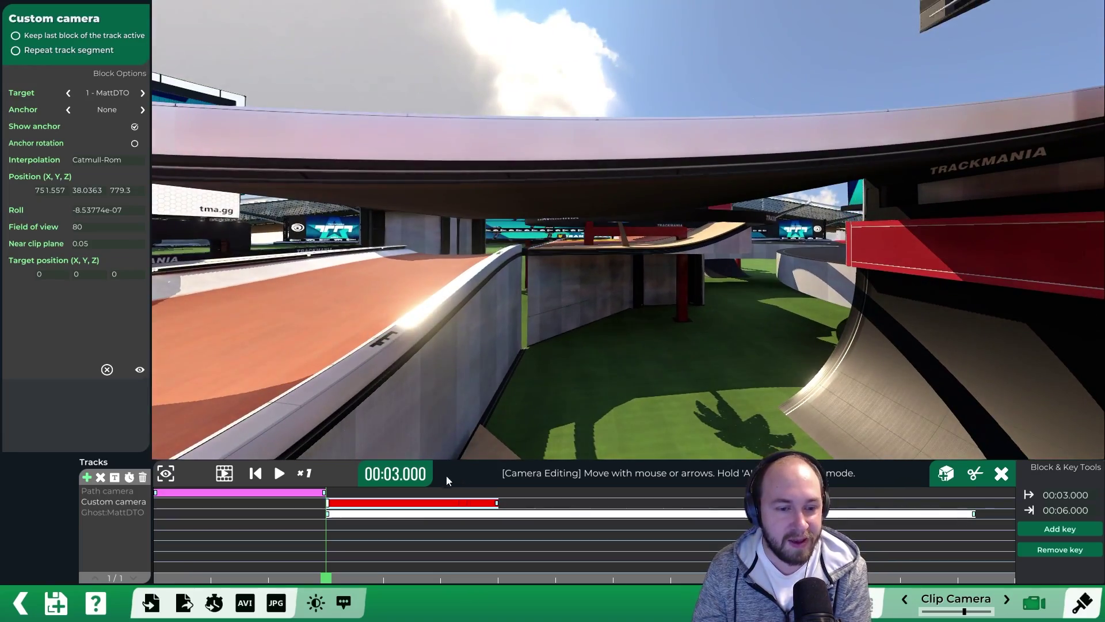
Position the custom camera's 00:06.000 key above the dirt track wall with a field of view of 80, and leave the MediaTracker.
{"action": "left_click", "coordinate": [497, 503]}
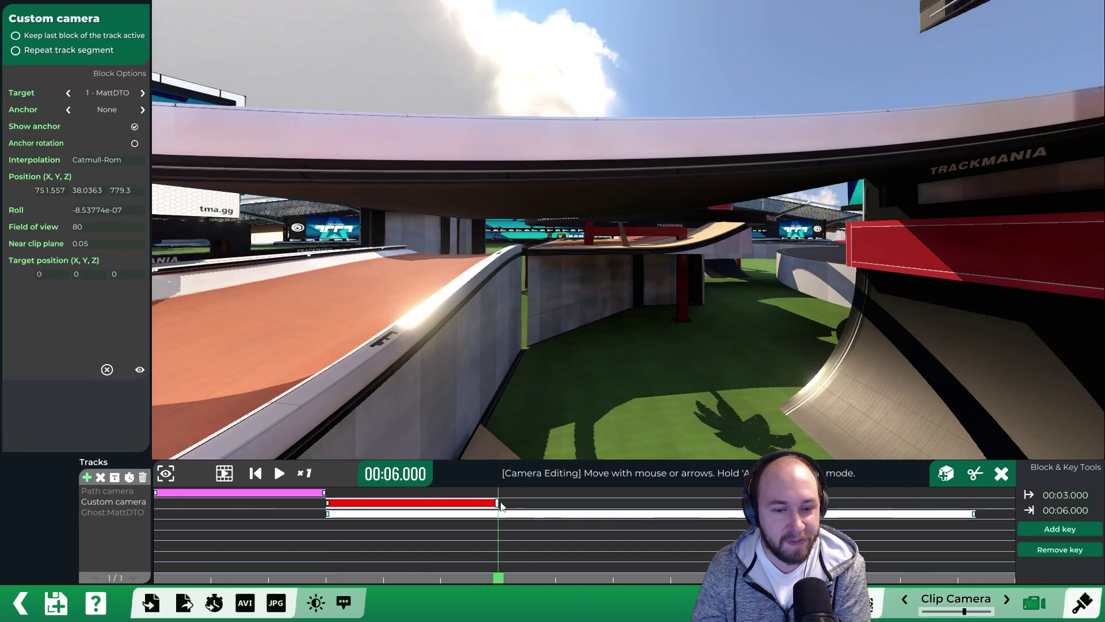
{"action": "scroll", "coordinate": [556, 364], "scroll_direction": "down", "scroll_amount": 2}
{"action": "mouse_move", "coordinate": [540, 367]}
{"action": "left_mouse_down"}
{"action": "mouse_move", "coordinate": [516, 350]}
{"action": "mouse_move", "coordinate": [527, 367]}
{"action": "left_mouse_up"}
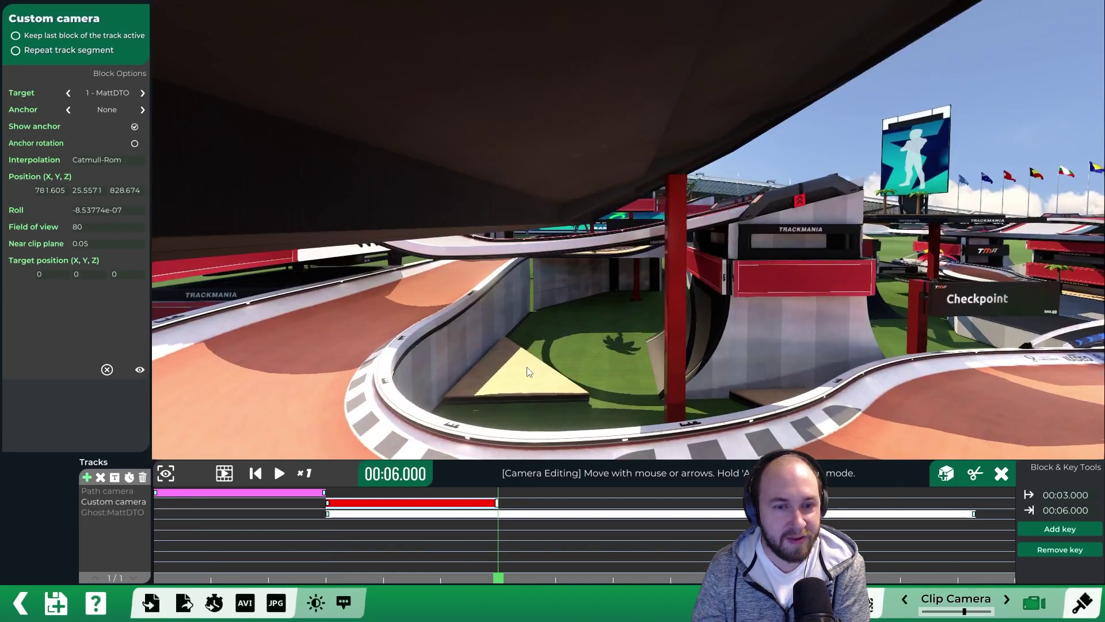
{"action": "scroll", "coordinate": [528, 363], "scroll_direction": "down", "scroll_amount": 1}
{"action": "mouse_move", "coordinate": [529, 364]}
{"action": "right_mouse_down"}
{"action": "mouse_move", "coordinate": [489, 372]}
{"action": "mouse_move", "coordinate": [527, 365]}
{"action": "right_mouse_up"}
{"action": "scroll", "coordinate": [488, 372], "scroll_direction": "up", "scroll_amount": 3}
{"action": "left_click_drag", "start_coordinate": [529, 371], "coordinate": [539, 371]}
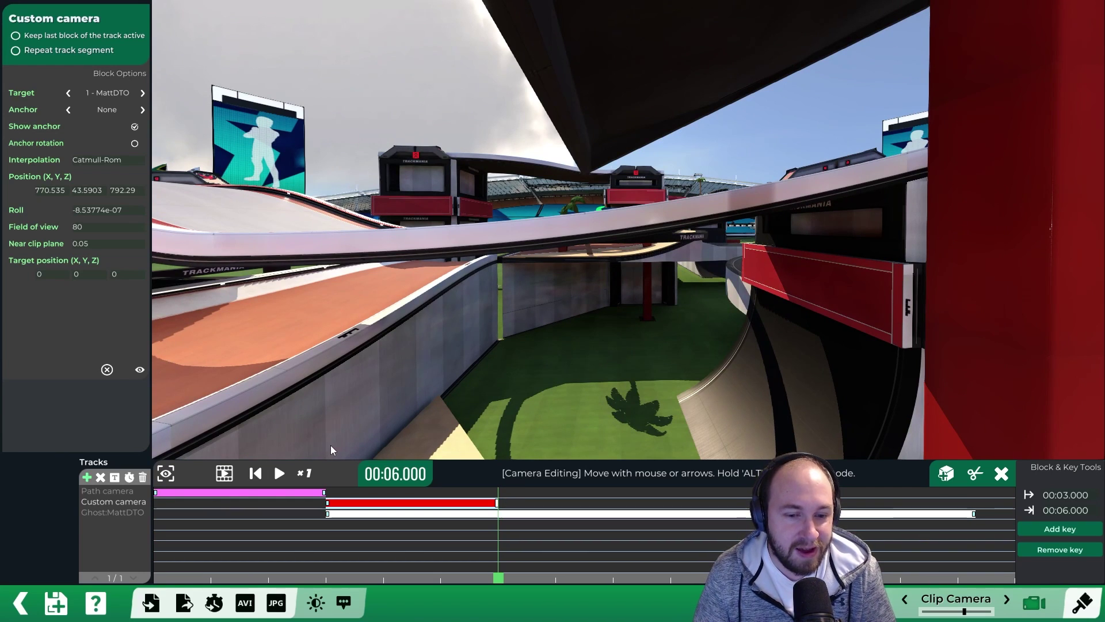
{"action": "left_click", "coordinate": [23, 599]}
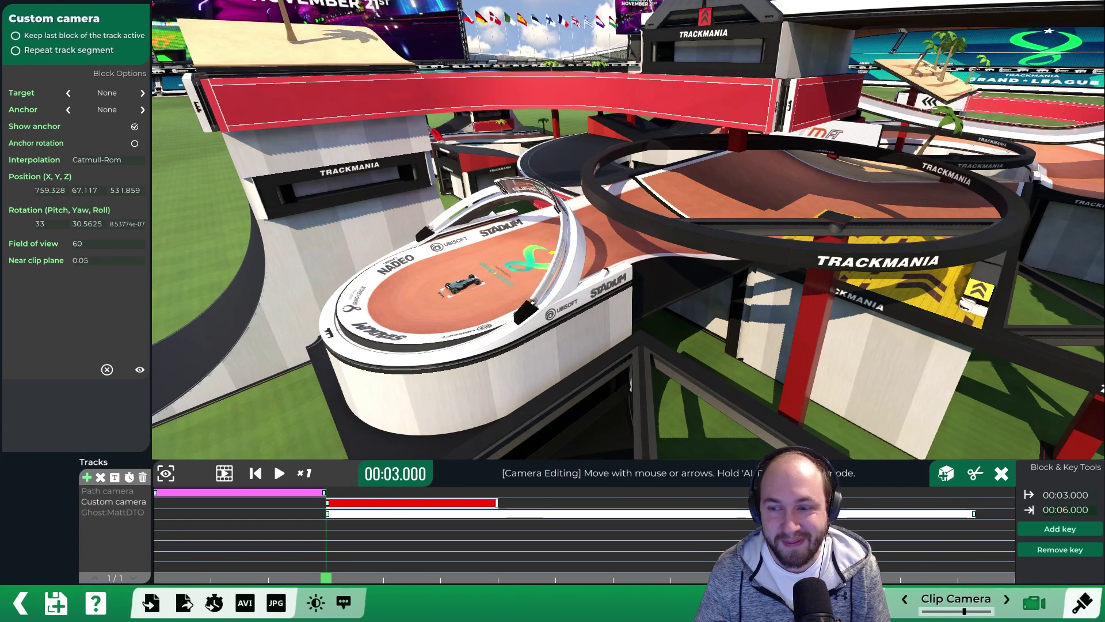
Add a second custom camera track and set its block to run from 00:06.000 to 00:09.000.
{"action": "left_click", "coordinate": [87, 477]}
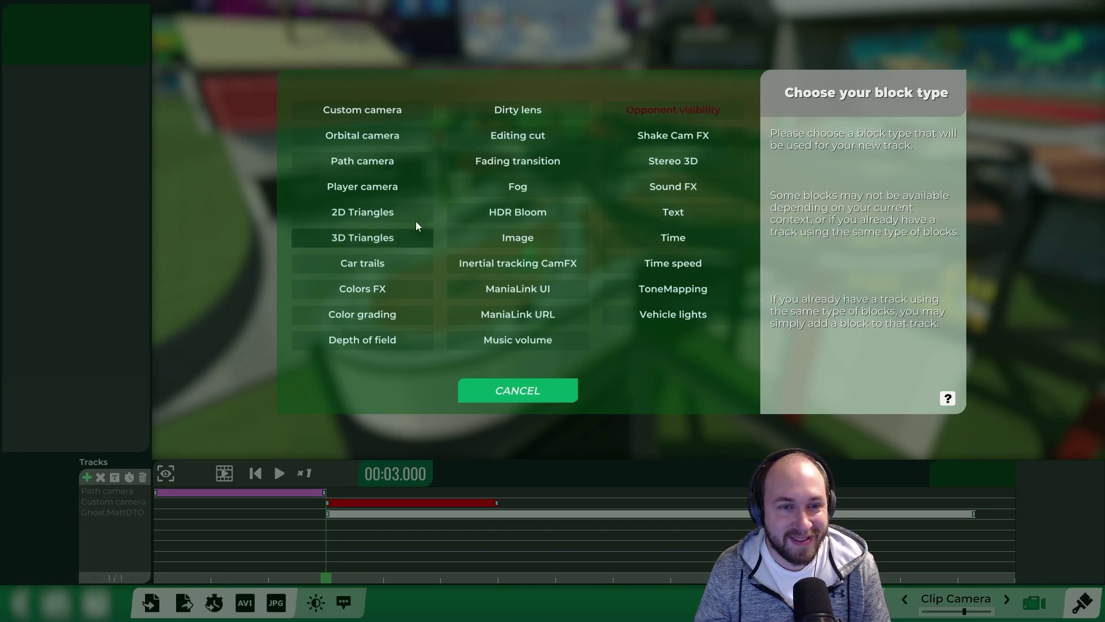
{"action": "left_click", "coordinate": [384, 113]}
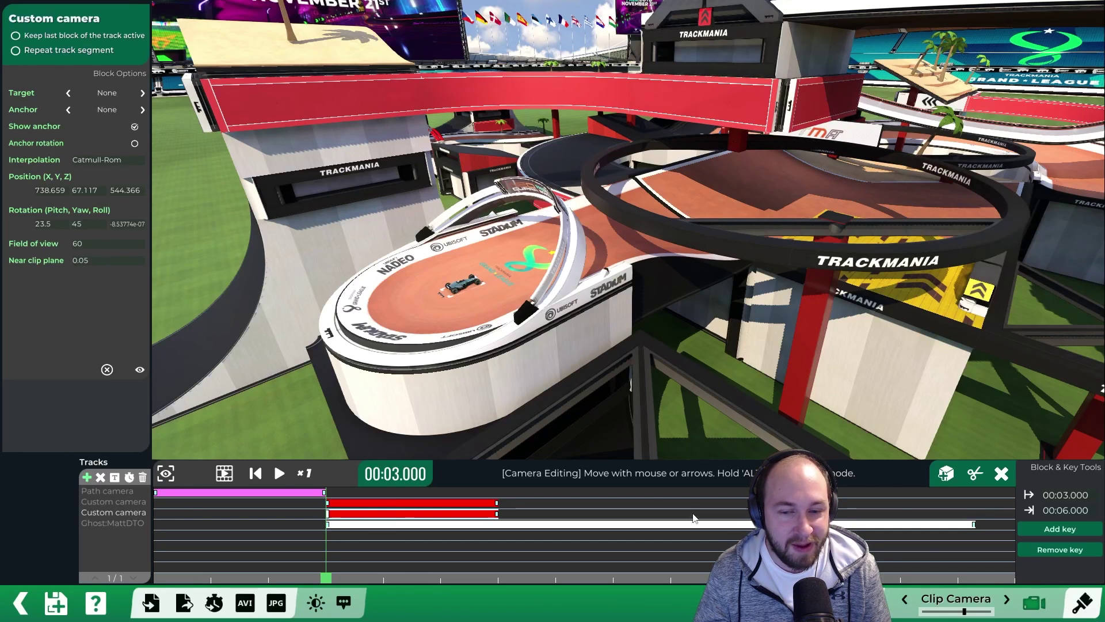
{"action": "key", "text": "BackSpace"}
{"action": "type", "text": "7"}
{"action": "key", "text": "BackSpace"}
{"action": "type", "text": "9"}
{"action": "key", "text": "Return"}
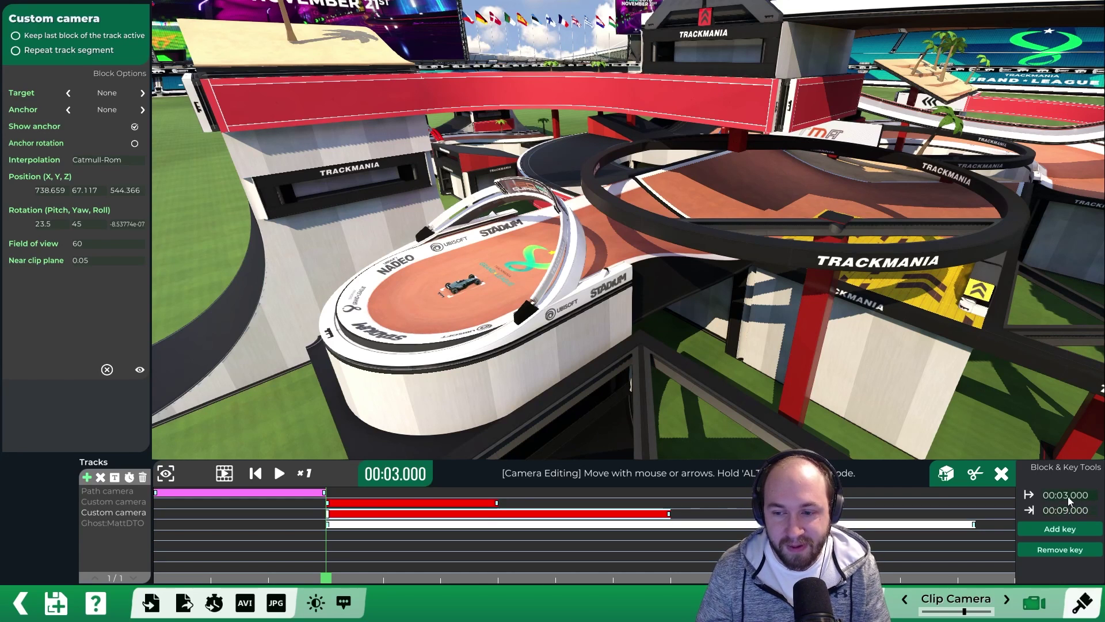
{"action": "scroll", "coordinate": [1068, 496], "scroll_direction": "up", "scroll_amount": 3}
Set both target and anchor of the second custom camera's 00:06.000 key to the imported ghost, and enable anchor rotation.
{"action": "left_click", "coordinate": [500, 516]}
{"action": "left_click", "coordinate": [143, 94]}
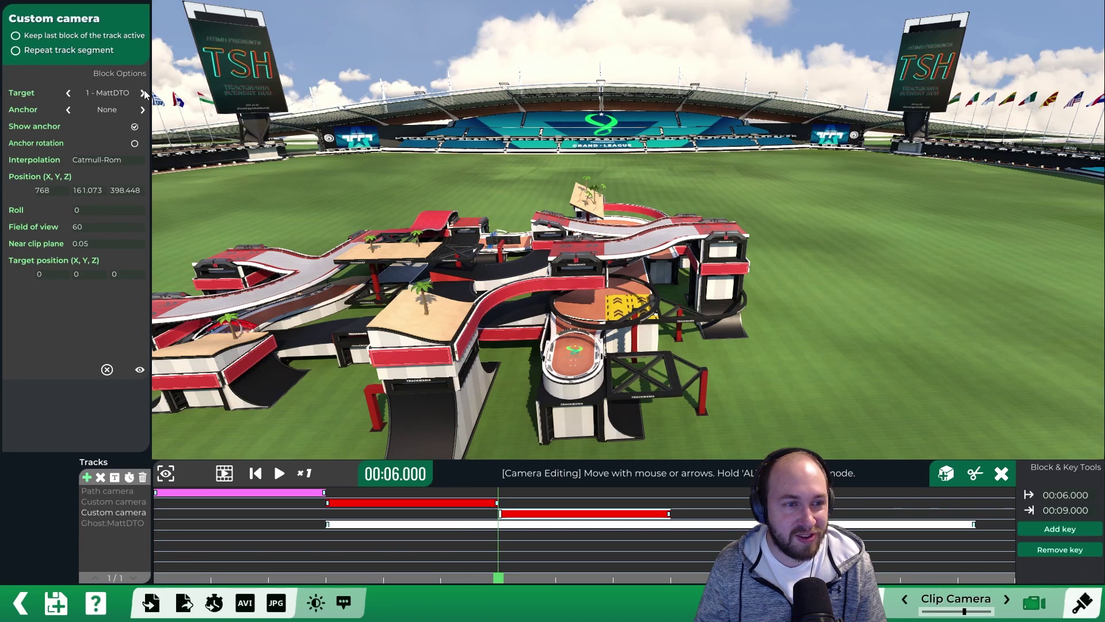
{"action": "left_click", "coordinate": [142, 110]}
{"action": "left_click", "coordinate": [142, 110]}
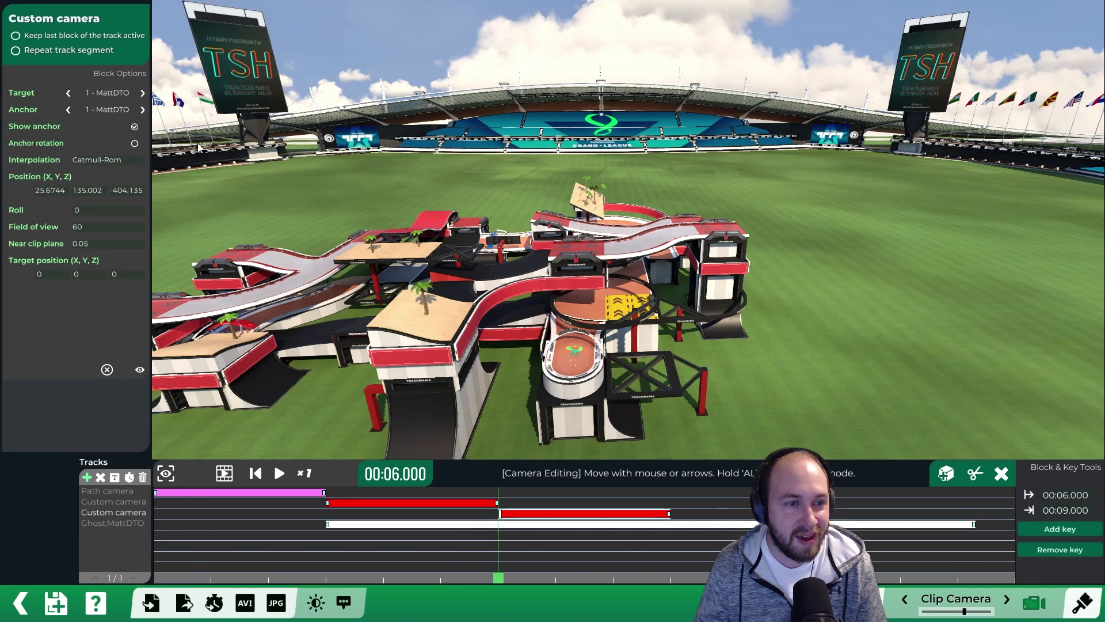
{"action": "left_click", "coordinate": [134, 144]}
Frame the ghost car close up from above at the 00:06.000 key, using a field of view of 10.
{"action": "right_click_drag", "start_coordinate": [565, 294], "coordinate": [368, 208]}
{"action": "scroll", "coordinate": [478, 245], "scroll_direction": "up", "scroll_amount": 5}
{"action": "right_click_drag", "start_coordinate": [478, 245], "coordinate": [345, 300]}
{"action": "scroll", "coordinate": [661, 289], "scroll_direction": "up", "scroll_amount": 2}
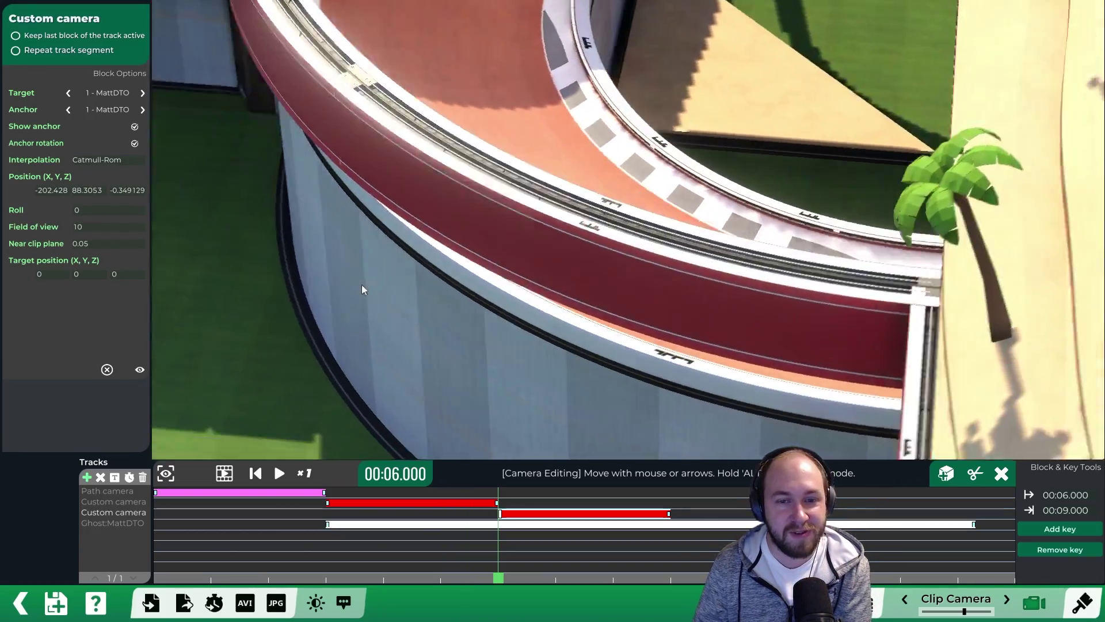
{"action": "left_click_drag", "start_coordinate": [664, 294], "coordinate": [478, 194]}
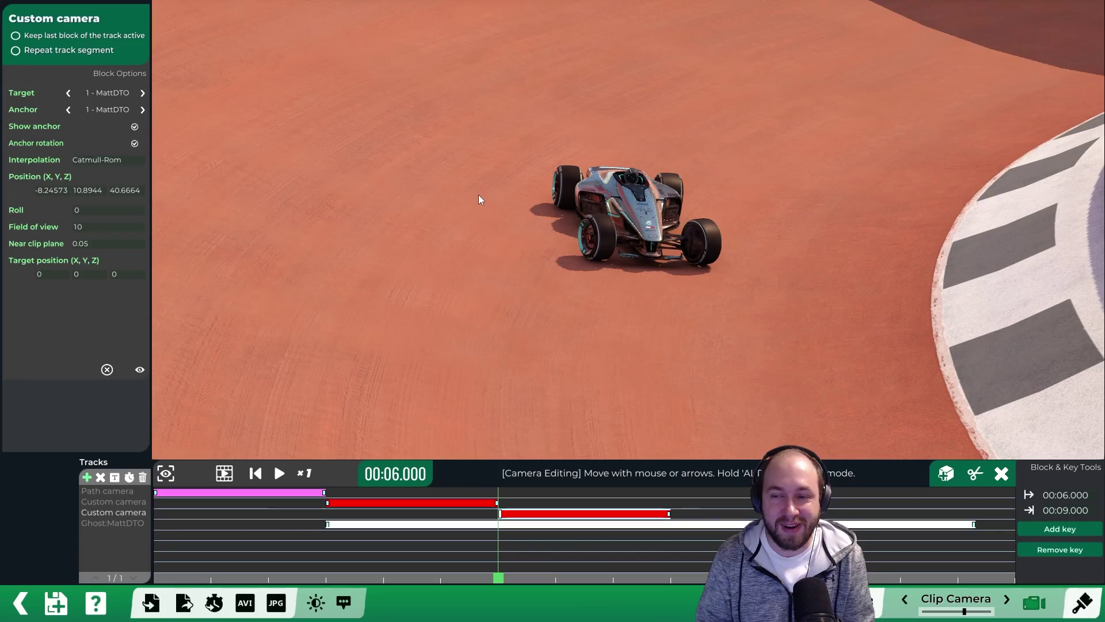
{"action": "left_click_drag", "start_coordinate": [662, 210], "coordinate": [709, 232]}
{"action": "scroll", "coordinate": [738, 233], "scroll_direction": "up", "scroll_amount": 5}
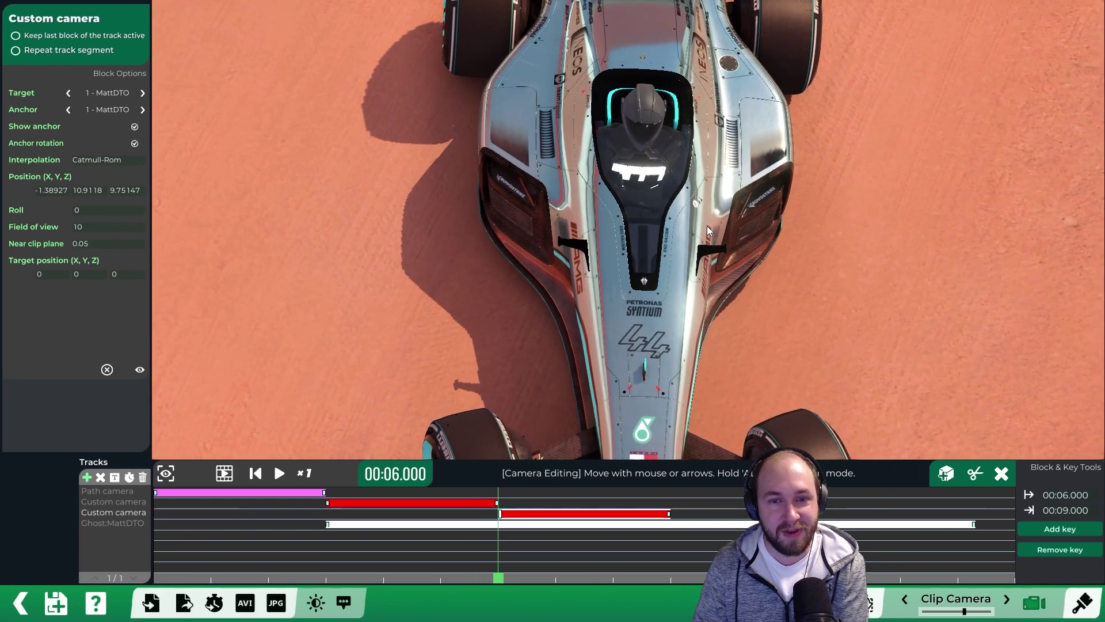
Target and anchor the 00:09.000 key to the ghost with anchor rotation, and frame the car's front with a field of view of 10.
{"action": "left_click", "coordinate": [669, 518]}
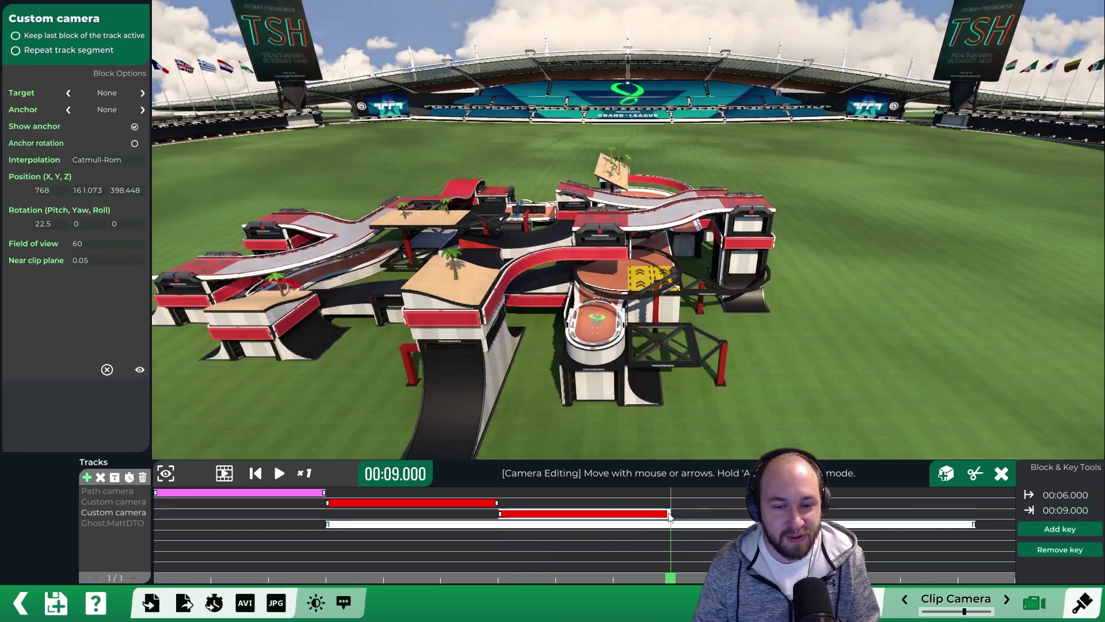
{"action": "left_click_drag", "start_coordinate": [595, 343], "coordinate": [578, 148]}
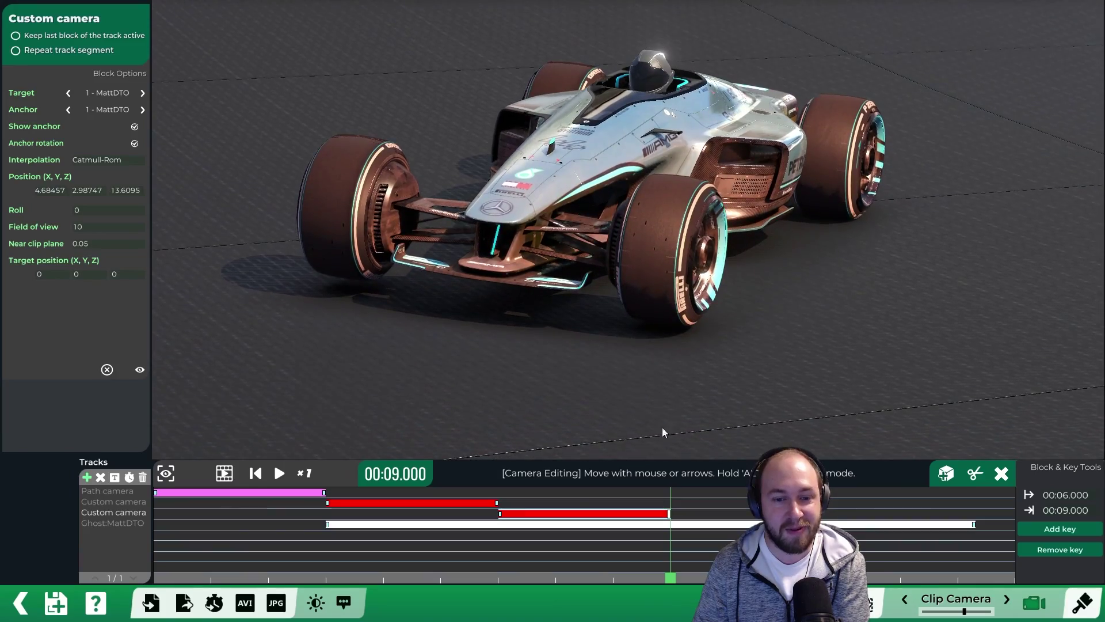
{"action": "left_click_drag", "start_coordinate": [670, 575], "coordinate": [561, 573]}
Reposition the second custom camera's 00:06.000 key to an elevated view of the car's side, and scrub towards 00:09.000 to preview the movement.
{"action": "left_click", "coordinate": [503, 513]}
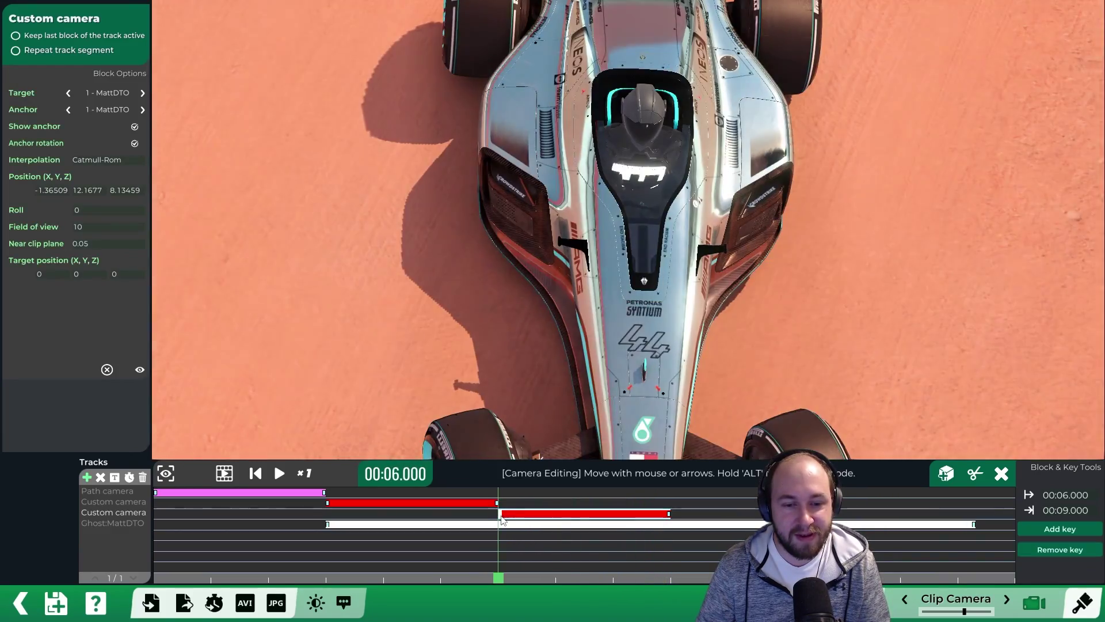
{"action": "left_click_drag", "start_coordinate": [489, 426], "coordinate": [622, 383]}
{"action": "left_click_drag", "start_coordinate": [507, 571], "coordinate": [672, 555]}
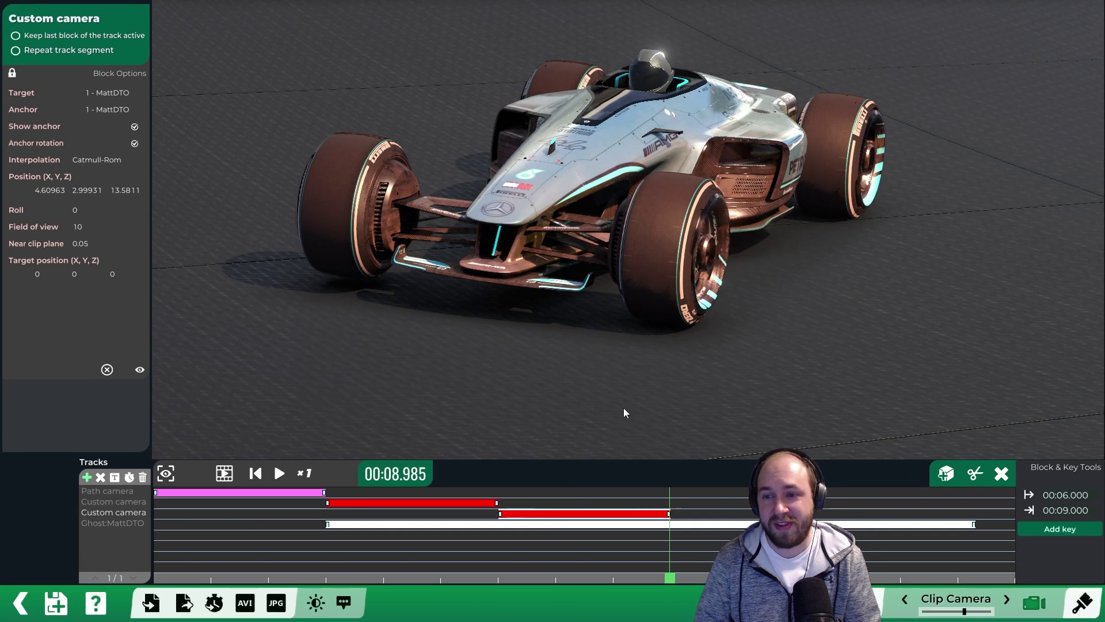
Copy the second custom camera's 00:06.000 key settings onto its 00:09.000 key.
{"action": "left_click", "coordinate": [506, 519]}
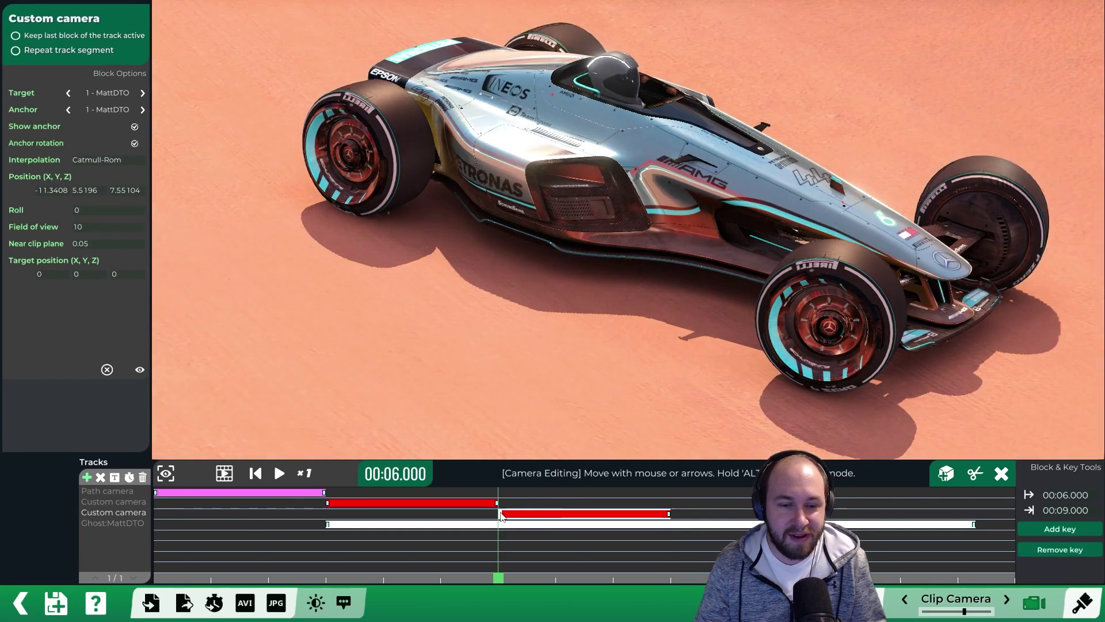
{"action": "left_click", "coordinate": [669, 514]}
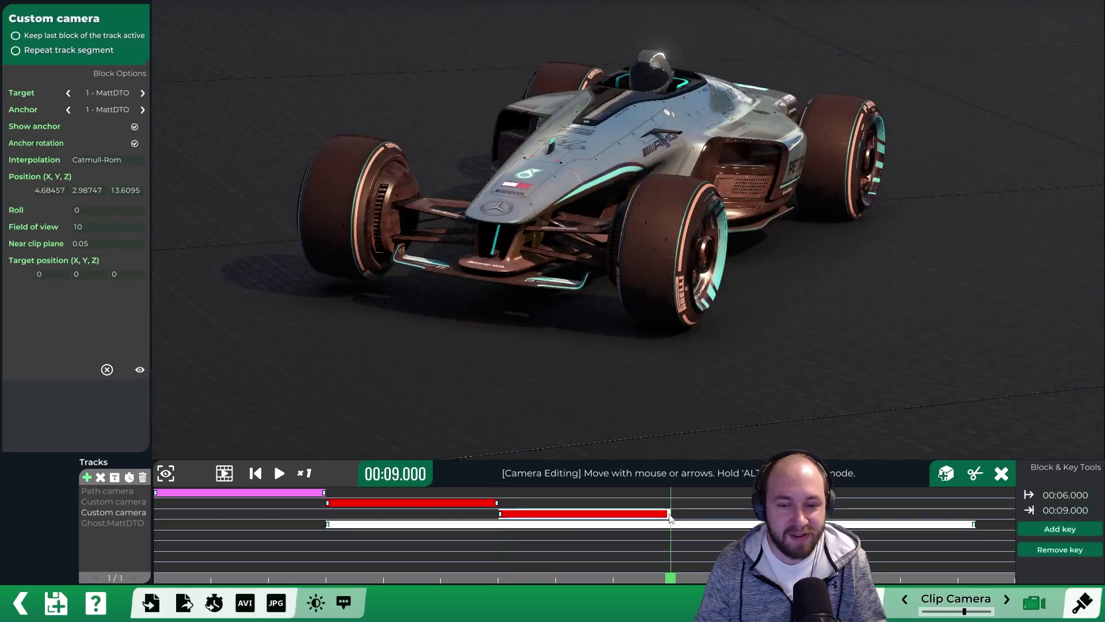
{"action": "key", "text": "ctrl+v"}
Play the intro from before the second custom camera's block to check the anchored shot.
{"action": "left_click_drag", "start_coordinate": [670, 573], "coordinate": [444, 546]}
{"action": "left_click", "coordinate": [279, 473]}
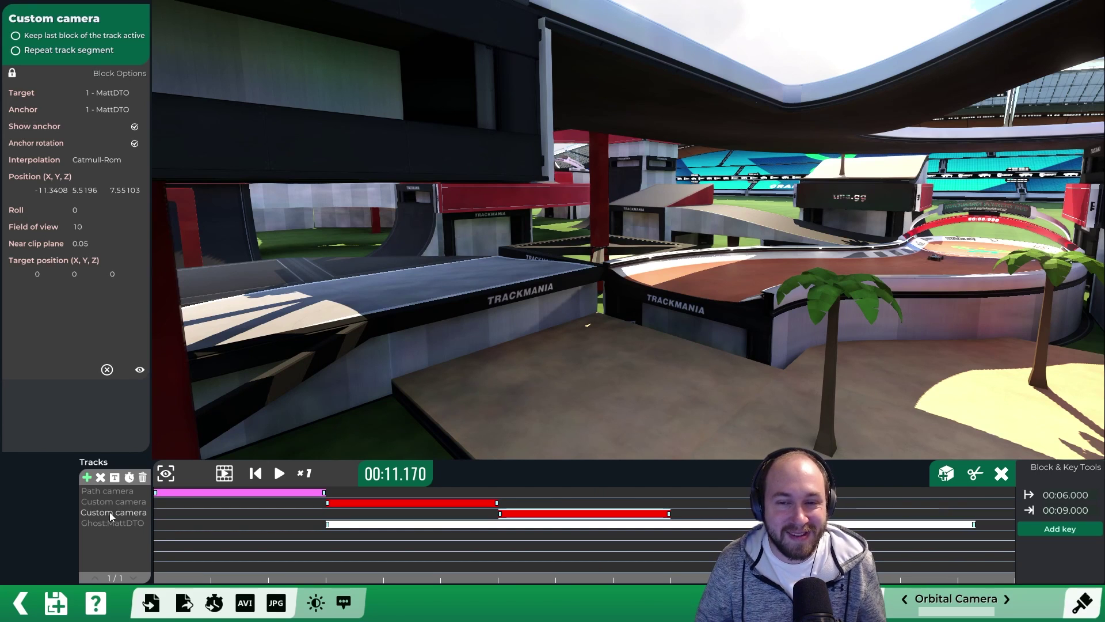
{"action": "mouse_move", "coordinate": [430, 292]}
{"action": "right_mouse_down"}
{"action": "mouse_move", "coordinate": [495, 283]}
{"action": "mouse_move", "coordinate": [464, 282]}
{"action": "mouse_move", "coordinate": [424, 304]}
{"action": "right_mouse_up"}
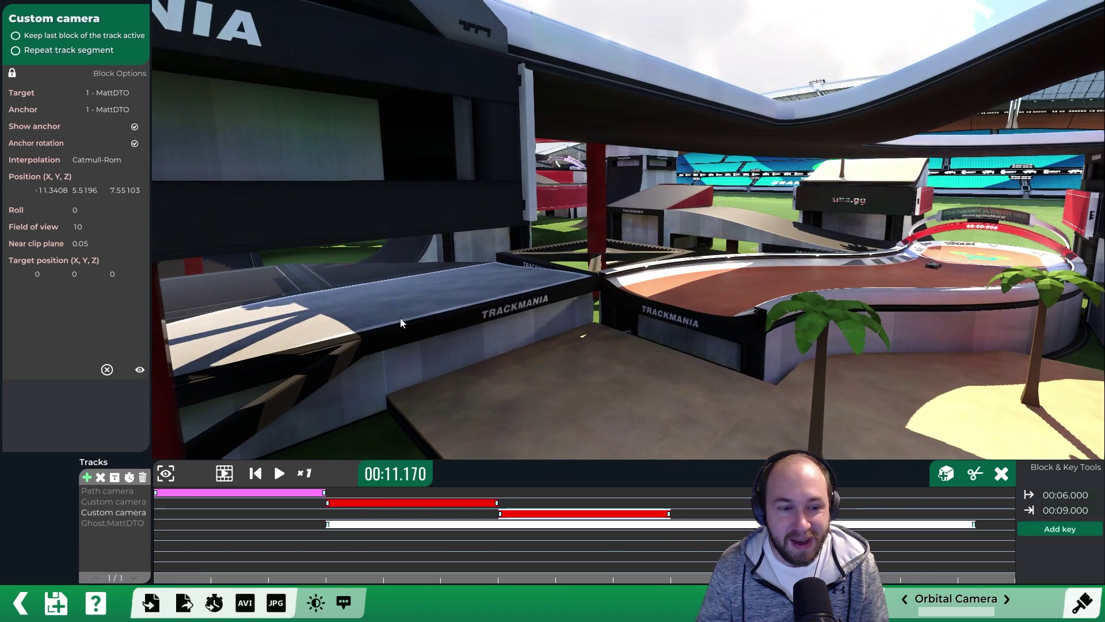
Add a third custom camera track and move its block to start at 00:09.000, directly behind the second custom camera block.
{"action": "left_click", "coordinate": [87, 477]}
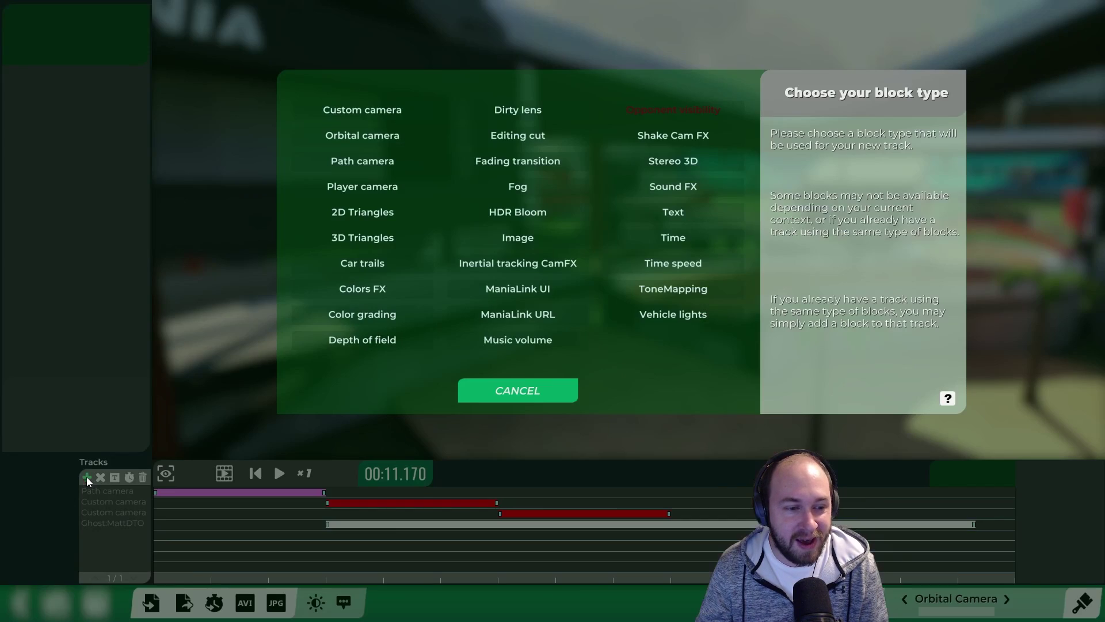
{"action": "left_click", "coordinate": [364, 111]}
{"action": "left_click_drag", "start_coordinate": [818, 525], "coordinate": [749, 525]}
{"action": "left_click", "coordinate": [728, 524]}
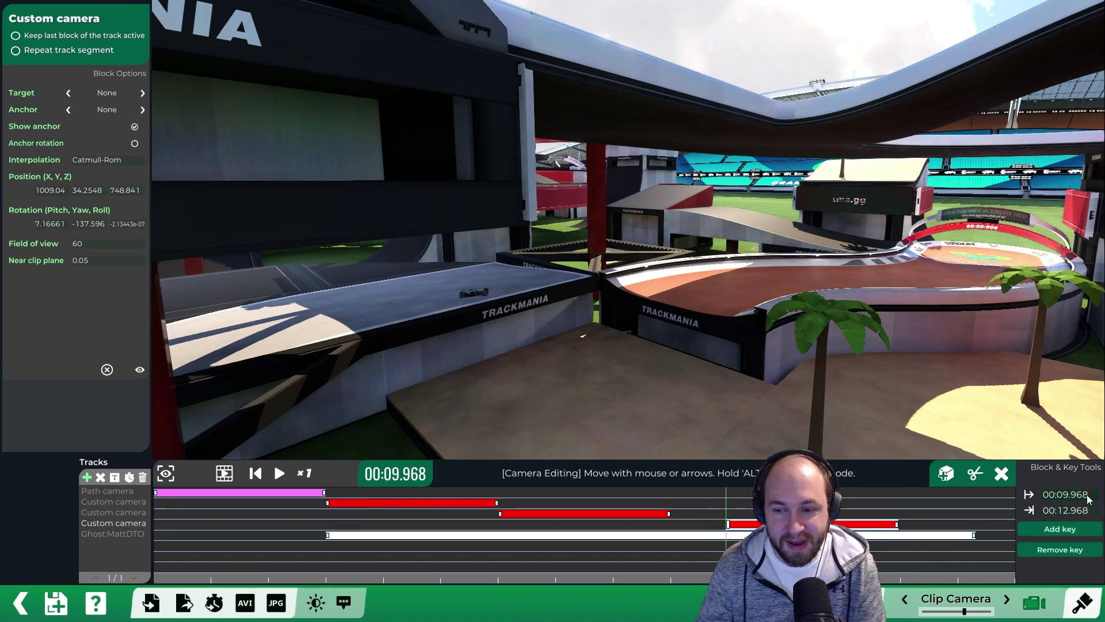
{"action": "key", "text": "BackSpace"}
{"action": "key", "text": "BackSpace"}
{"action": "key", "text": "Return"}
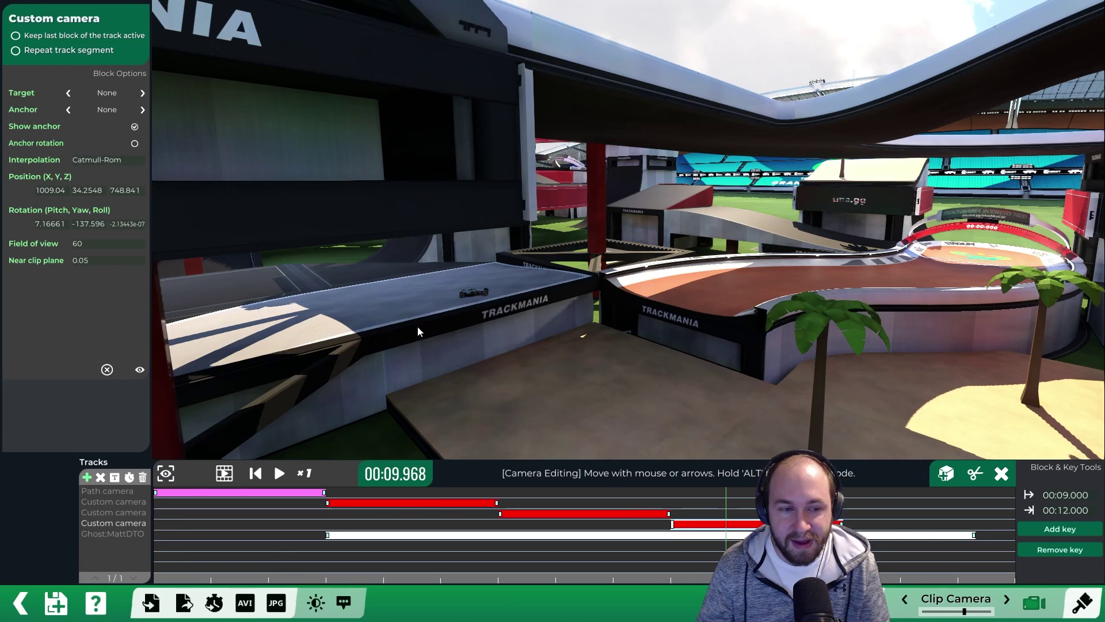
Target the third custom camera's first key to the ghost, and shorten the ghost block to end together with that camera block.
{"action": "left_click", "coordinate": [143, 93]}
{"action": "left_click", "coordinate": [143, 93]}
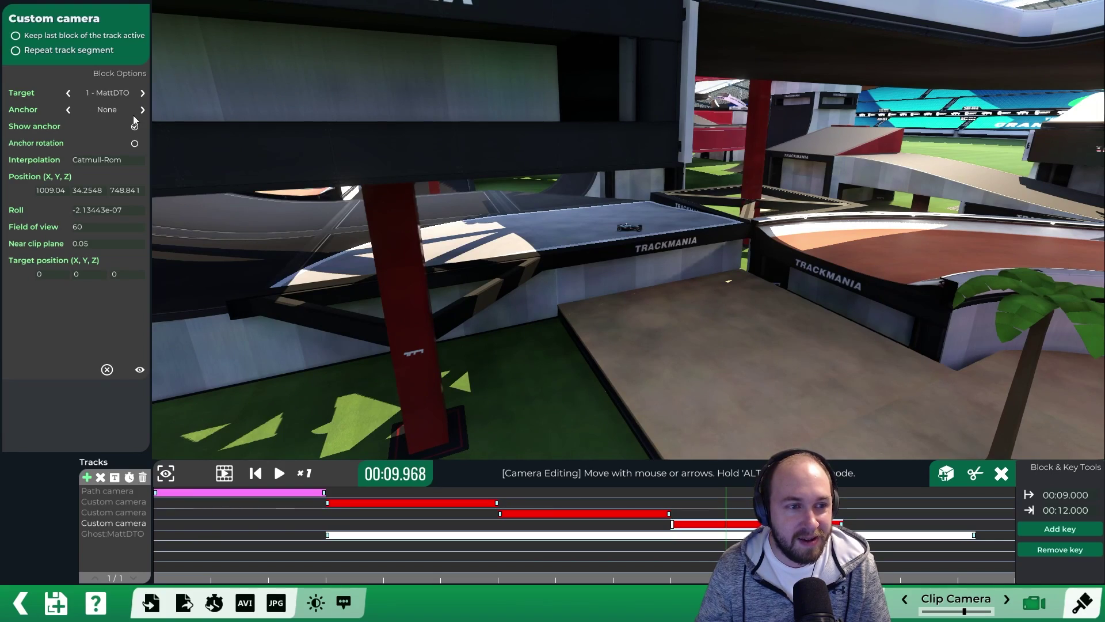
{"action": "left_click_drag", "start_coordinate": [726, 569], "coordinate": [838, 576]}
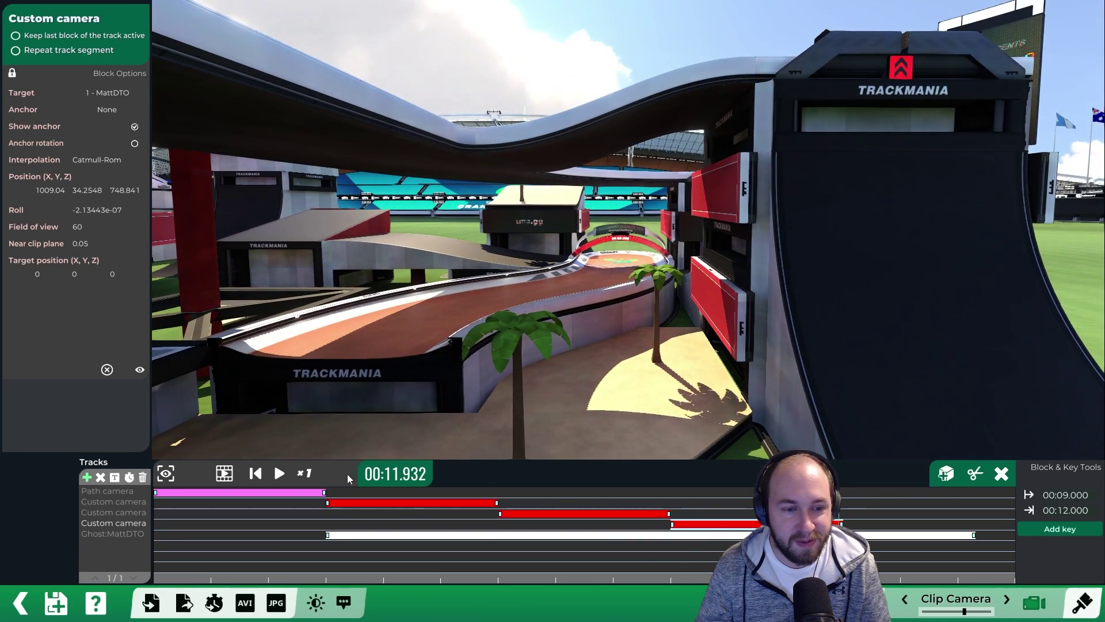
{"action": "left_click", "coordinate": [975, 536]}
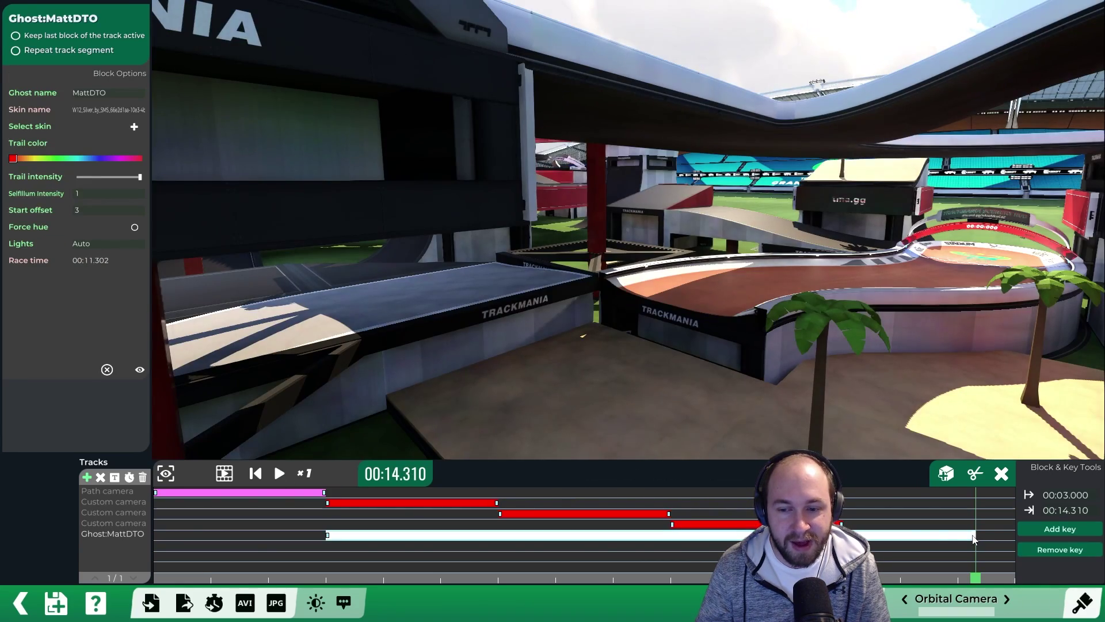
{"action": "left_click_drag", "start_coordinate": [974, 536], "coordinate": [842, 535]}
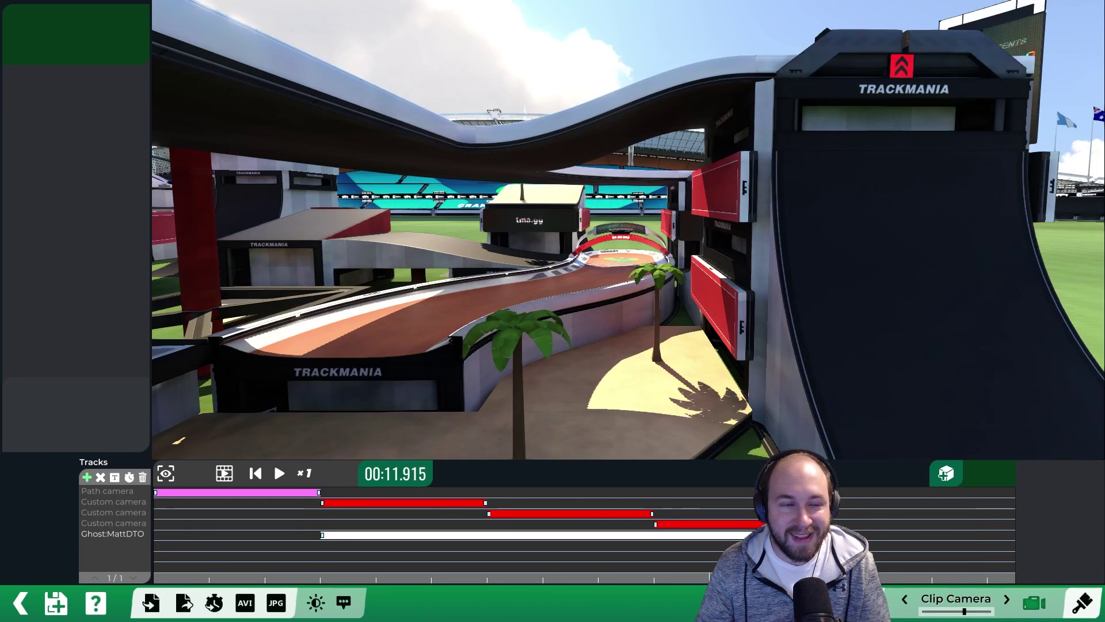
Add a second path camera track and frame its first key as a high, angled overview of the whole map.
{"action": "left_click", "coordinate": [87, 477]}
{"action": "left_click", "coordinate": [406, 160]}
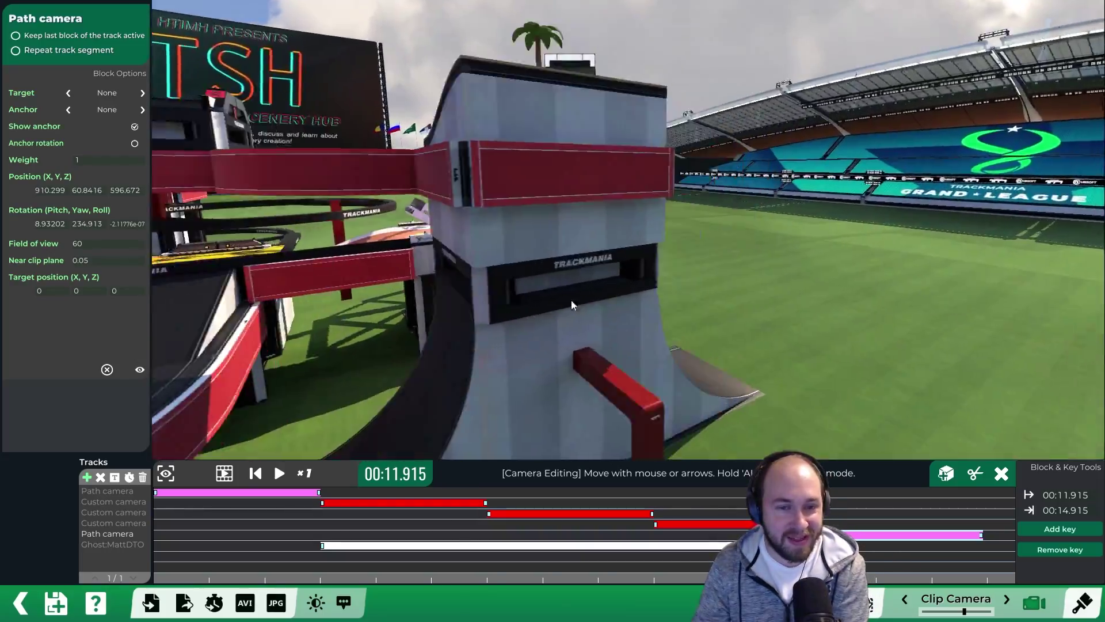
{"action": "right_click_drag", "start_coordinate": [571, 305], "coordinate": [138, 399]}
{"action": "scroll", "coordinate": [213, 359], "scroll_direction": "down", "scroll_amount": 5}
{"action": "right_click_drag", "start_coordinate": [213, 359], "coordinate": [666, 276]}
{"action": "scroll", "coordinate": [639, 290], "scroll_direction": "down", "scroll_amount": 3}
{"action": "left_click_drag", "start_coordinate": [826, 535], "coordinate": [829, 535]}
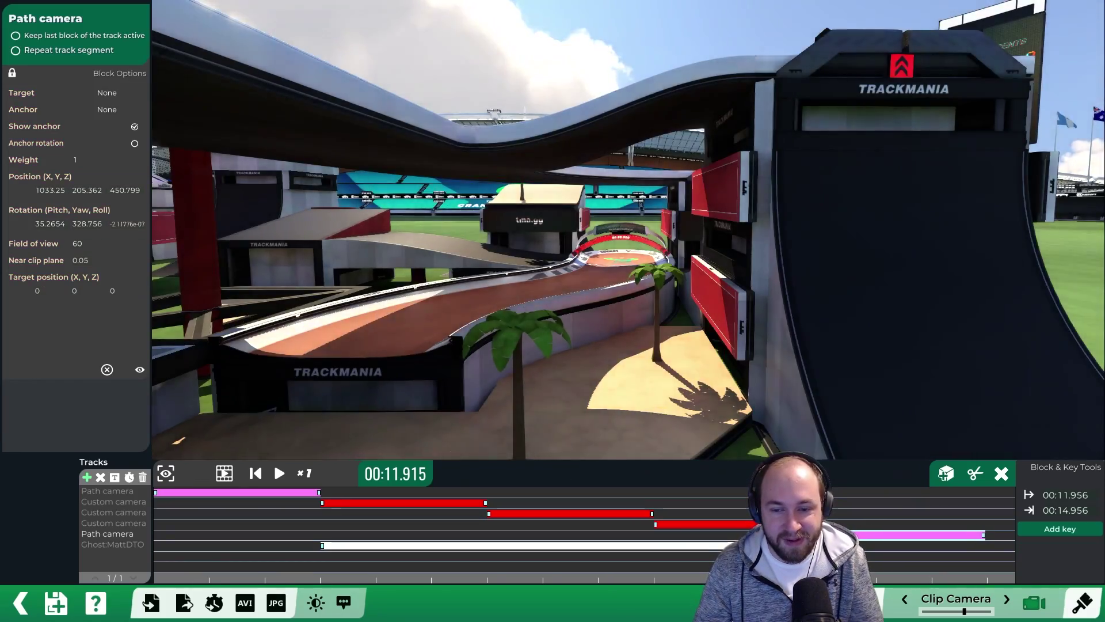
Set the new path camera block's start to 00:12.000 and its end to 00:20.000.
{"action": "left_click", "coordinate": [1069, 495]}
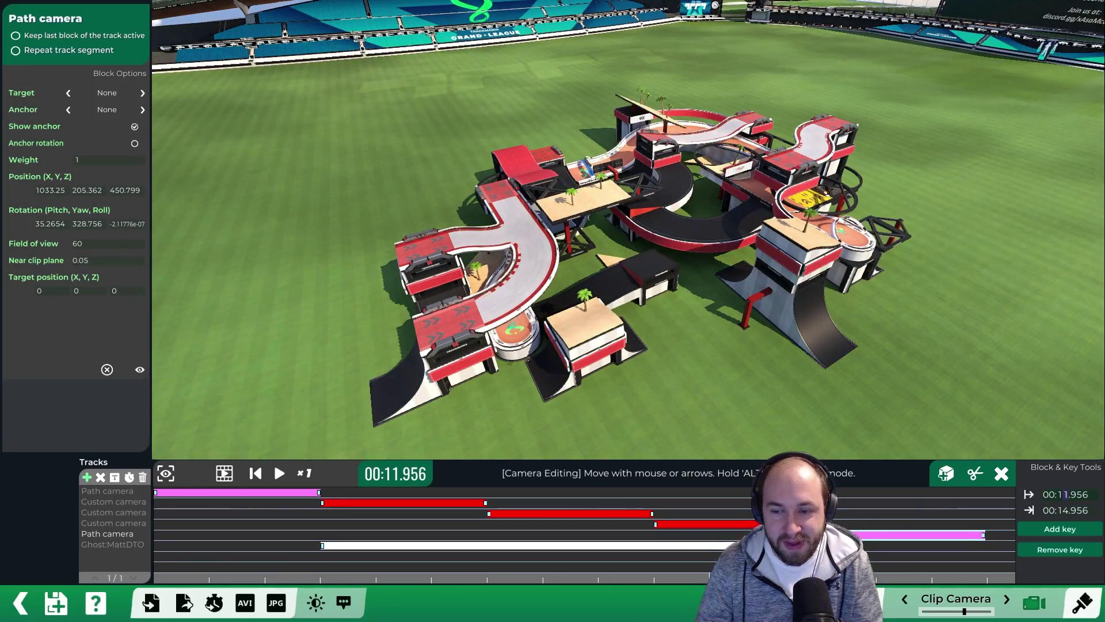
{"action": "left_click_drag", "start_coordinate": [1069, 495], "coordinate": [1089, 496]}
{"action": "key", "text": "BackSpace"}
{"action": "type", "text": "2"}
{"action": "key", "text": "Return"}
{"action": "left_click", "coordinate": [1079, 509]}
{"action": "key", "text": "BackSpace"}
{"action": "key", "text": "BackSpace"}
{"action": "key", "text": "BackSpace"}
{"action": "key", "text": "BackSpace"}
{"action": "key", "text": "BackSpace"}
{"action": "key", "text": "BackSpace"}
{"action": "type", "text": "20"}
{"action": "key", "text": "Return"}
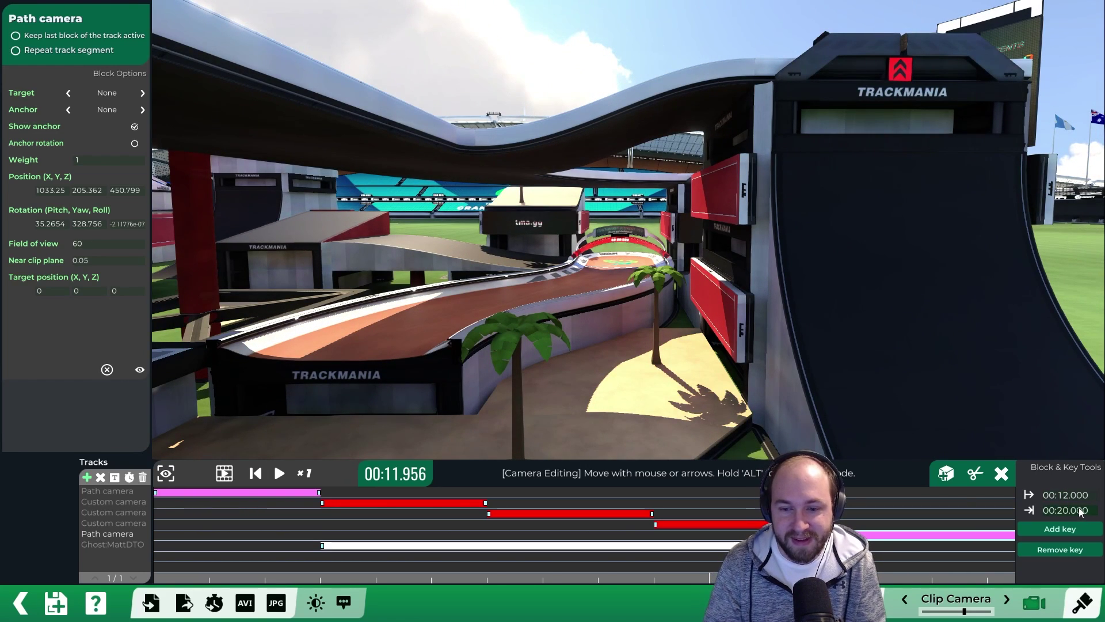
Fit the full intro in the timeline, inspect the final path camera's end key, and play the clip.
{"action": "left_click", "coordinate": [167, 474]}
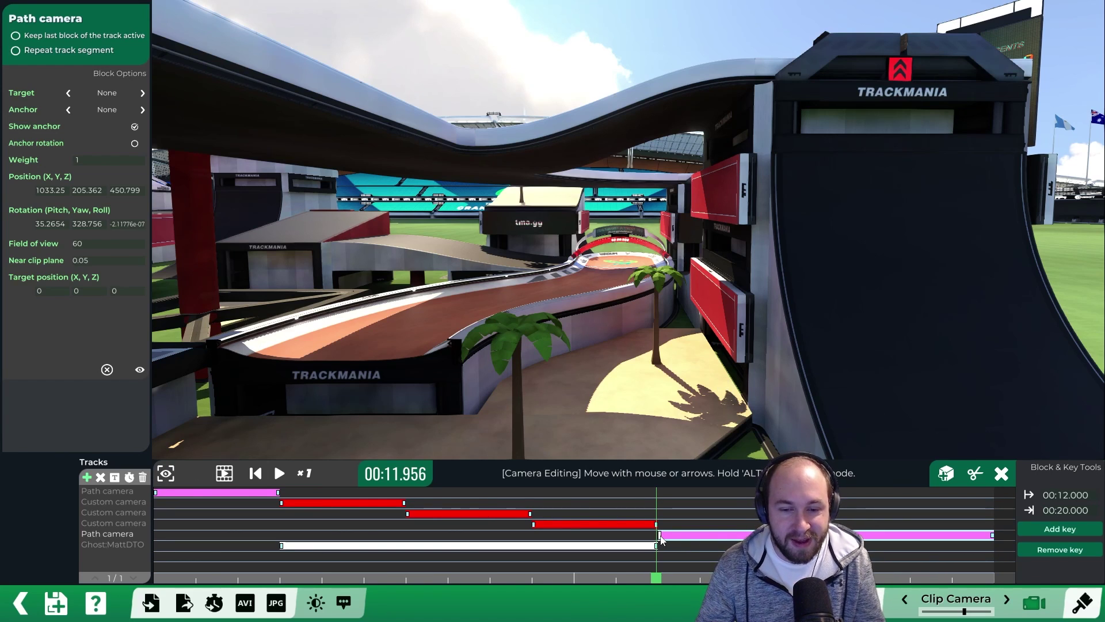
{"action": "left_click", "coordinate": [992, 537]}
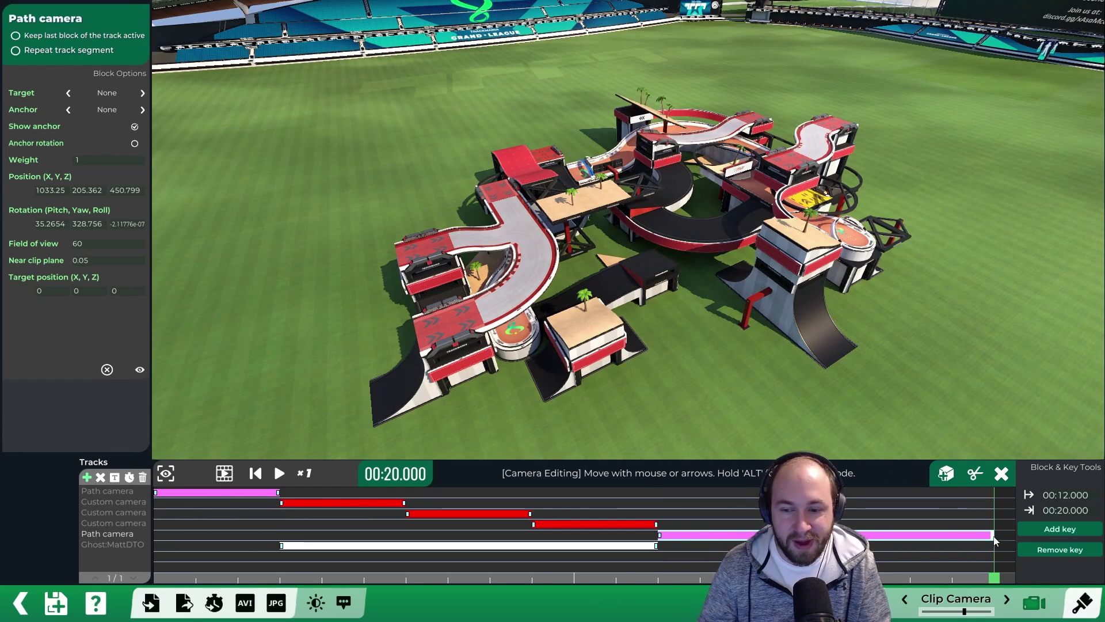
{"action": "left_click_drag", "start_coordinate": [994, 577], "coordinate": [663, 573]}
{"action": "left_click", "coordinate": [280, 473]}
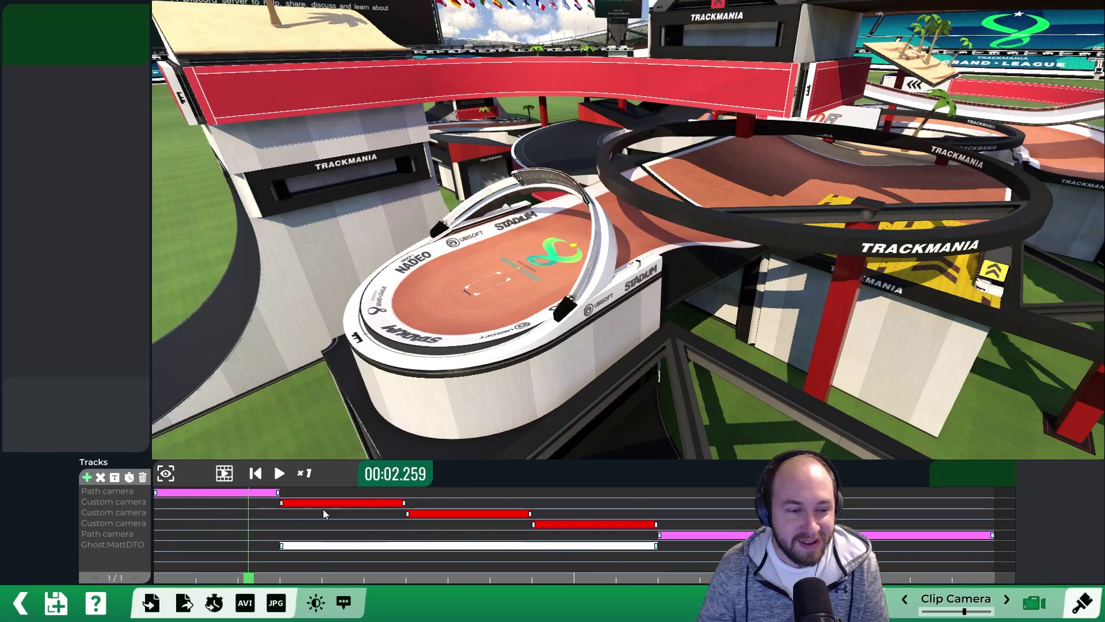
Add a Fading transition track and move its block to the beginning of the intro.
{"action": "left_click", "coordinate": [277, 577]}
{"action": "left_click_drag", "start_coordinate": [277, 578], "coordinate": [248, 570]}
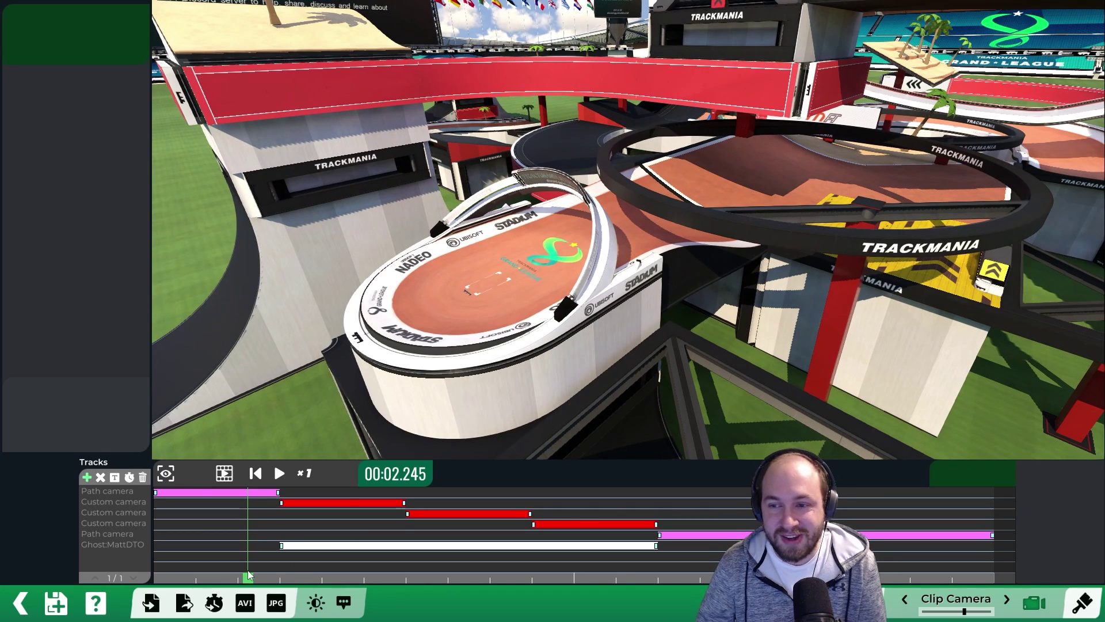
{"action": "left_click", "coordinate": [86, 477]}
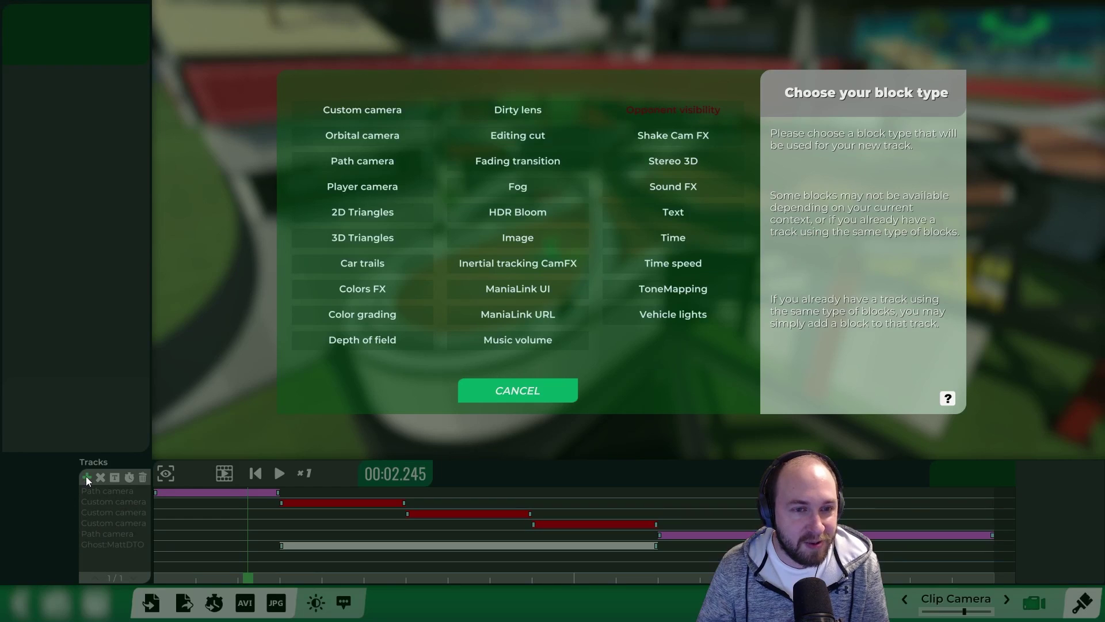
{"action": "left_click", "coordinate": [503, 166]}
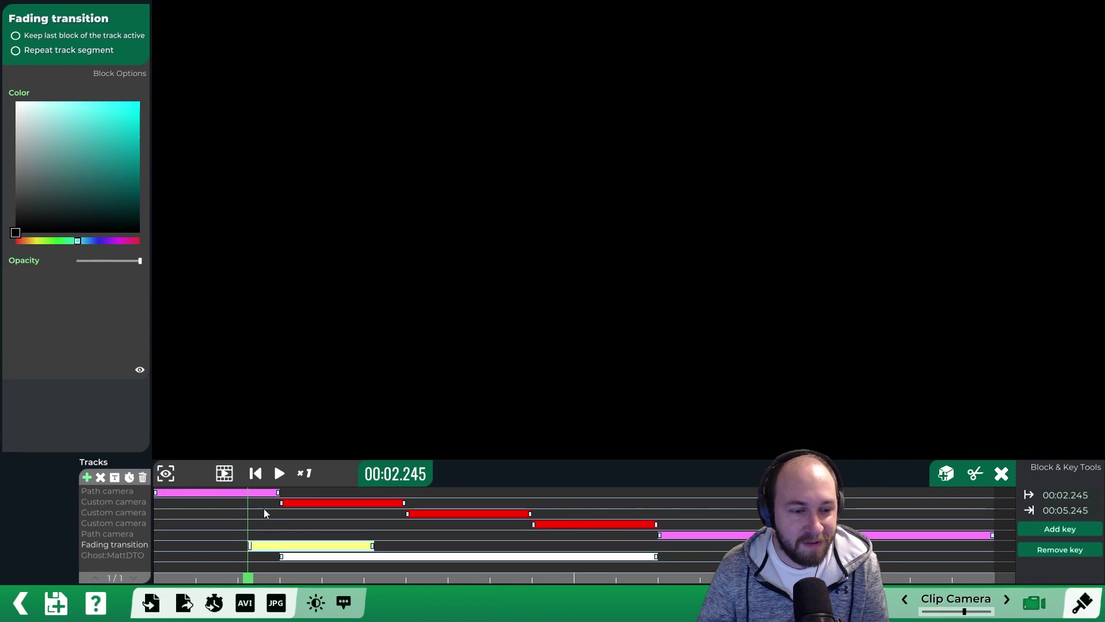
{"action": "left_click_drag", "start_coordinate": [269, 551], "coordinate": [175, 549]}
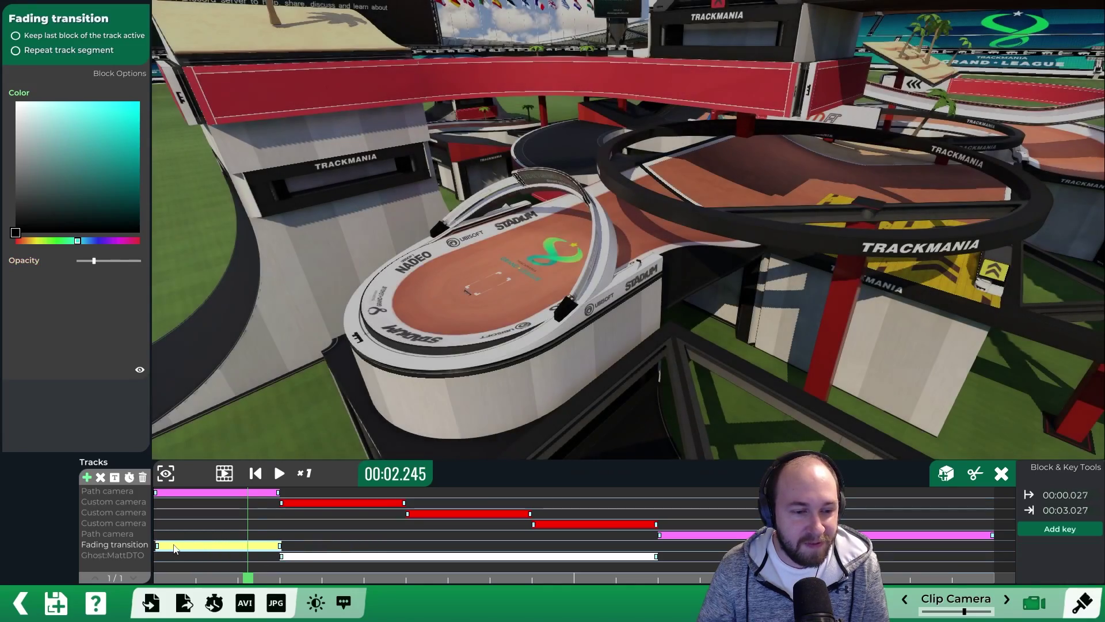
Set the opening fade block to run from 00:00.000 to 00:00.767, and scrub through it to preview the fade-in.
{"action": "left_click_drag", "start_coordinate": [234, 570], "coordinate": [145, 575]}
{"action": "left_click_drag", "start_coordinate": [279, 546], "coordinate": [211, 573]}
{"action": "left_click", "coordinate": [147, 573]}
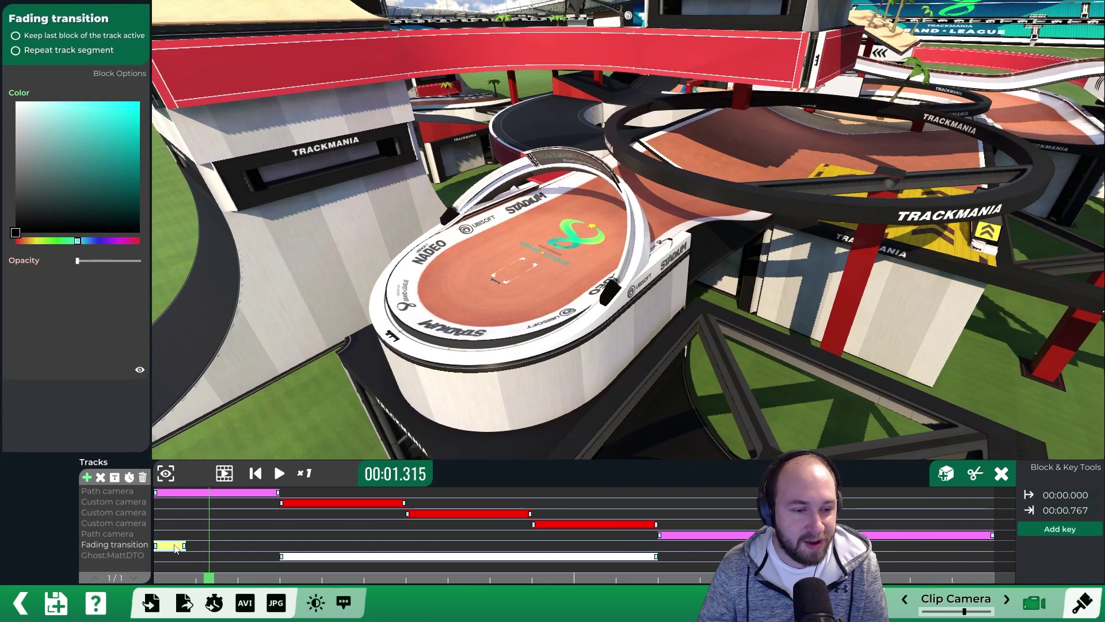
Paste a second fade block and adjust it to run from 00:02.260 to 00:03.315, spanning the cut to the first custom camera.
{"action": "left_click", "coordinate": [208, 546]}
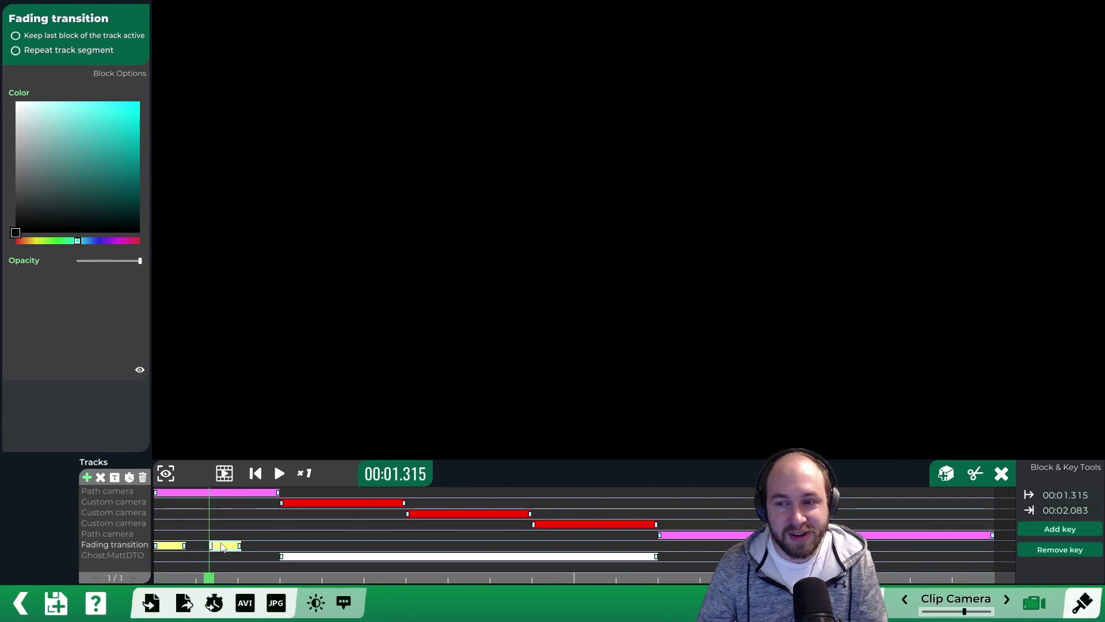
{"action": "left_click_drag", "start_coordinate": [222, 547], "coordinate": [248, 546]}
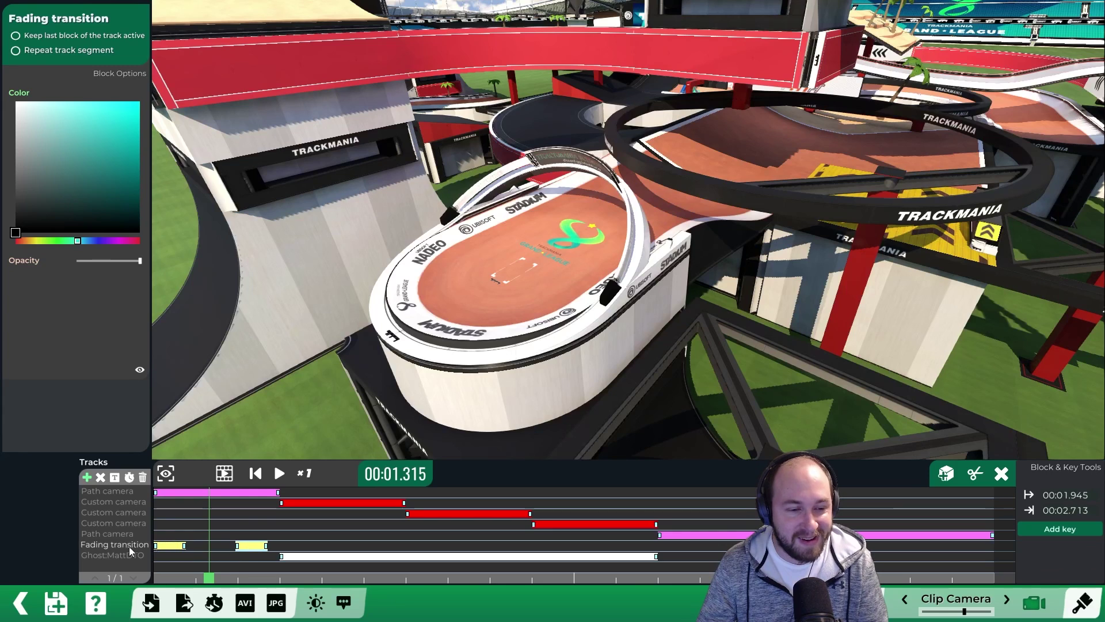
{"action": "left_click", "coordinate": [240, 547]}
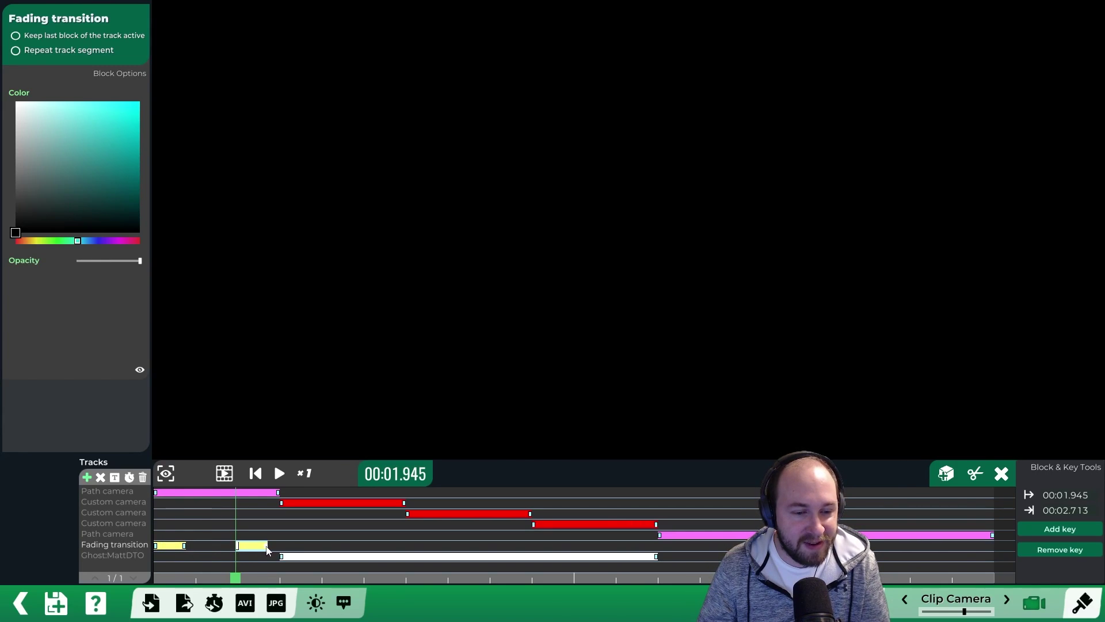
{"action": "left_click", "coordinate": [267, 548]}
{"action": "left_click_drag", "start_coordinate": [265, 547], "coordinate": [251, 547]}
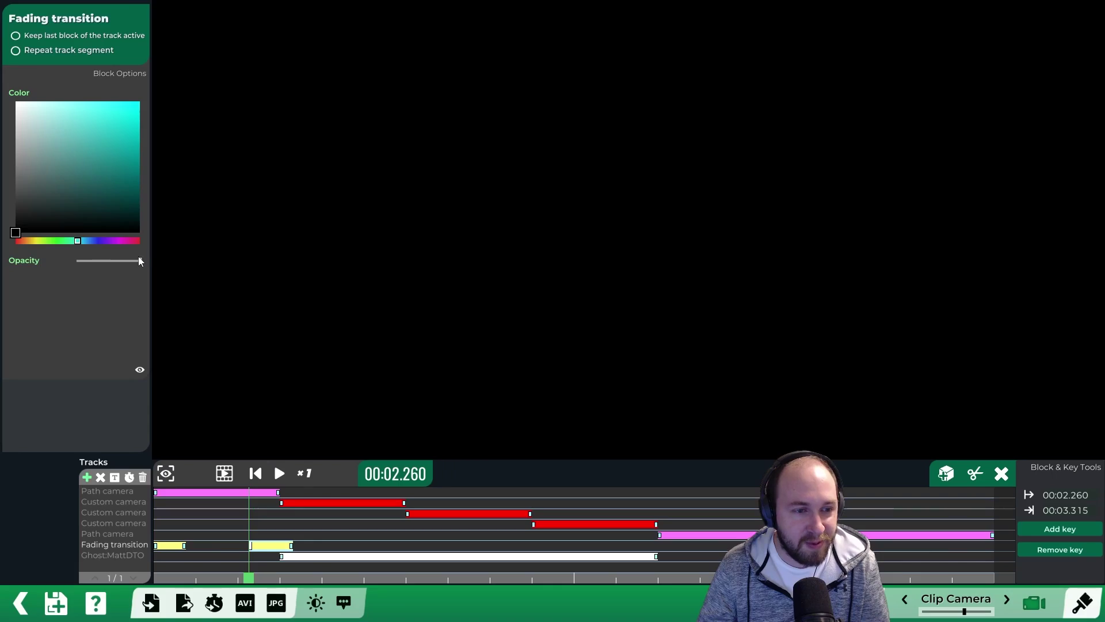
Set the second fade's start key to zero opacity, add a fully opaque middle key at 00:02.986, and scrub to preview it.
{"action": "left_click_drag", "start_coordinate": [140, 262], "coordinate": [60, 263]}
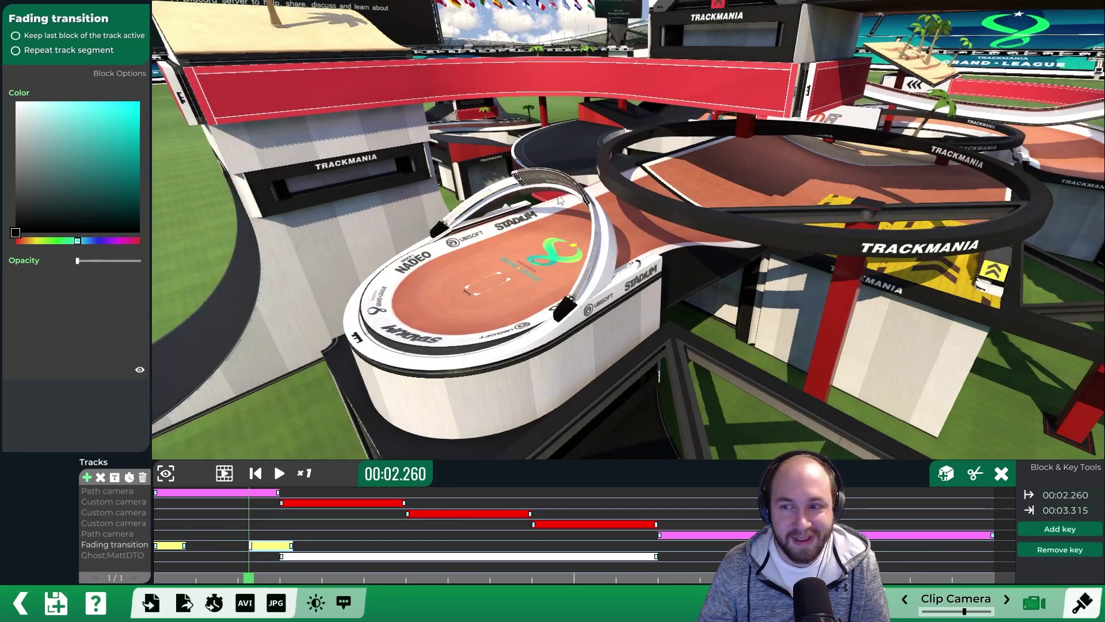
{"action": "left_click_drag", "start_coordinate": [248, 578], "coordinate": [278, 576]}
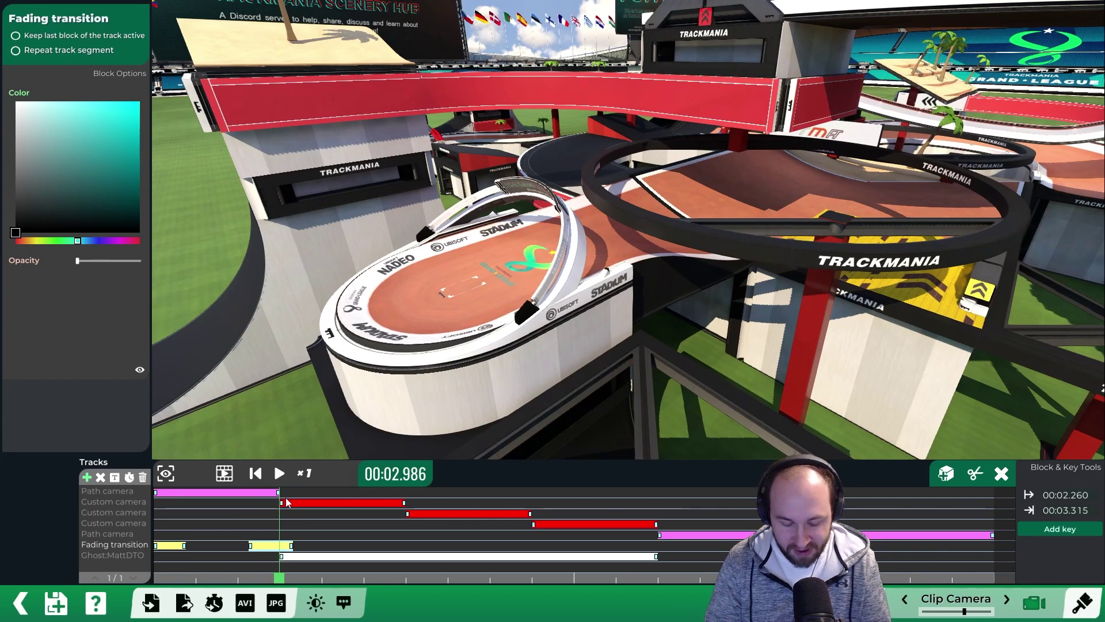
{"action": "key", "text": "k"}
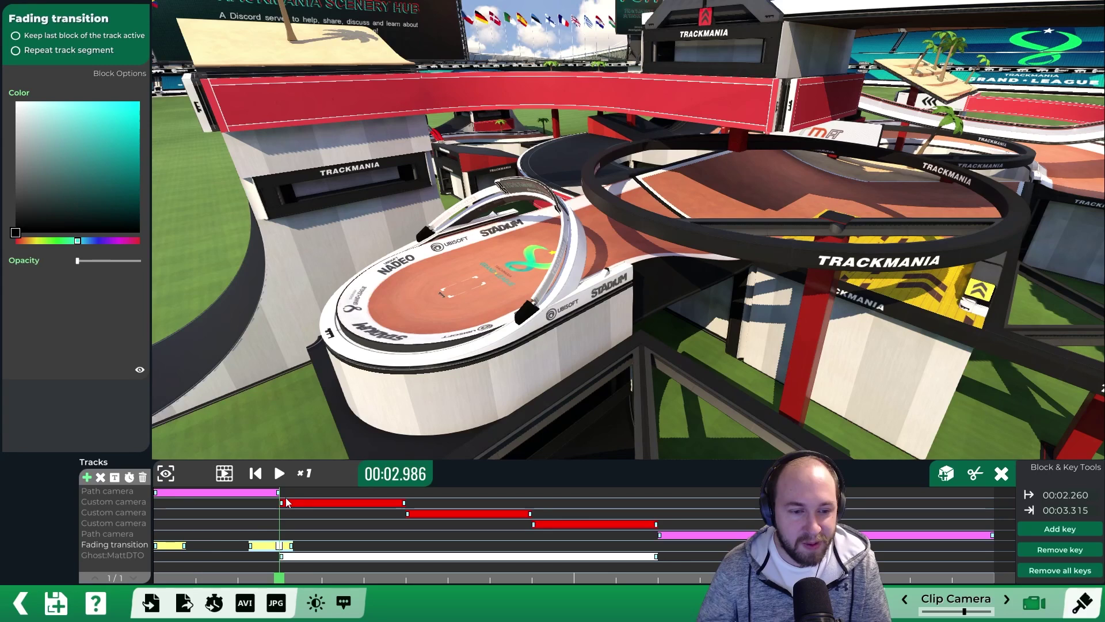
{"action": "left_click_drag", "start_coordinate": [77, 261], "coordinate": [190, 267]}
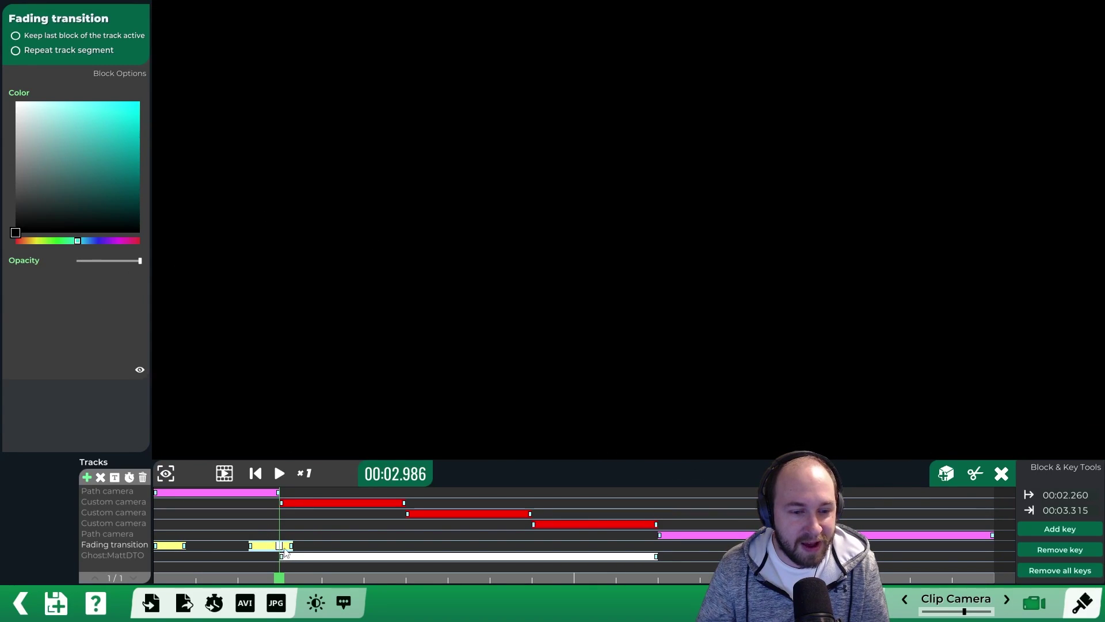
{"action": "left_click_drag", "start_coordinate": [283, 583], "coordinate": [395, 562]}
{"action": "left_click", "coordinate": [282, 575]}
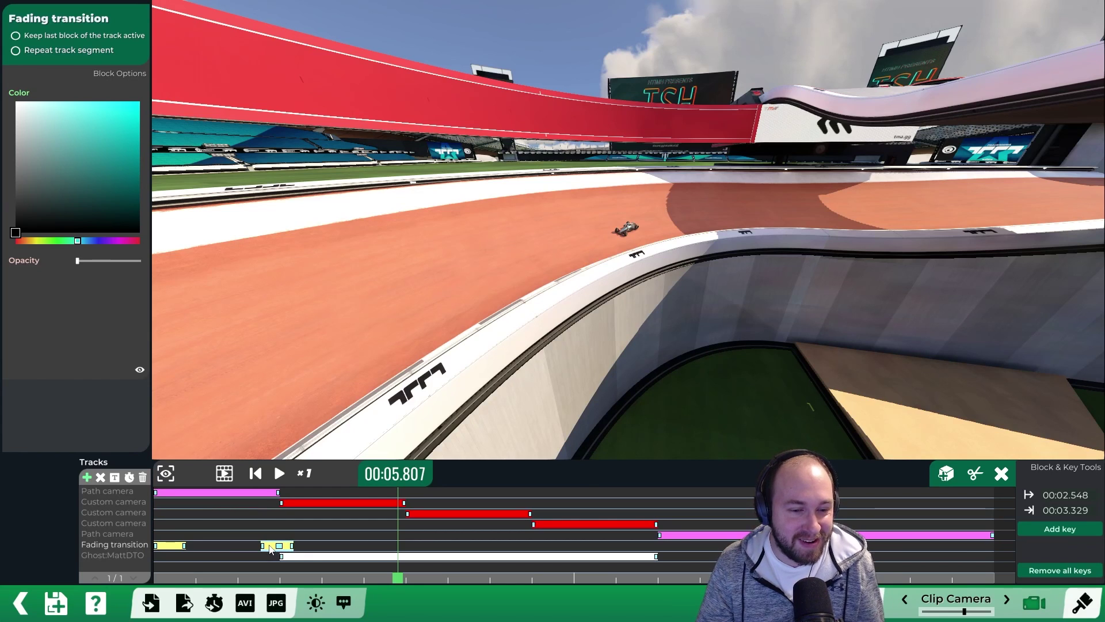
Paste the fade across the cut between the first two custom cameras, from 00:05.560 to 00:06.342, and color its middle key red.
{"action": "key", "text": "ctrl+v"}
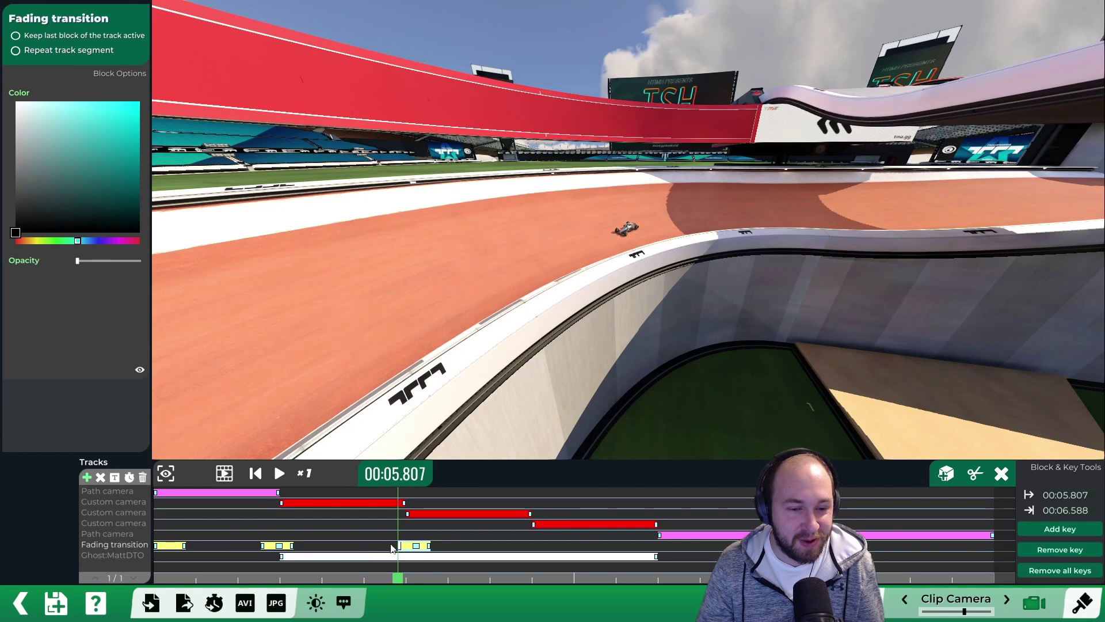
{"action": "left_click_drag", "start_coordinate": [410, 548], "coordinate": [399, 547]}
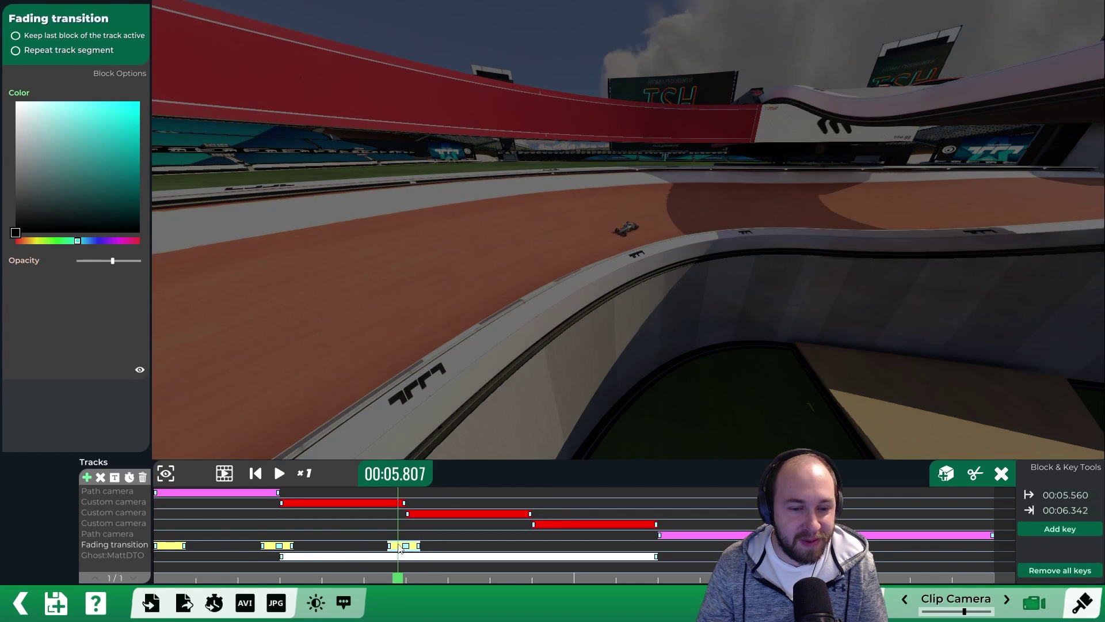
{"action": "left_click", "coordinate": [407, 547]}
{"action": "left_click_drag", "start_coordinate": [91, 168], "coordinate": [174, 67]}
{"action": "left_click_drag", "start_coordinate": [101, 240], "coordinate": [147, 243]}
{"action": "mouse_move", "coordinate": [397, 575]}
{"action": "left_mouse_down"}
{"action": "mouse_move", "coordinate": [388, 576]}
{"action": "mouse_move", "coordinate": [419, 575]}
{"action": "left_mouse_up"}
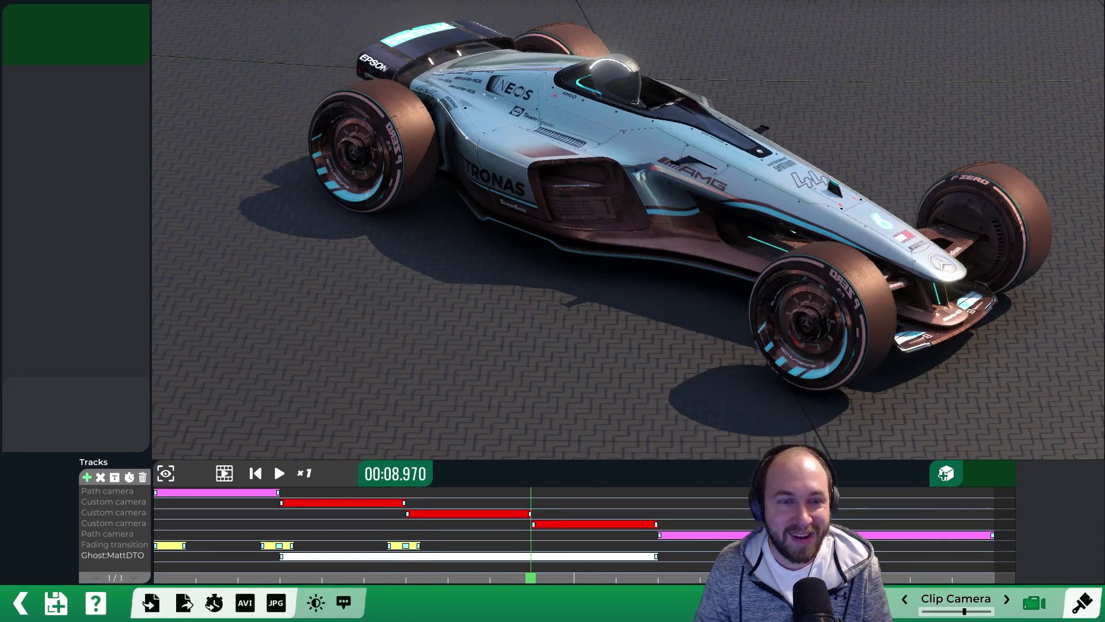
Paste the red fade across the cut to the third custom camera, from 00:08.628 to 00:09.410, and color its middle key white.
{"action": "left_click", "coordinate": [398, 545]}
{"action": "key", "text": "ctrl+v"}
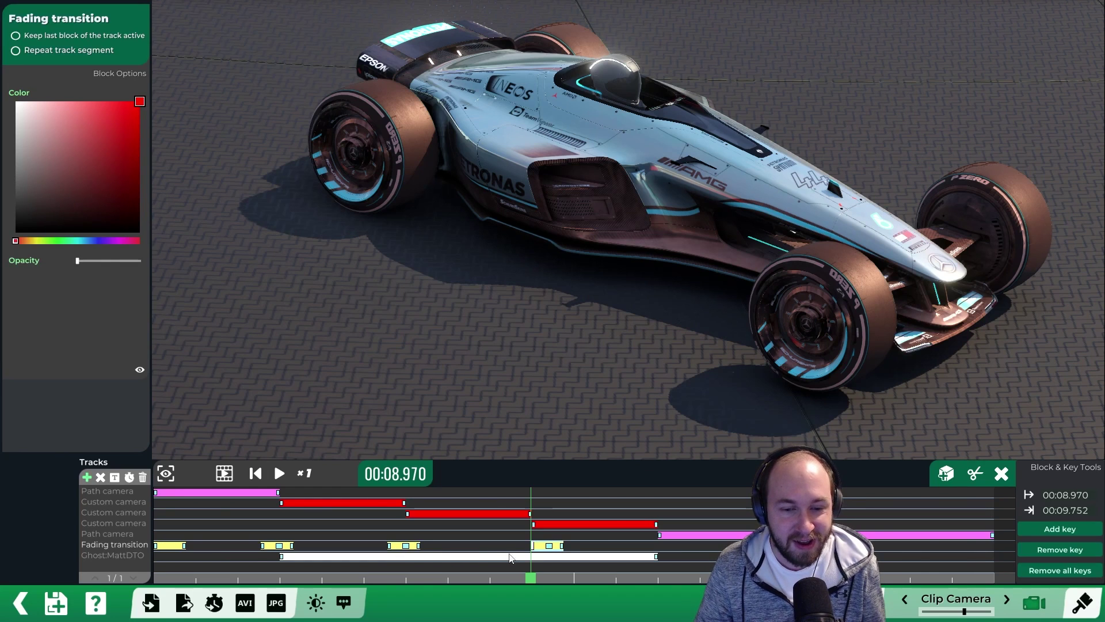
{"action": "left_click_drag", "start_coordinate": [541, 547], "coordinate": [527, 547]}
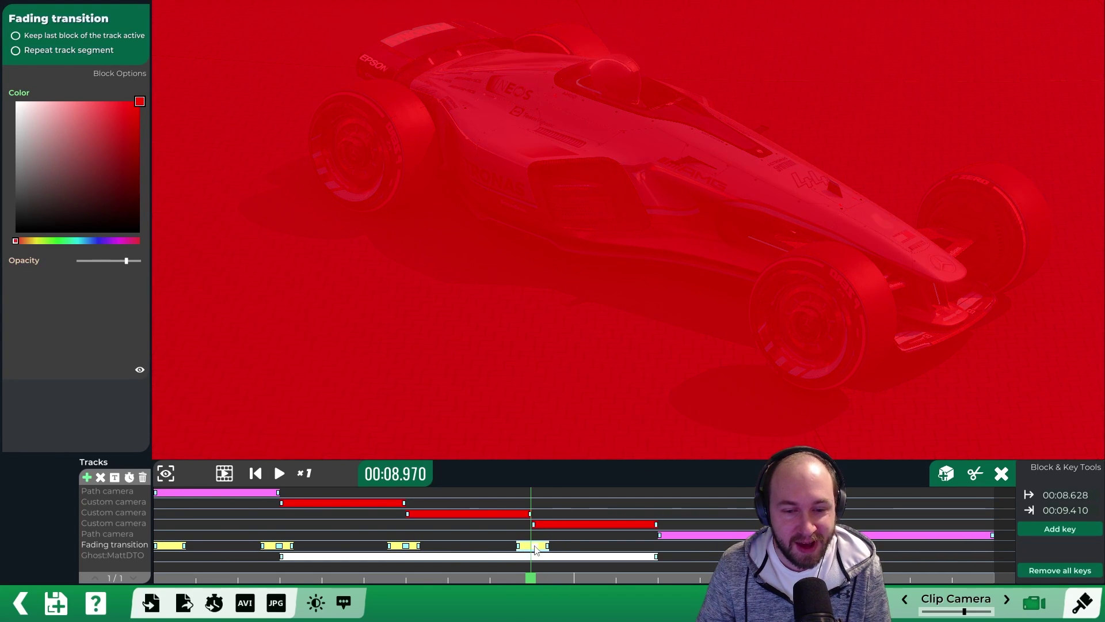
{"action": "left_click", "coordinate": [532, 547]}
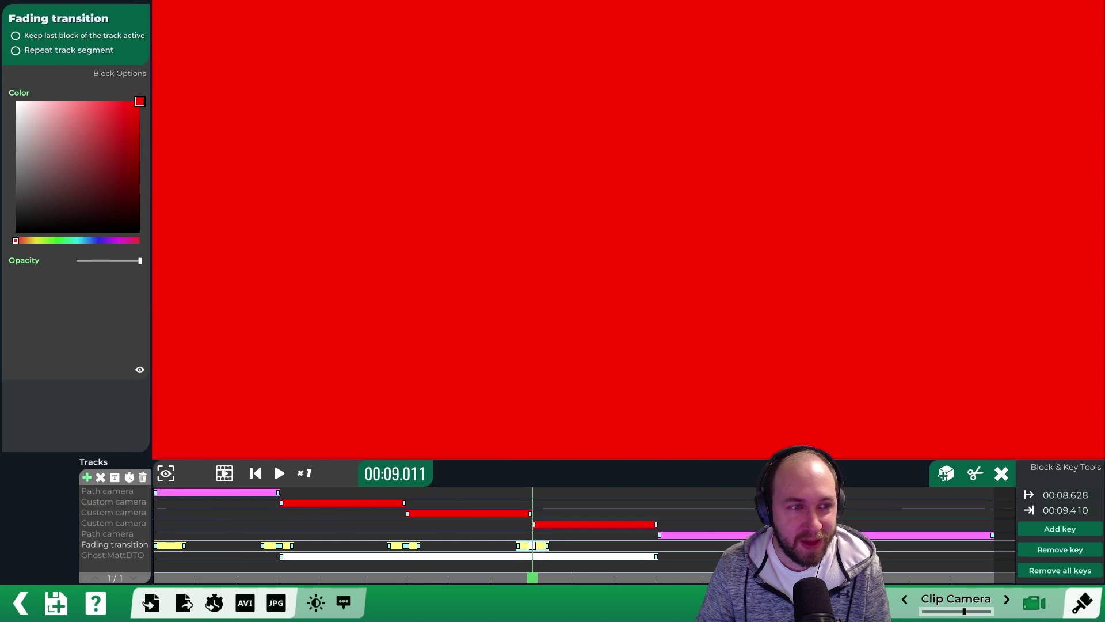
{"action": "left_click_drag", "start_coordinate": [140, 102], "coordinate": [16, 101]}
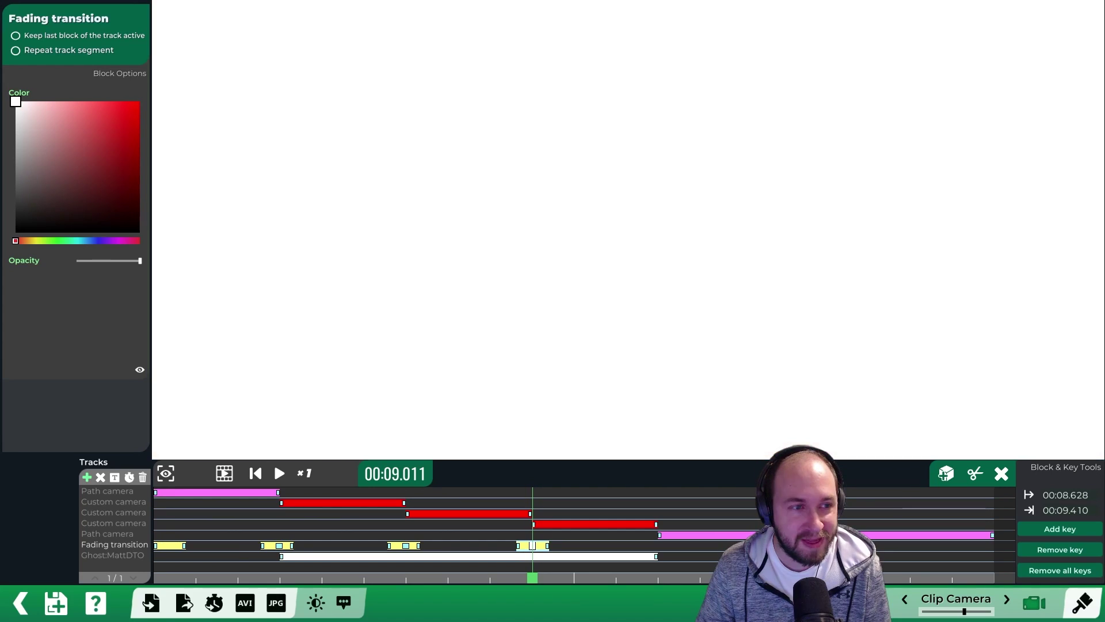
Add a depth of field track, place its block from 00:07.628 to 00:10.628, and add inner keys at 00:08.669 and 00:09.354.
{"action": "left_click", "coordinate": [87, 477]}
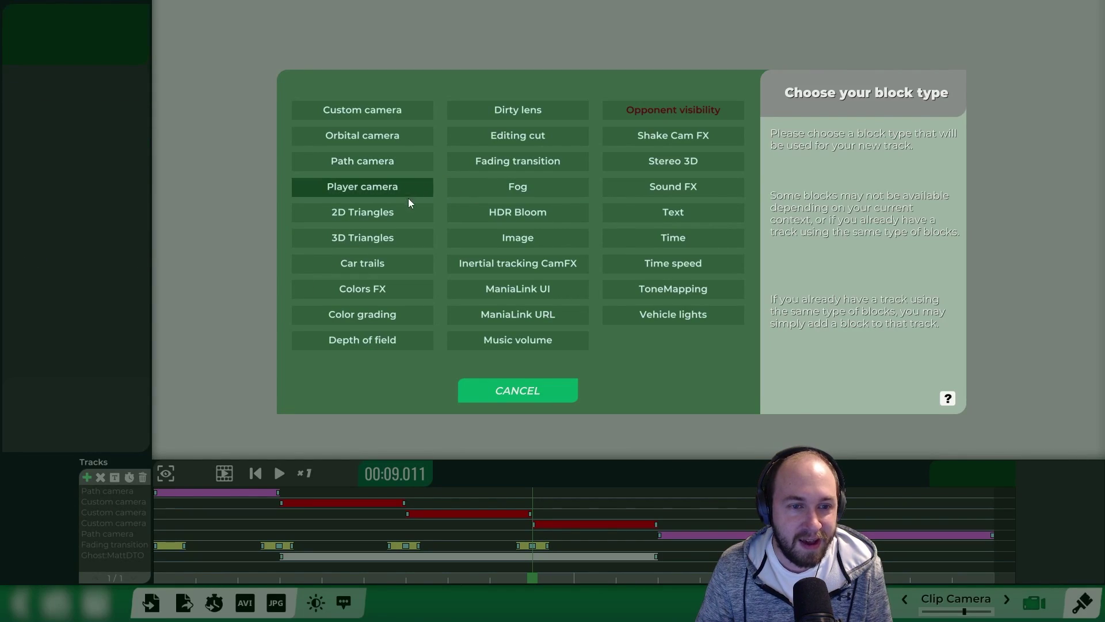
{"action": "left_click", "coordinate": [360, 344]}
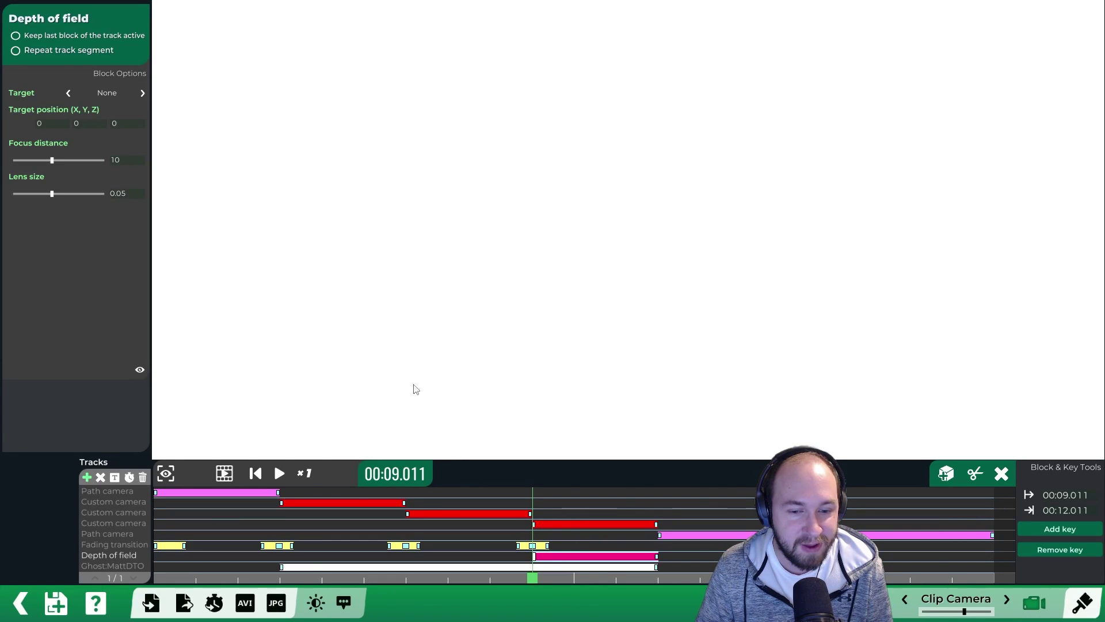
{"action": "left_click_drag", "start_coordinate": [558, 557], "coordinate": [509, 561]}
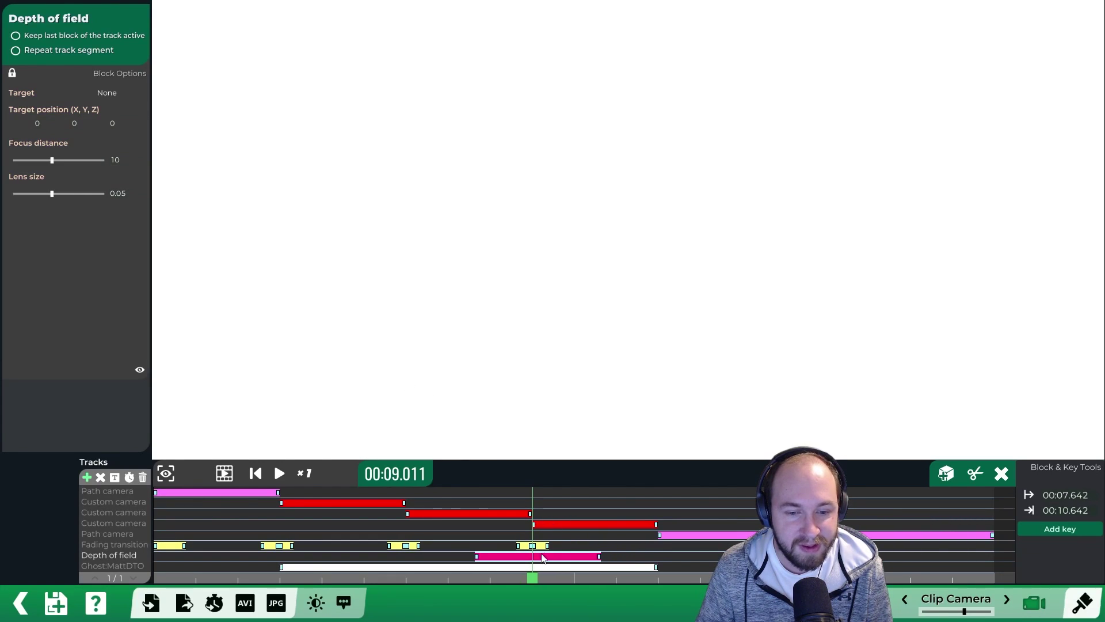
{"action": "left_click_drag", "start_coordinate": [527, 577], "coordinate": [550, 577]}
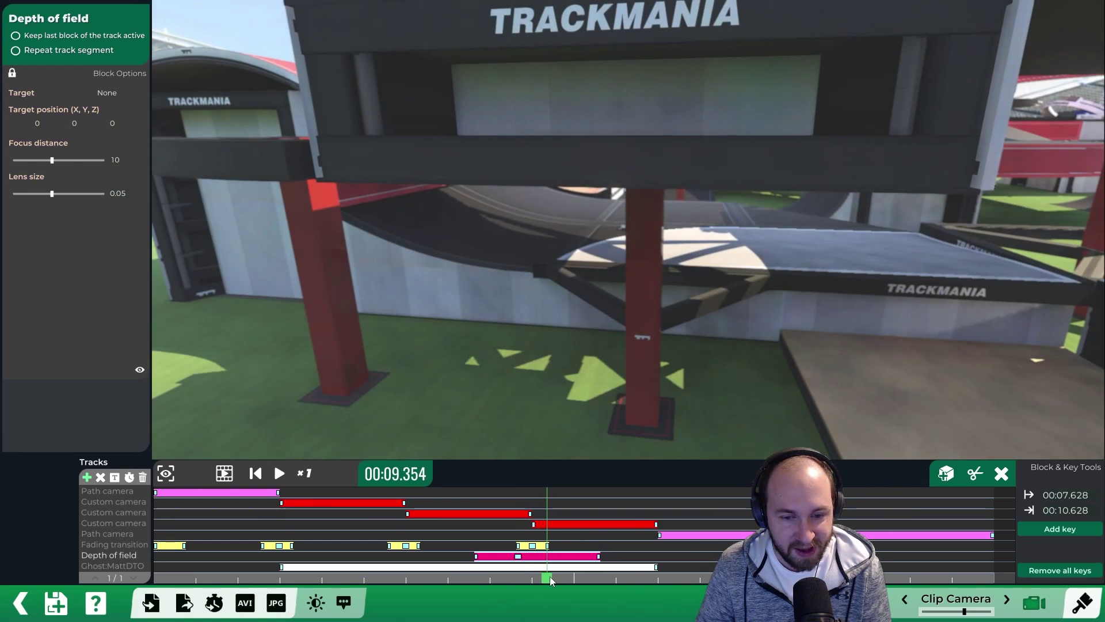
Try a shorter focus distance on the depth of field key at 00:08.669 and move it back.
{"action": "left_click", "coordinate": [518, 556]}
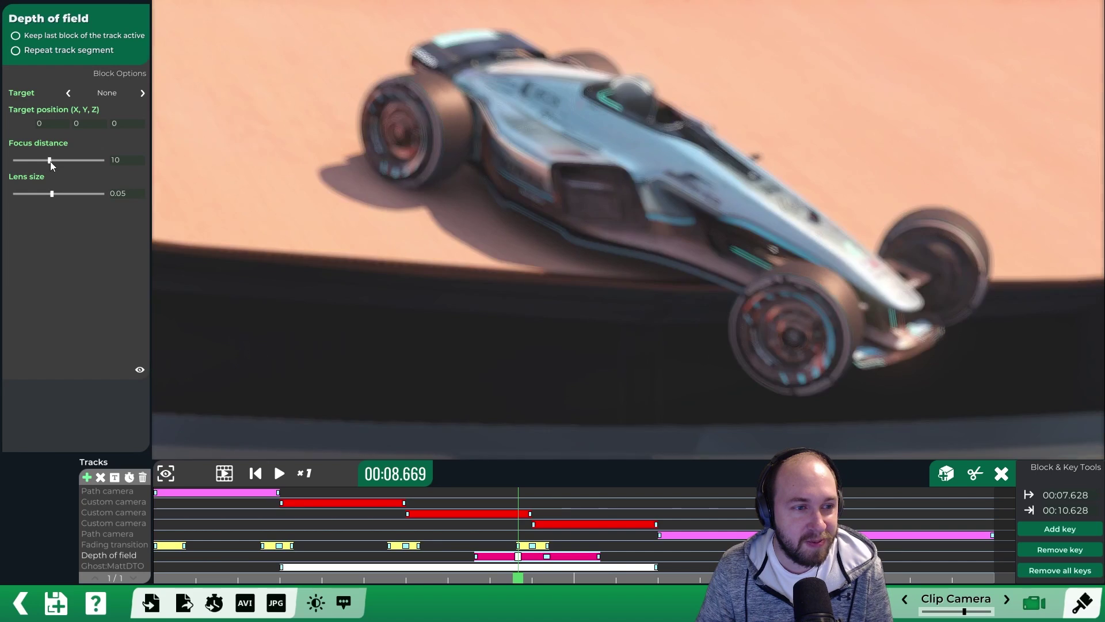
{"action": "left_click_drag", "start_coordinate": [51, 161], "coordinate": [36, 162]}
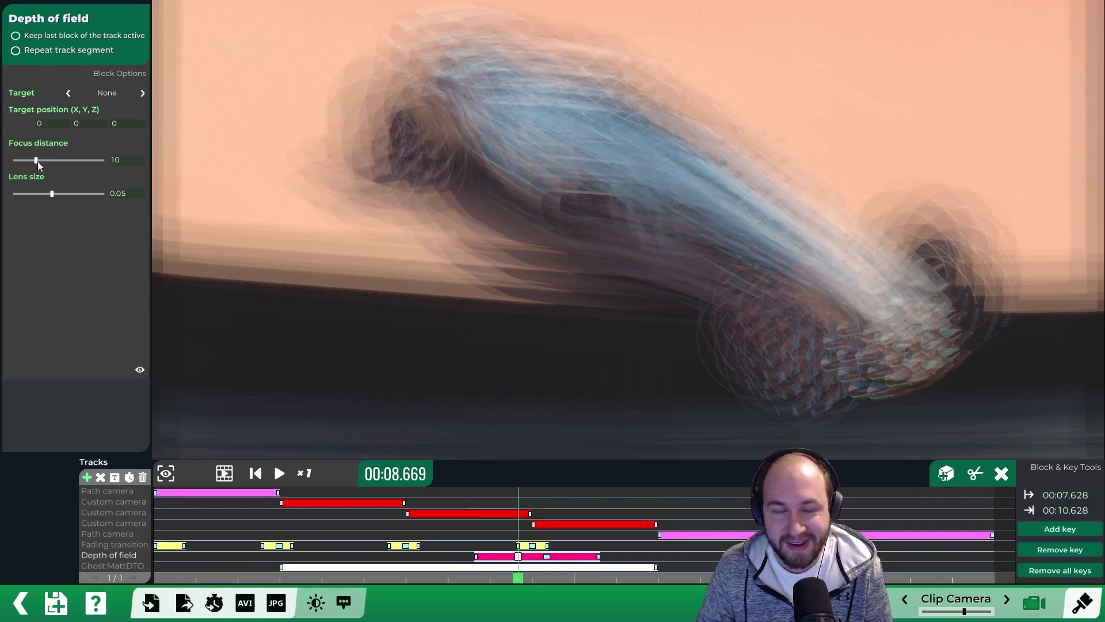
{"action": "left_click_drag", "start_coordinate": [37, 160], "coordinate": [52, 184]}
Lower the focus distance of the depth of field key at 00:09.354 to heavily blur the view, and play it back.
{"action": "left_click_drag", "start_coordinate": [511, 577], "coordinate": [547, 572]}
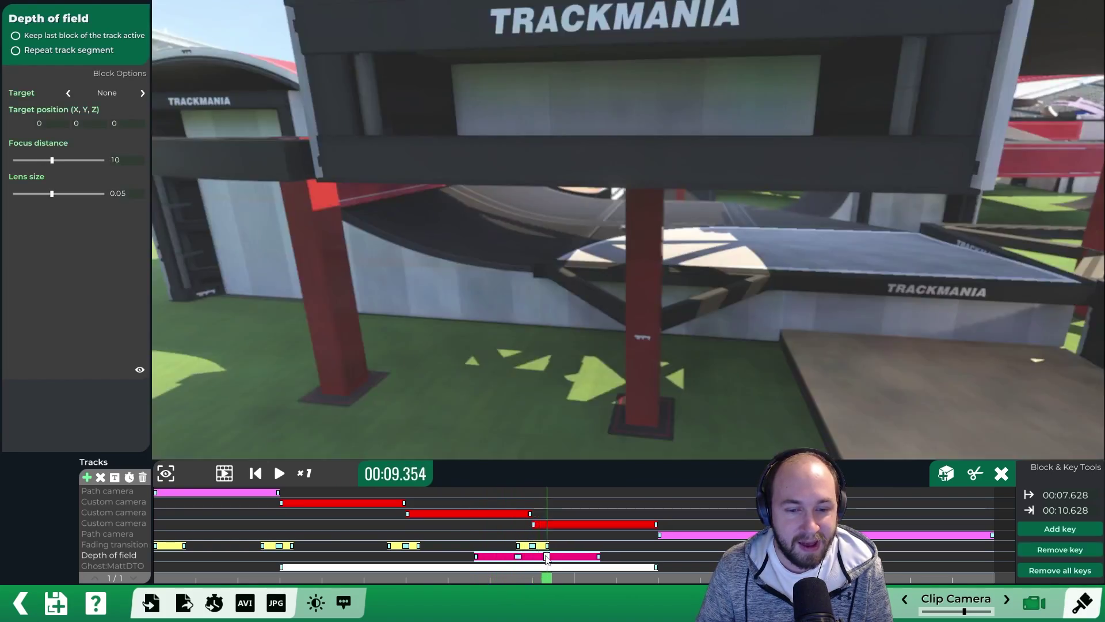
{"action": "left_click_drag", "start_coordinate": [51, 161], "coordinate": [37, 161]}
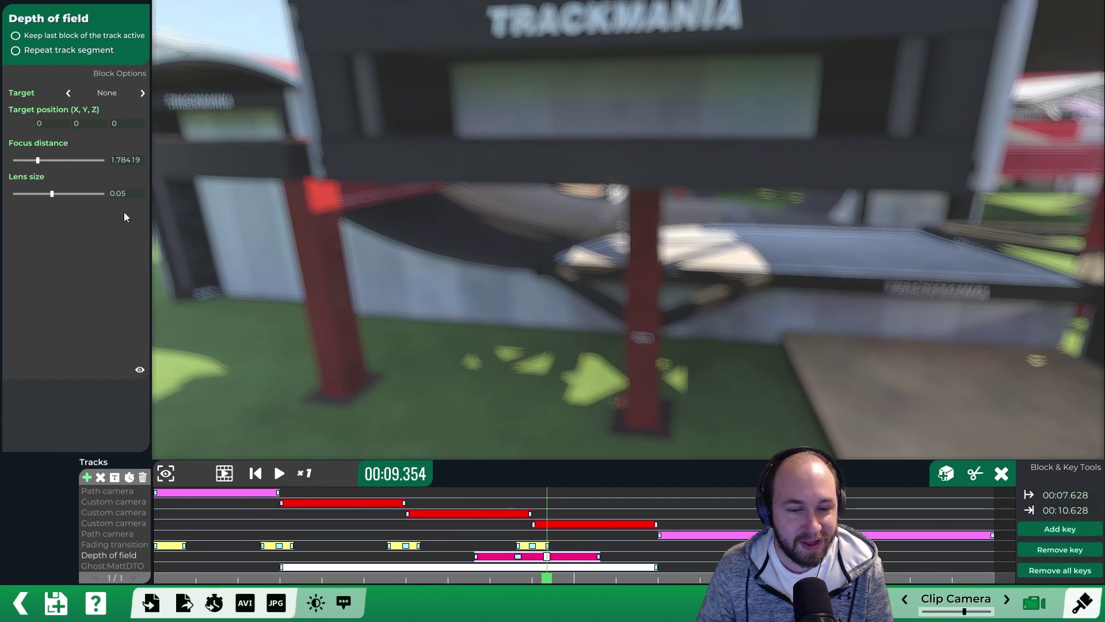
{"action": "mouse_move", "coordinate": [38, 160]}
{"action": "left_mouse_down"}
{"action": "mouse_move", "coordinate": [14, 158]}
{"action": "mouse_move", "coordinate": [25, 159]}
{"action": "left_mouse_up"}
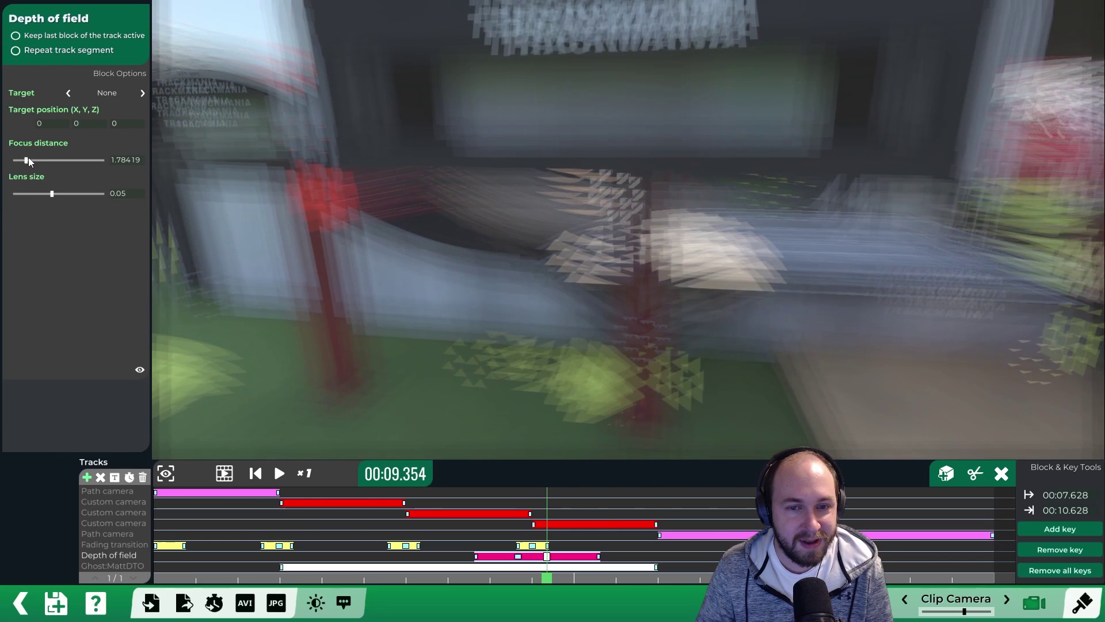
{"action": "left_click", "coordinate": [274, 475]}
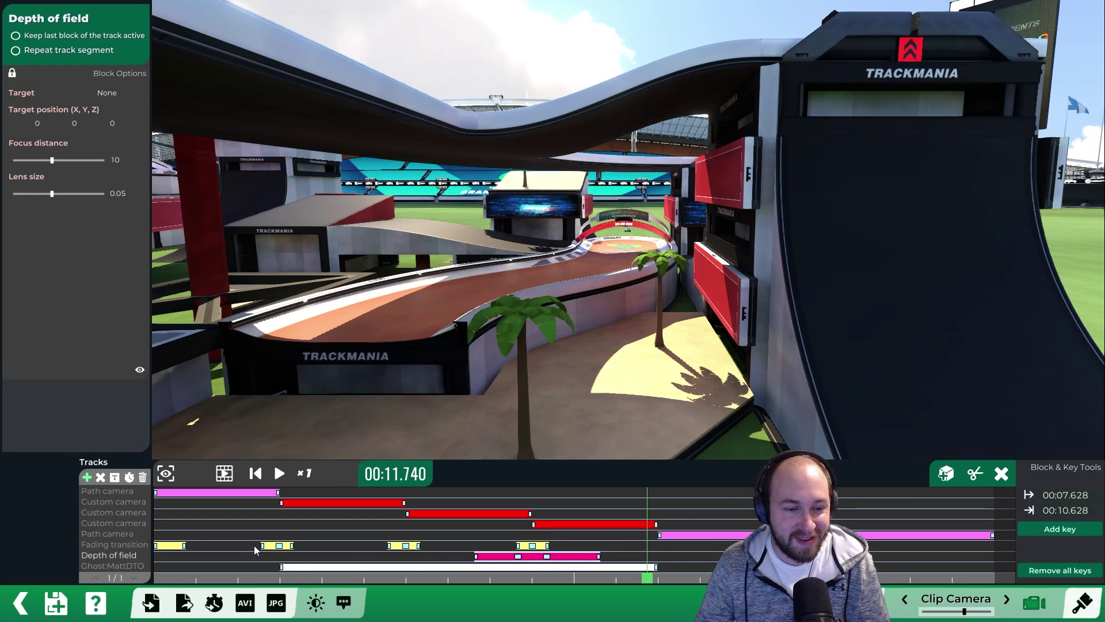
Paste a copy of the black fade across the cut to the final path camera, from 00:11.603 to 00:12.384.
{"action": "left_click", "coordinate": [273, 547]}
{"action": "key", "text": "ctrl+v"}
{"action": "left_click_drag", "start_coordinate": [670, 547], "coordinate": [681, 578]}
{"action": "left_click", "coordinate": [658, 547]}
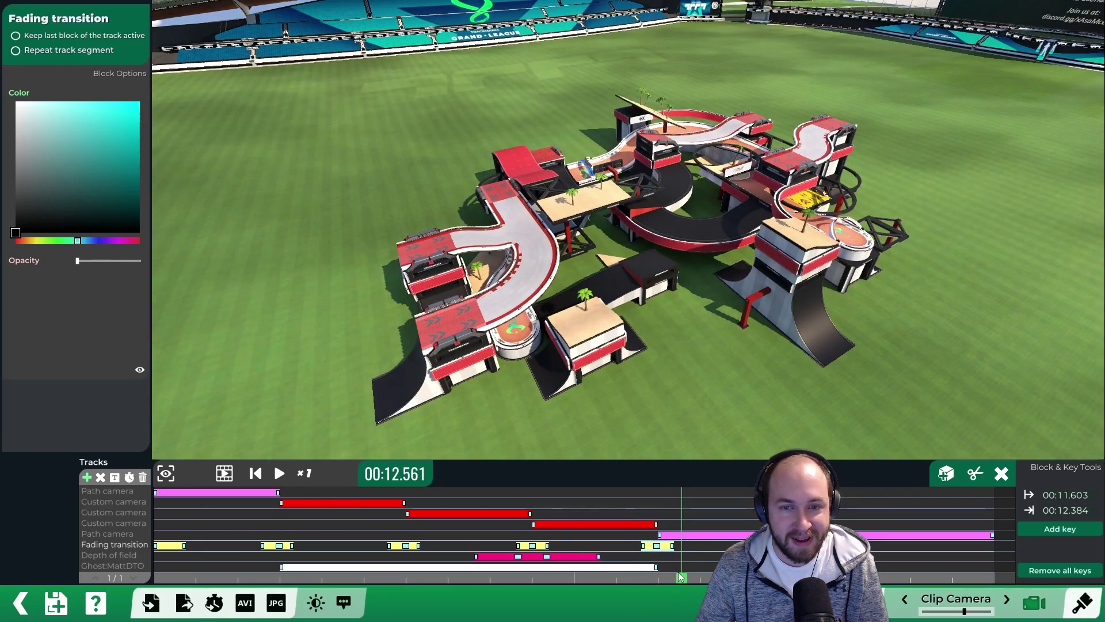
Add a text track and move the start of its block to 00:12.000, matching the start of the final path camera.
{"action": "left_click", "coordinate": [673, 566]}
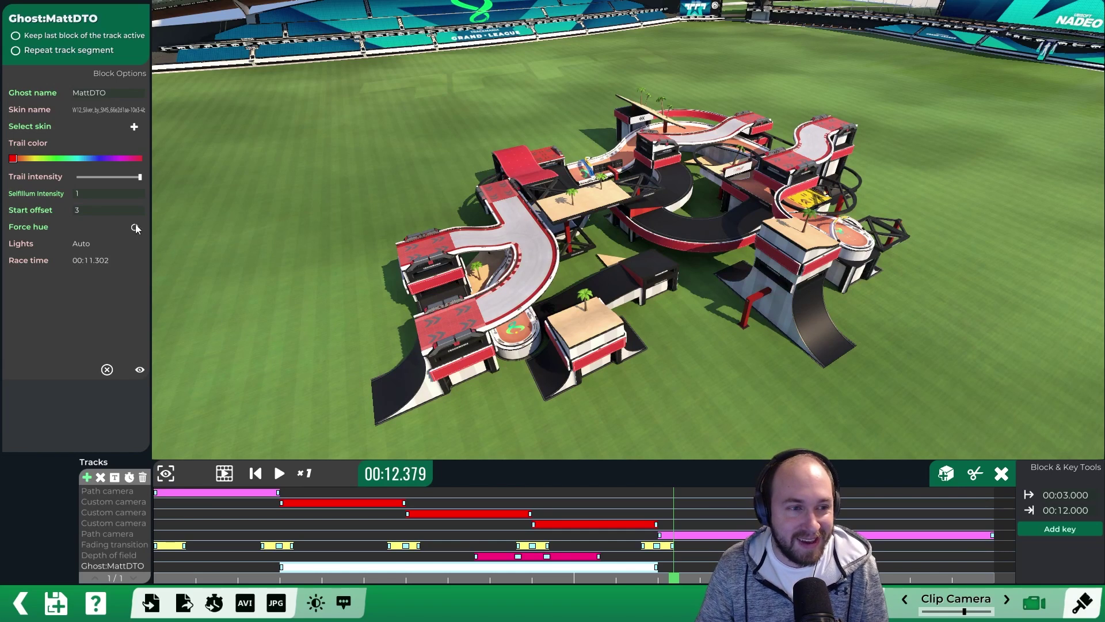
{"action": "left_click", "coordinate": [87, 478]}
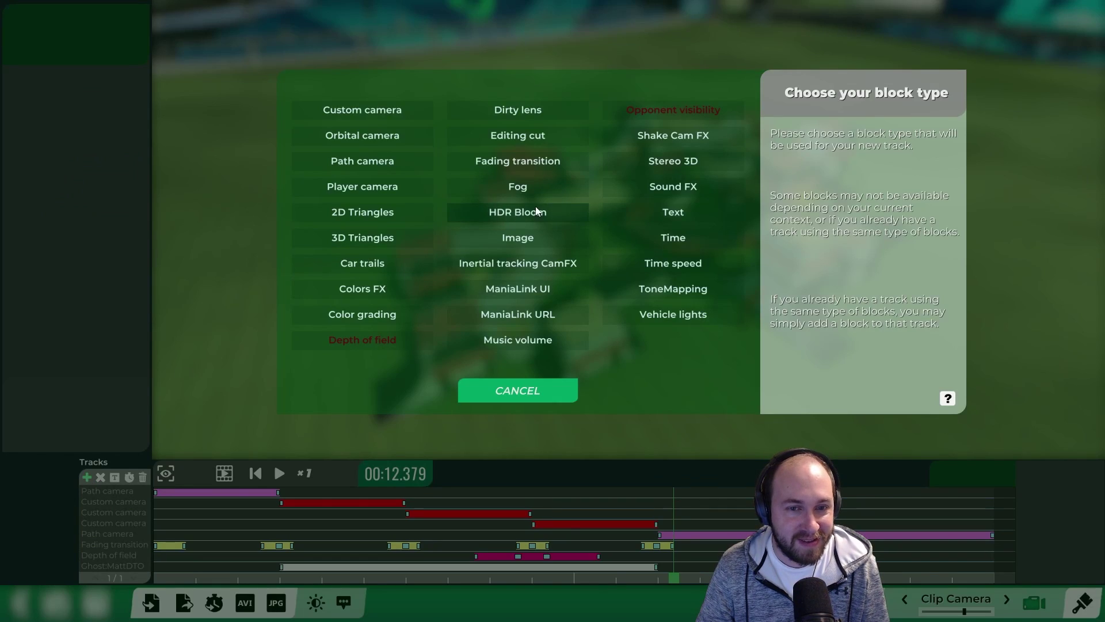
{"action": "left_click", "coordinate": [677, 213]}
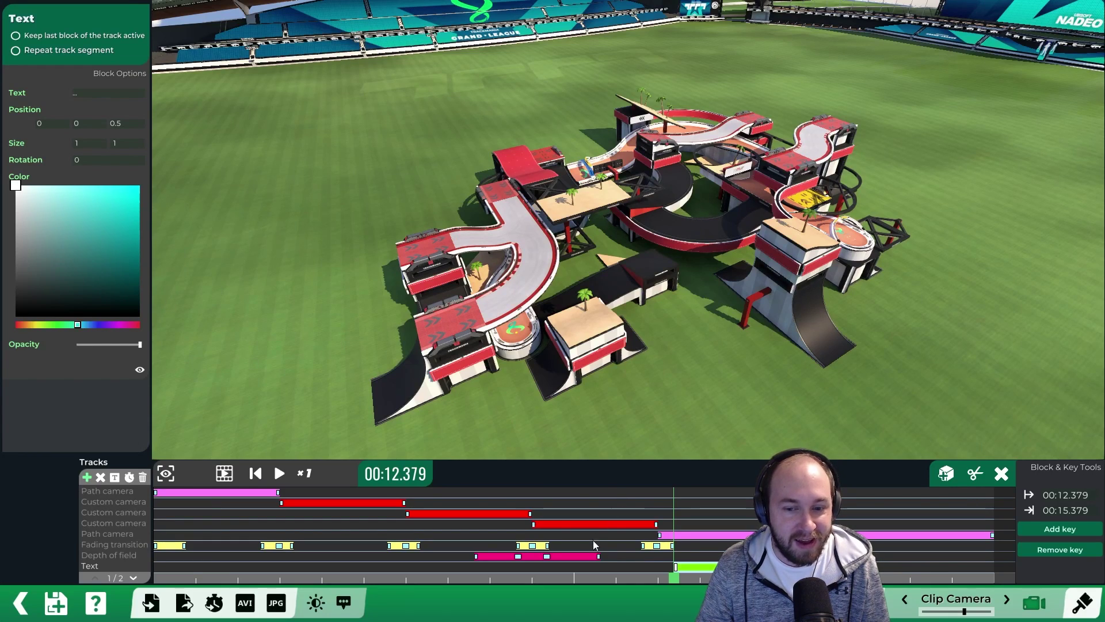
{"action": "left_click", "coordinate": [772, 567]}
{"action": "left_click", "coordinate": [765, 567]}
{"action": "left_click_drag", "start_coordinate": [677, 569], "coordinate": [661, 568]}
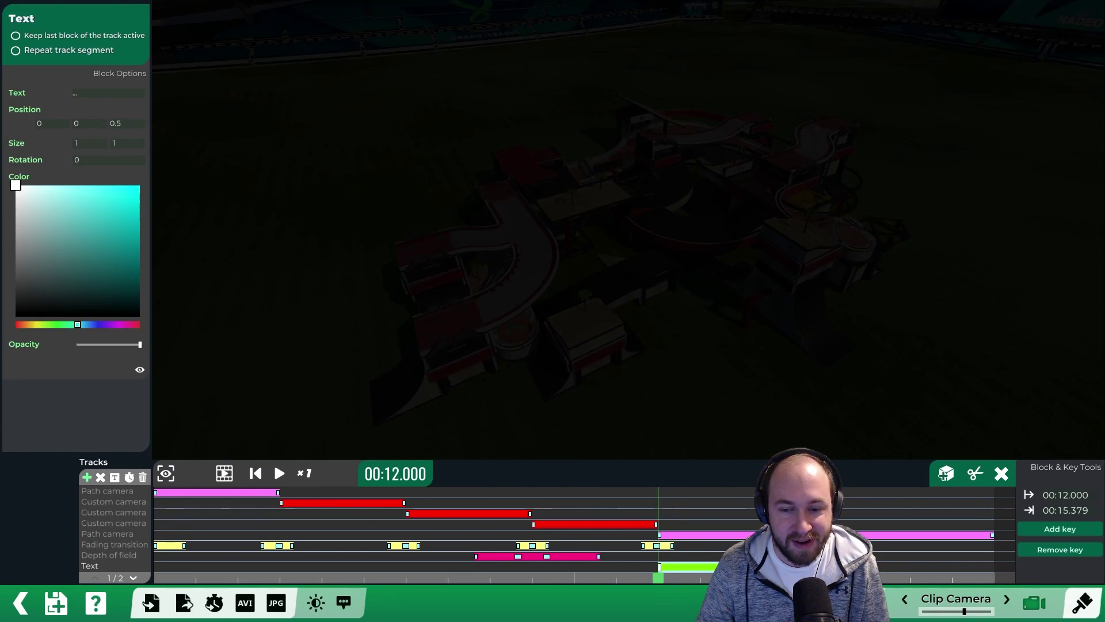
{"action": "left_click", "coordinate": [799, 567]}
{"action": "left_click_drag", "start_coordinate": [794, 567], "coordinate": [856, 567]}
{"action": "left_click_drag", "start_coordinate": [722, 569], "coordinate": [660, 573]}
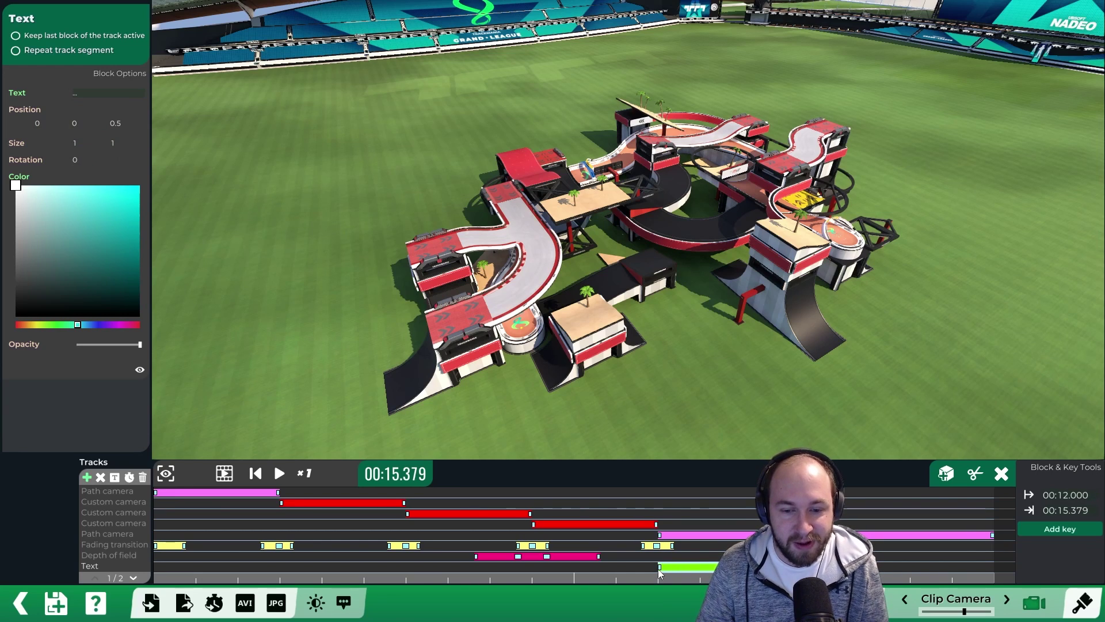
Set the text block's content to "Dirt Start" at its start key.
{"action": "left_click", "coordinate": [660, 573]}
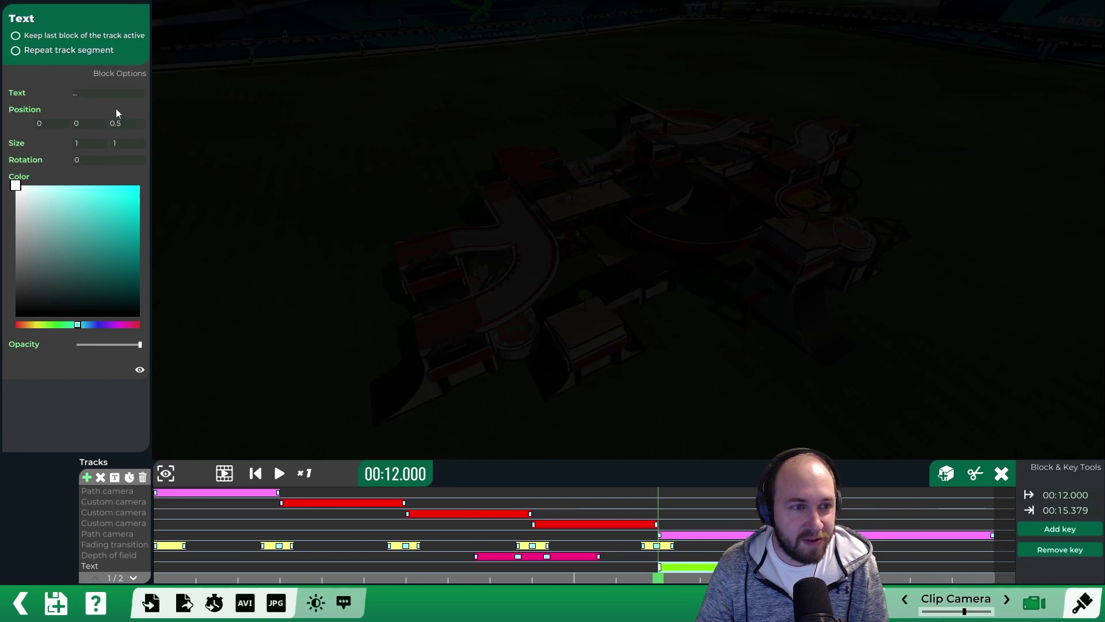
{"action": "type", "text": "Dirt Start"}
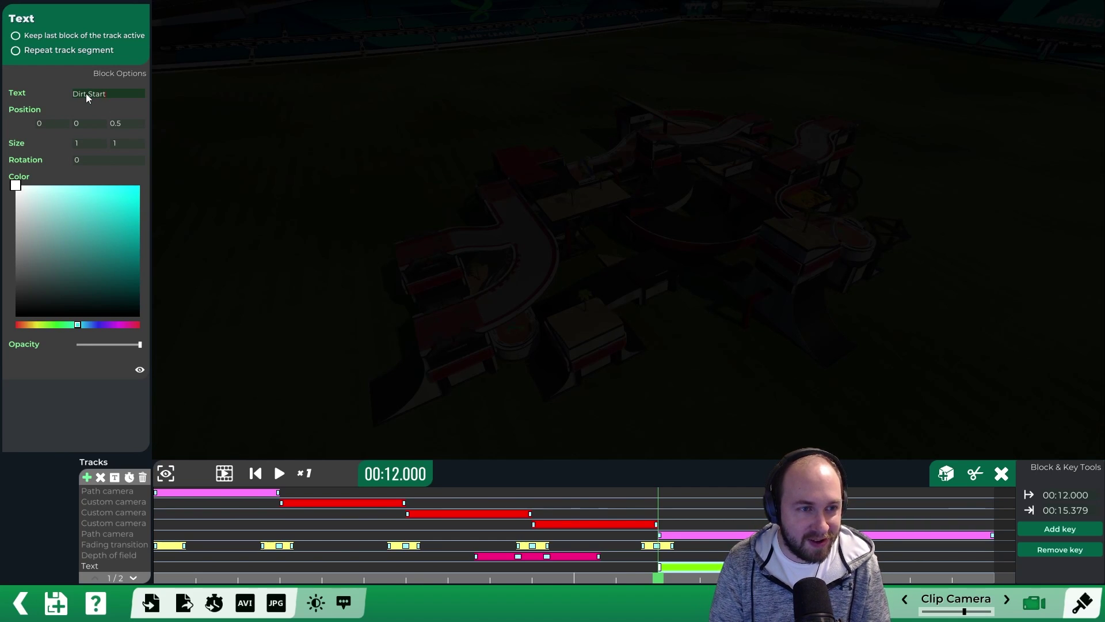
{"action": "key", "text": "Return"}
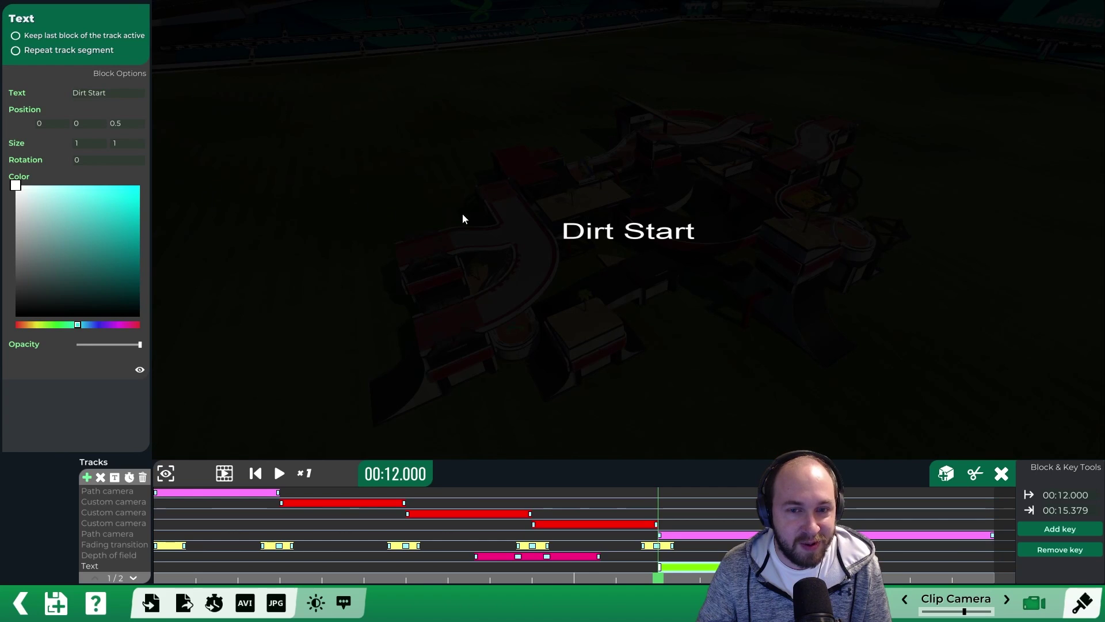
Try a horizontal position of 0.5 for the text at its start key and reset it to 0.
{"action": "type", "text": "1"}
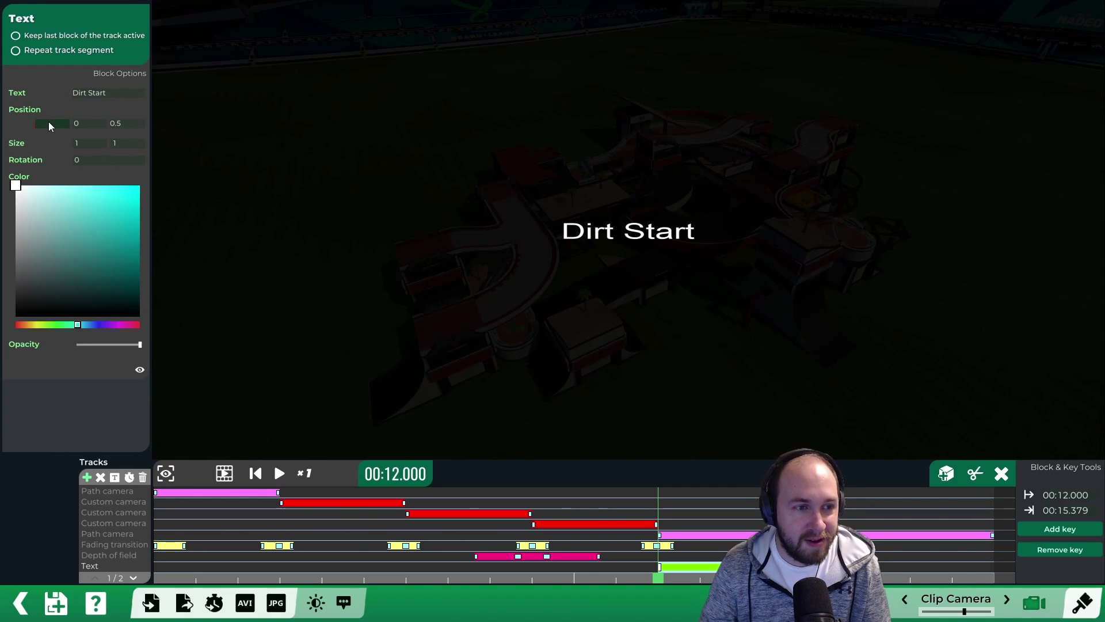
{"action": "type", "text": "0.5"}
{"action": "key", "text": "Return"}
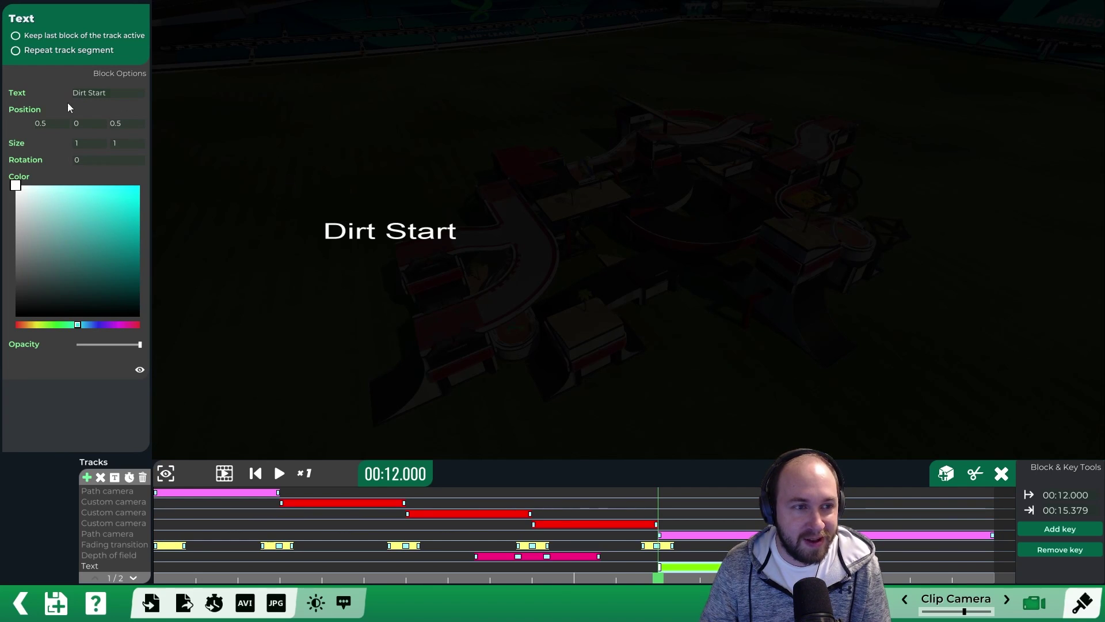
{"action": "key", "text": "Return"}
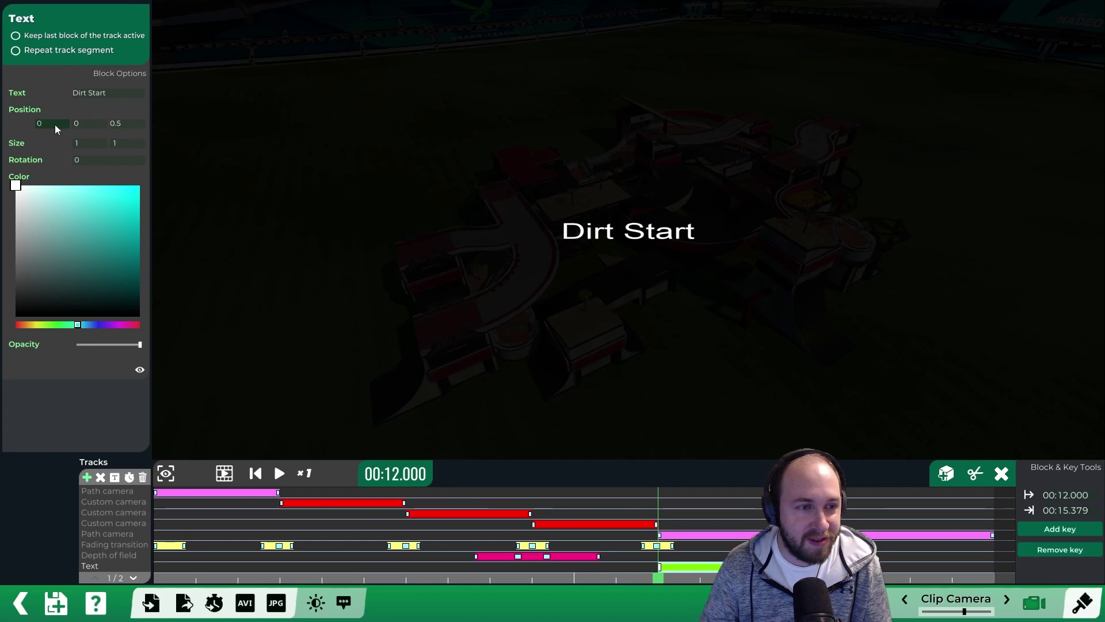
Set the text's vertical position to 0.75 at the start key, trying 0.5 and 0.7 first.
{"action": "left_click", "coordinate": [94, 122]}
{"action": "type", "text": ".5"}
{"action": "key", "text": "Return"}
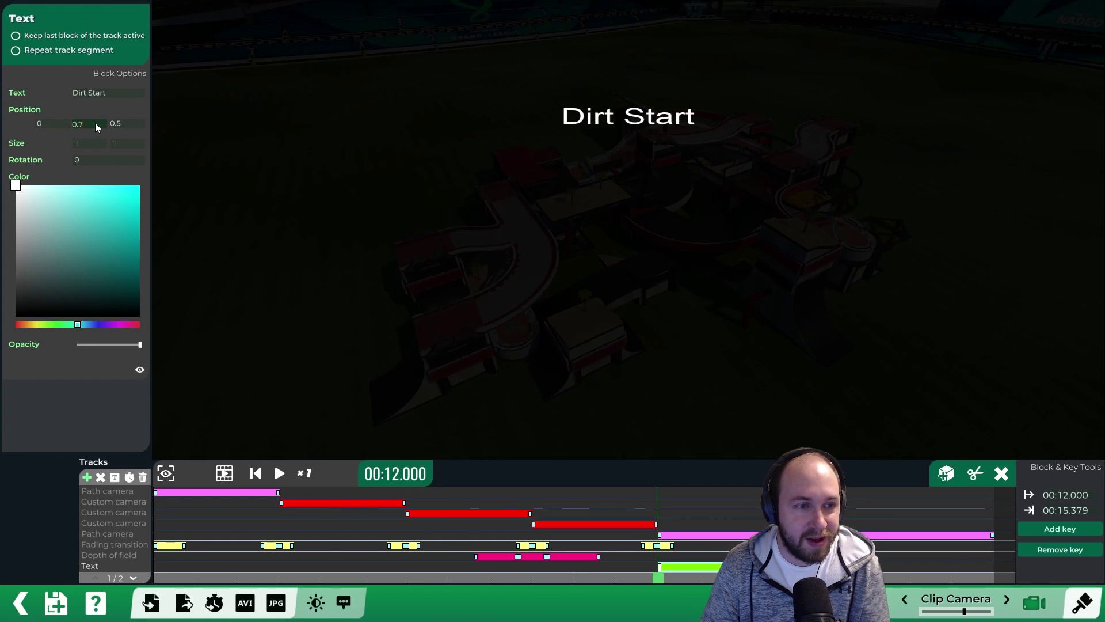
{"action": "key", "text": "Return"}
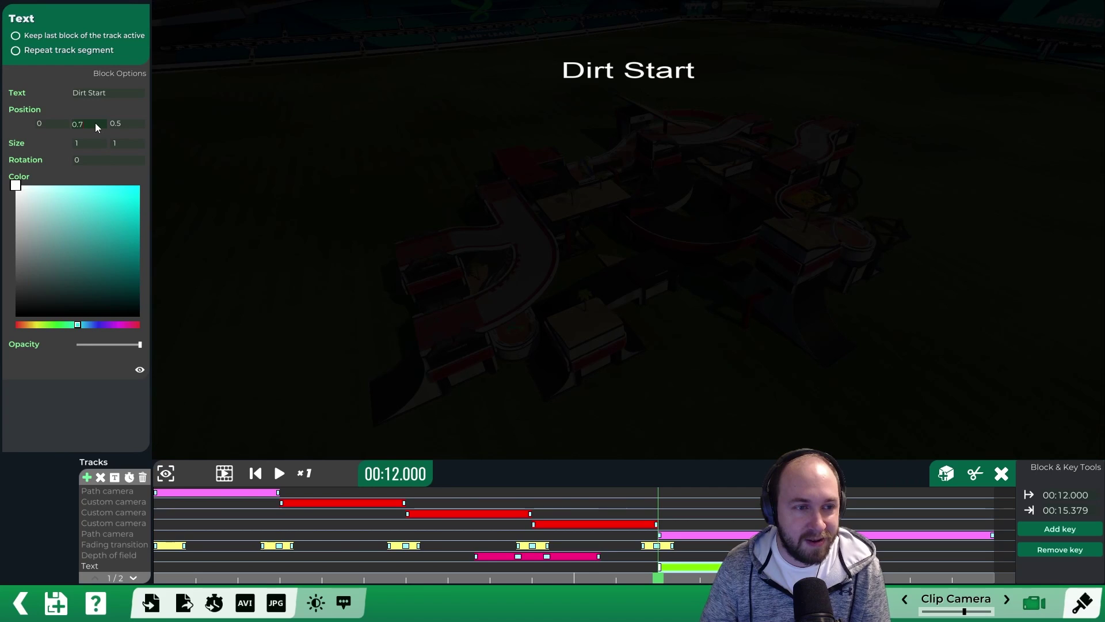
{"action": "type", "text": "5"}
{"action": "key", "text": "Return"}
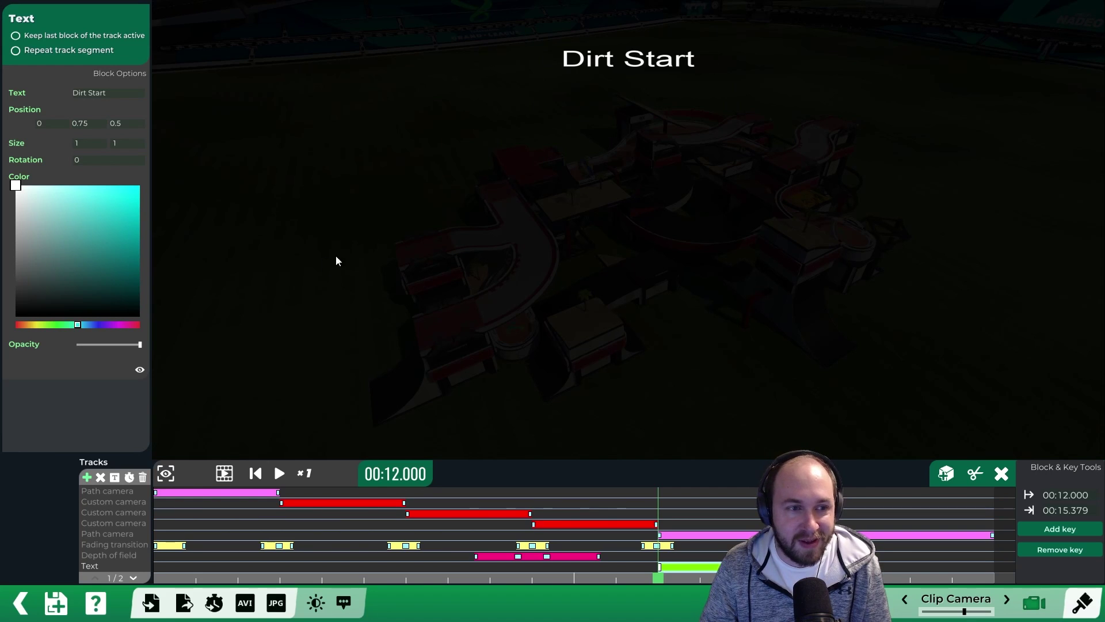
Extend the text block's end to 00:20.000 and scrub through it to preview the text's movement.
{"action": "left_click", "coordinate": [798, 567]}
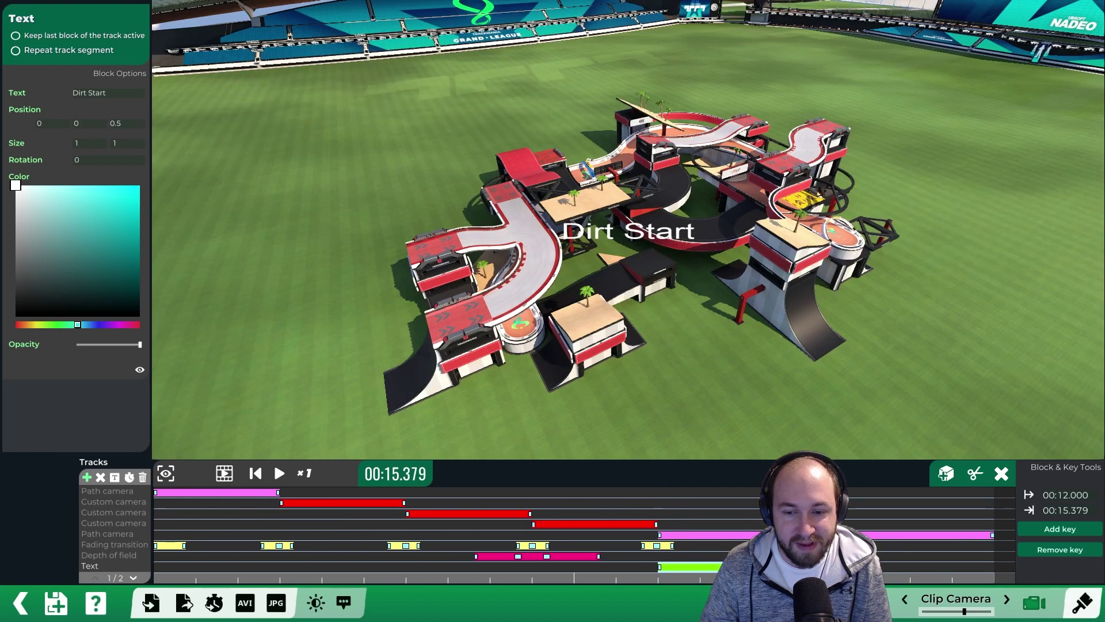
{"action": "left_click_drag", "start_coordinate": [992, 535], "coordinate": [665, 578]}
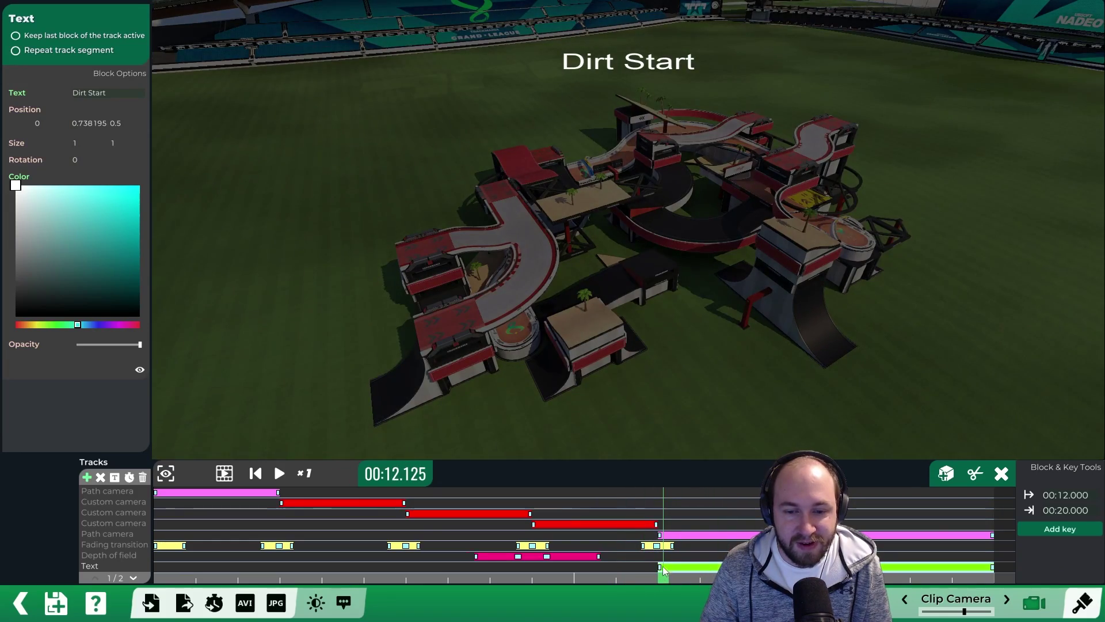
{"action": "left_click", "coordinate": [660, 566]}
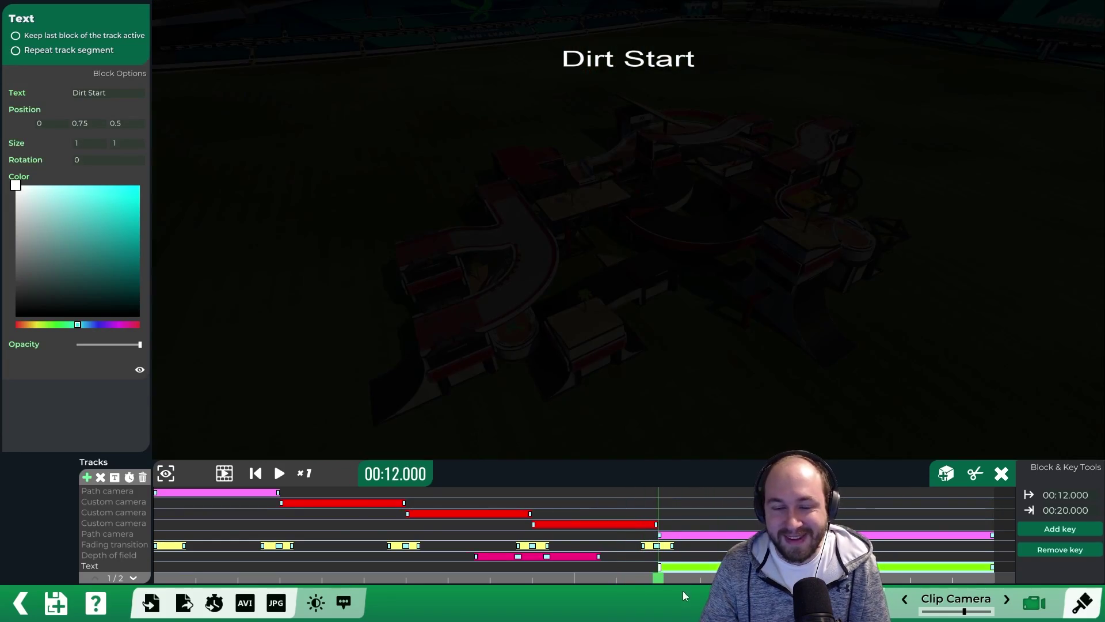
{"action": "left_click_drag", "start_coordinate": [662, 578], "coordinate": [774, 578]}
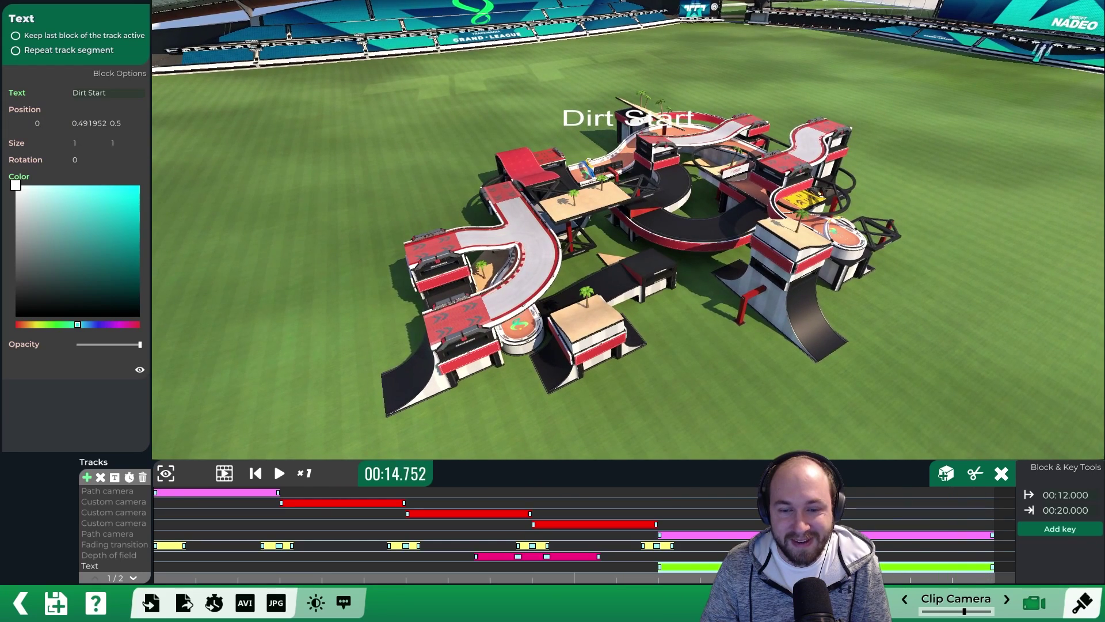
Set the text's vertical position to 0.75 at the end key, matching the start key, and scrub to check it.
{"action": "left_click", "coordinate": [659, 567]}
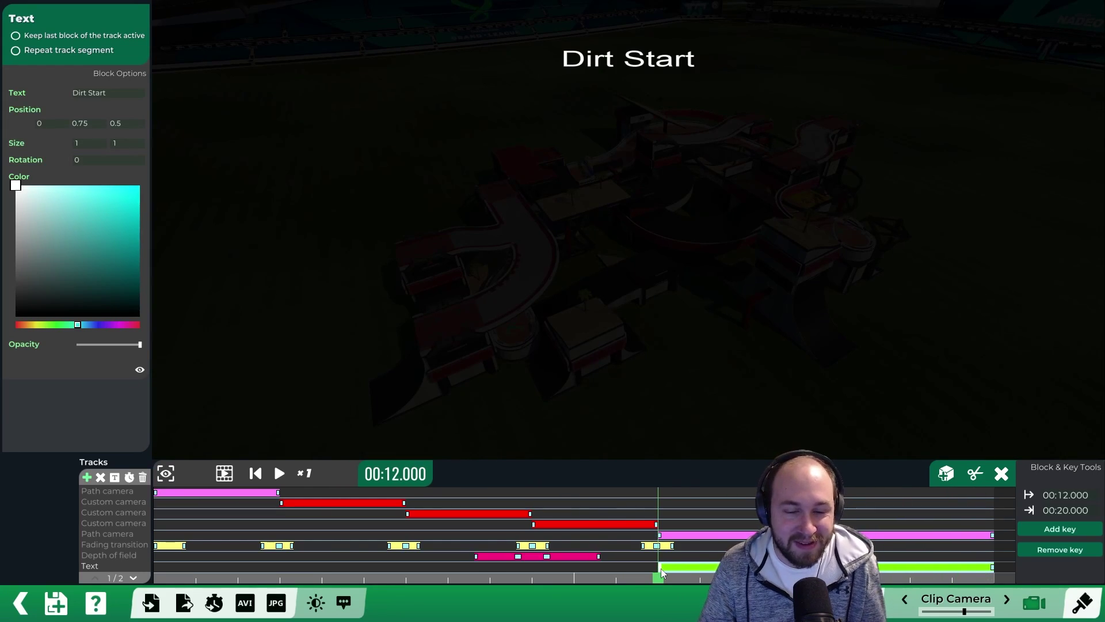
{"action": "left_click", "coordinate": [993, 567]}
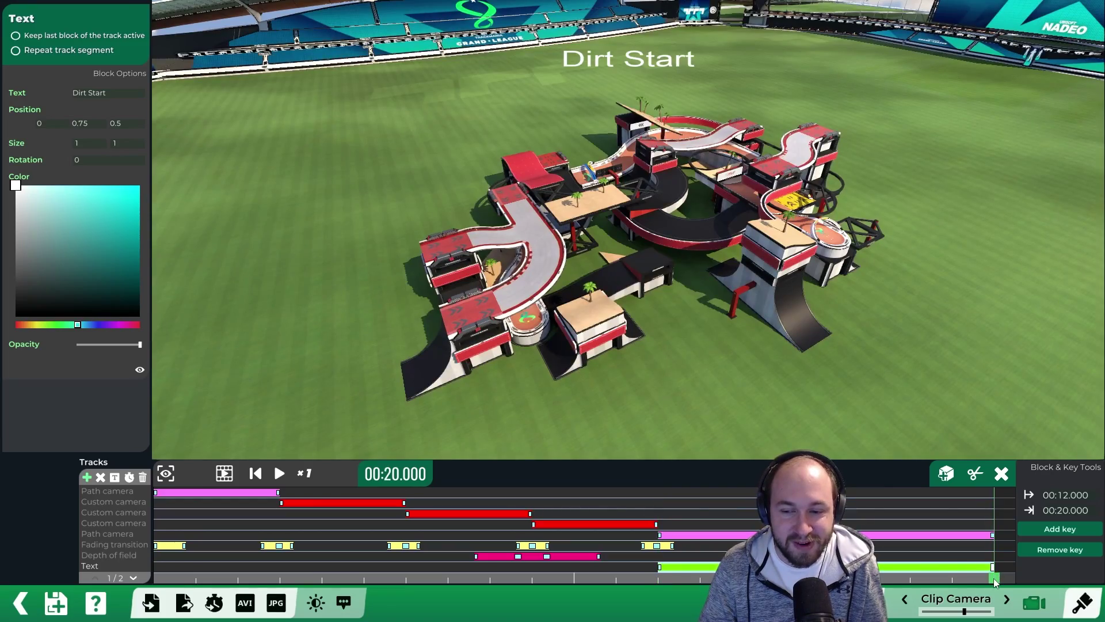
{"action": "left_click", "coordinate": [909, 577]}
{"action": "left_click_drag", "start_coordinate": [896, 581], "coordinate": [979, 583]}
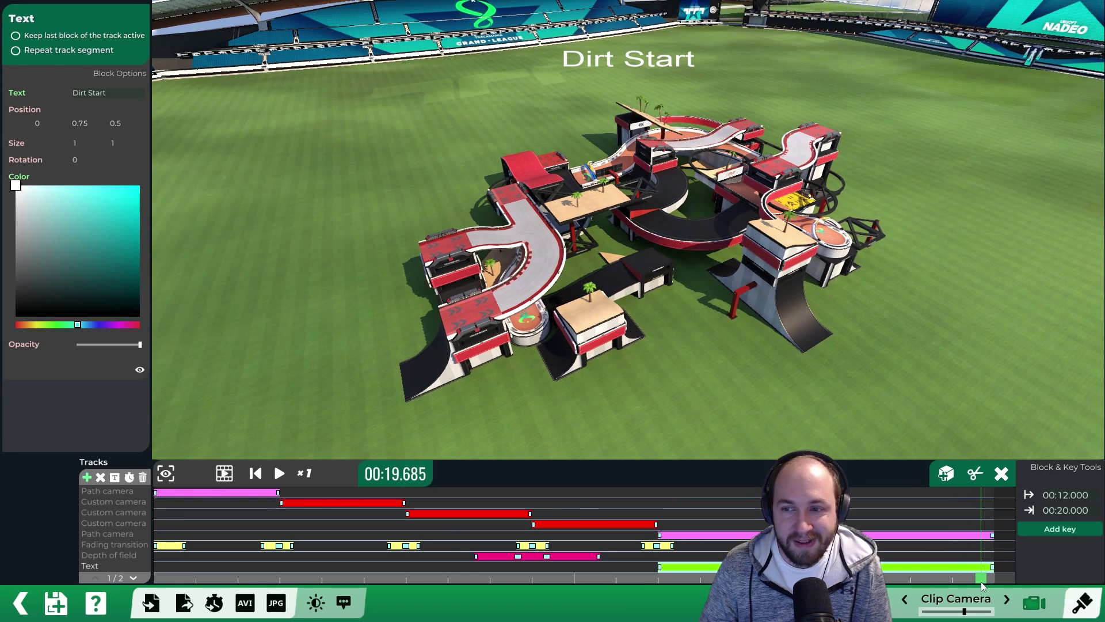
{"action": "left_click", "coordinate": [659, 567]}
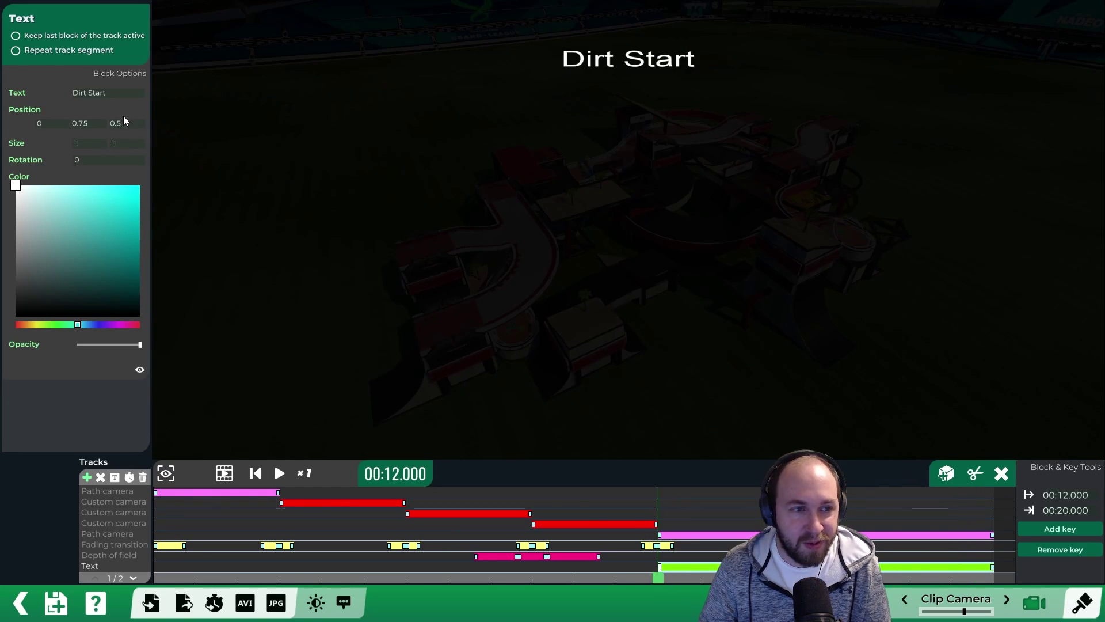